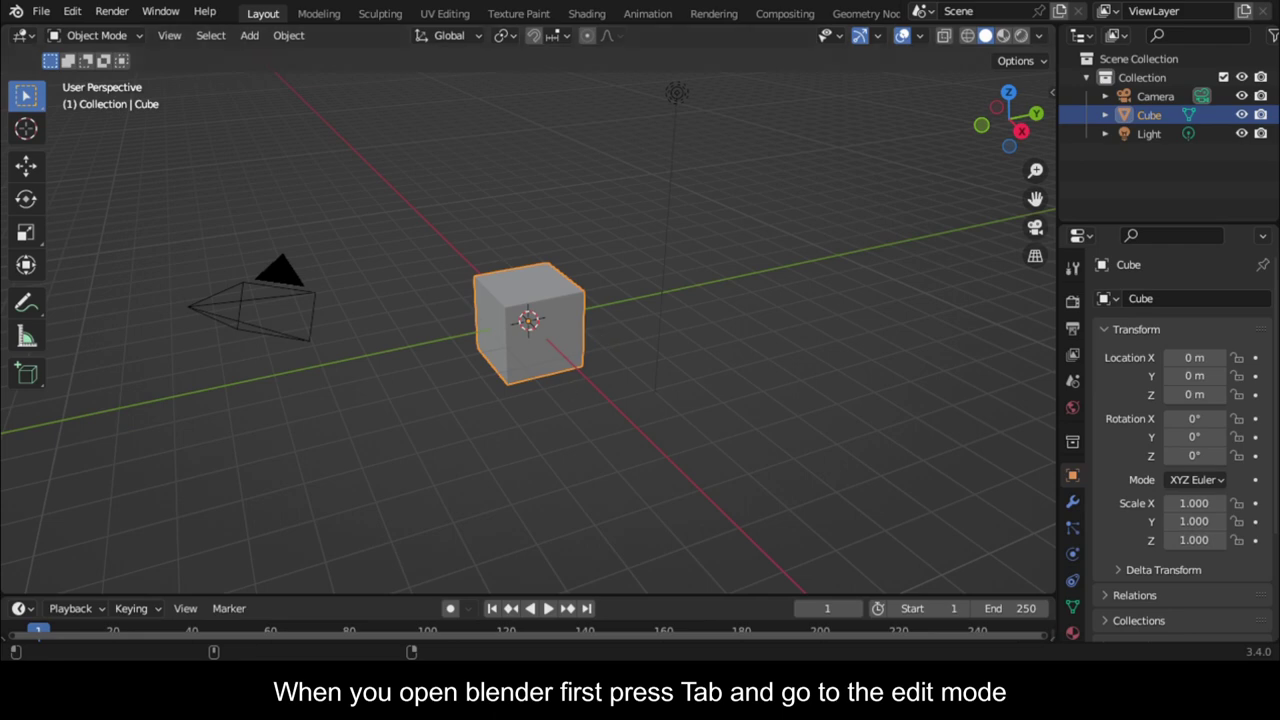
Step: Select the default cube and enter Edit Mode
click(840, 337)
click(553, 313)
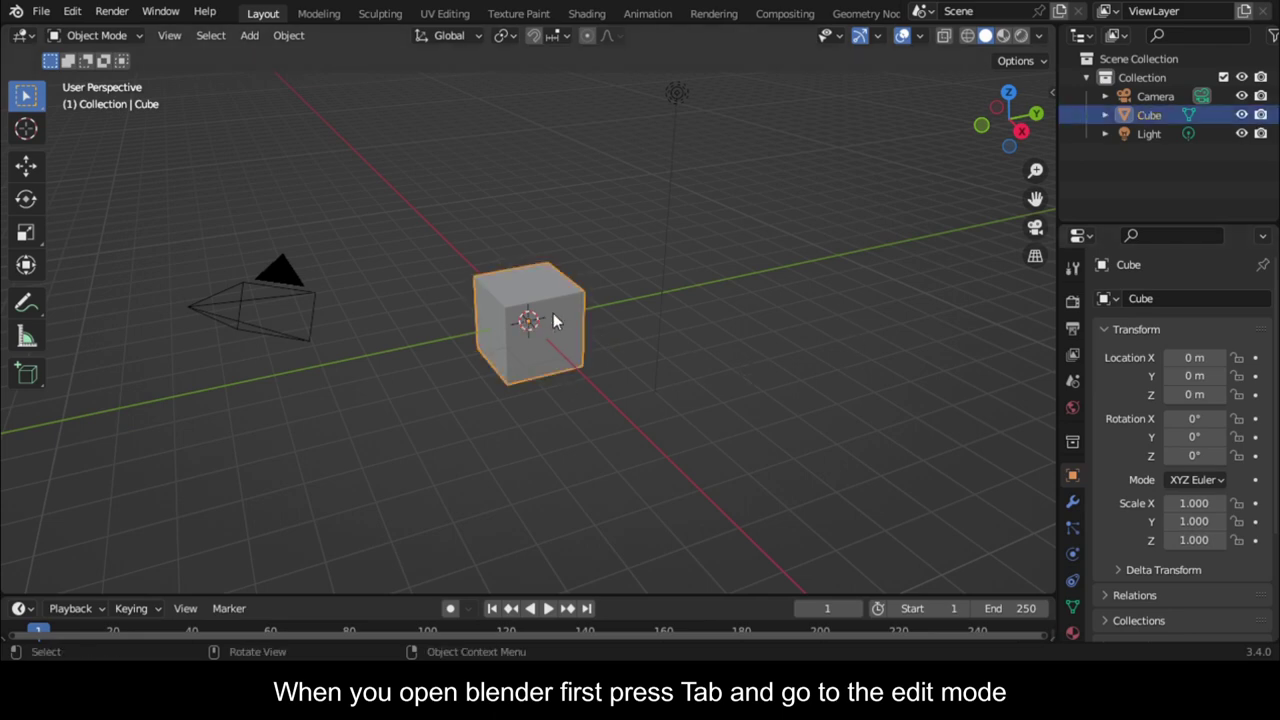
key(Tab)
Step: Delete all of the cube's vertices, leaving an empty mesh
click(1022, 132)
shift+middle_drag(680, 293, 740, 328)
scroll(770, 300, up, 5)
drag(1035, 198, 912, 139)
scroll(951, 406, down, 1)
middle_drag(871, 348, 986, 480)
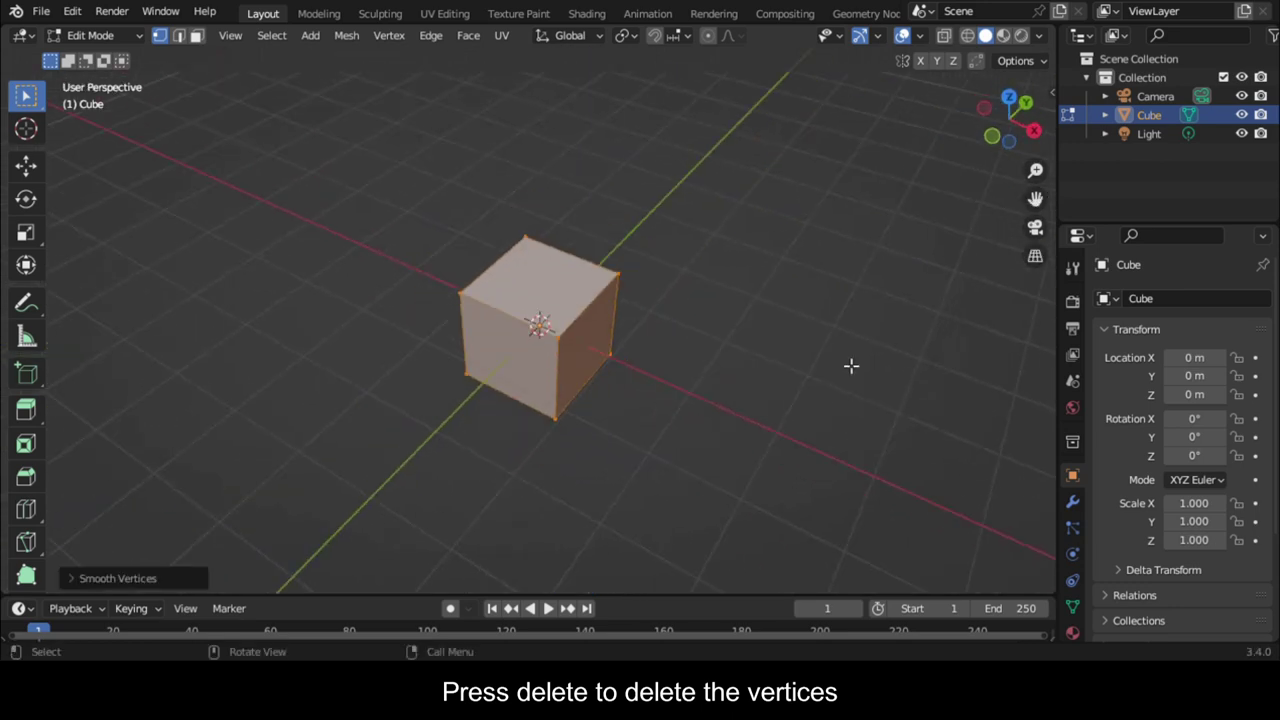
key(Delete)
click(628, 422)
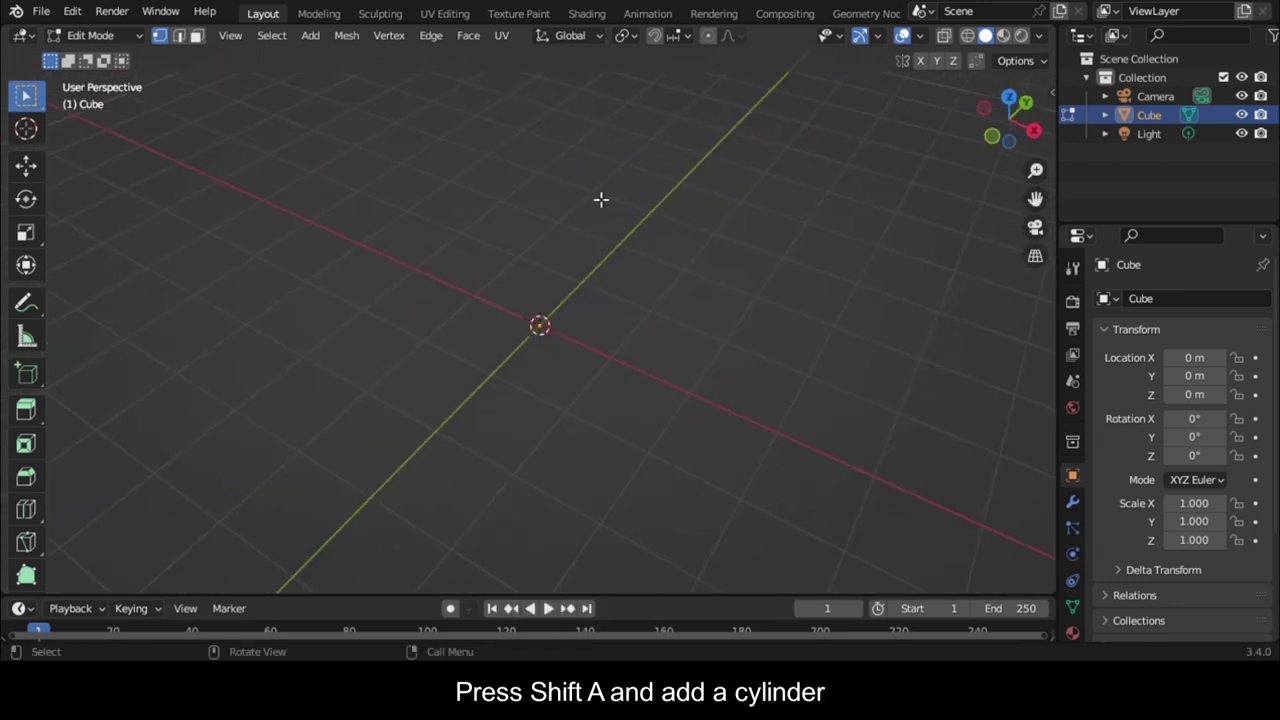
Step: Add a cylinder mesh, shrink it twice, and enable X-ray
key(shift+a)
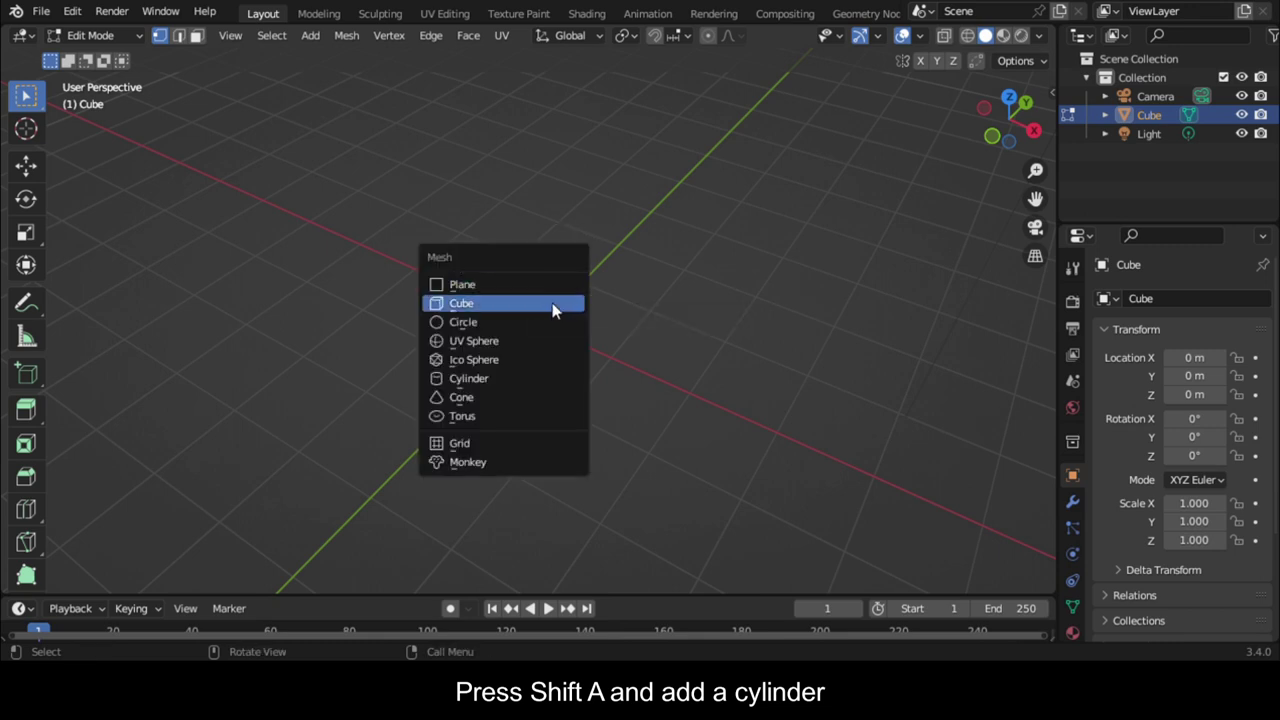
click(566, 379)
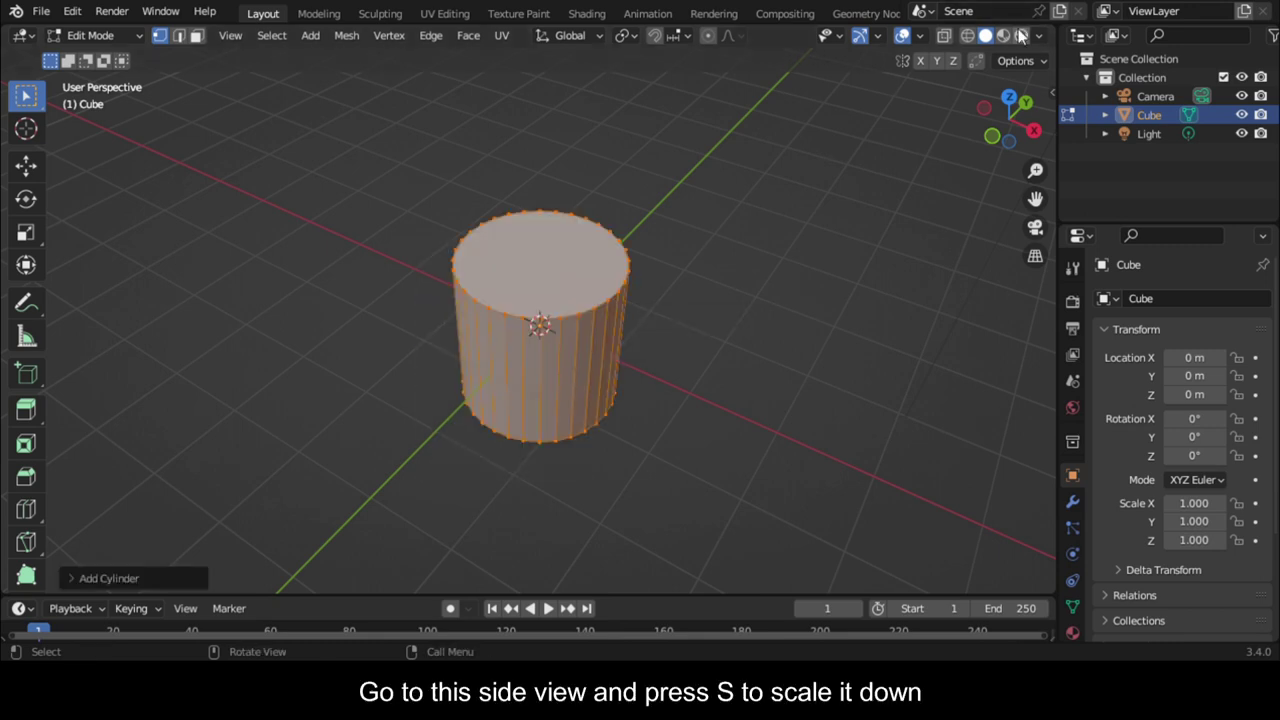
click(1034, 134)
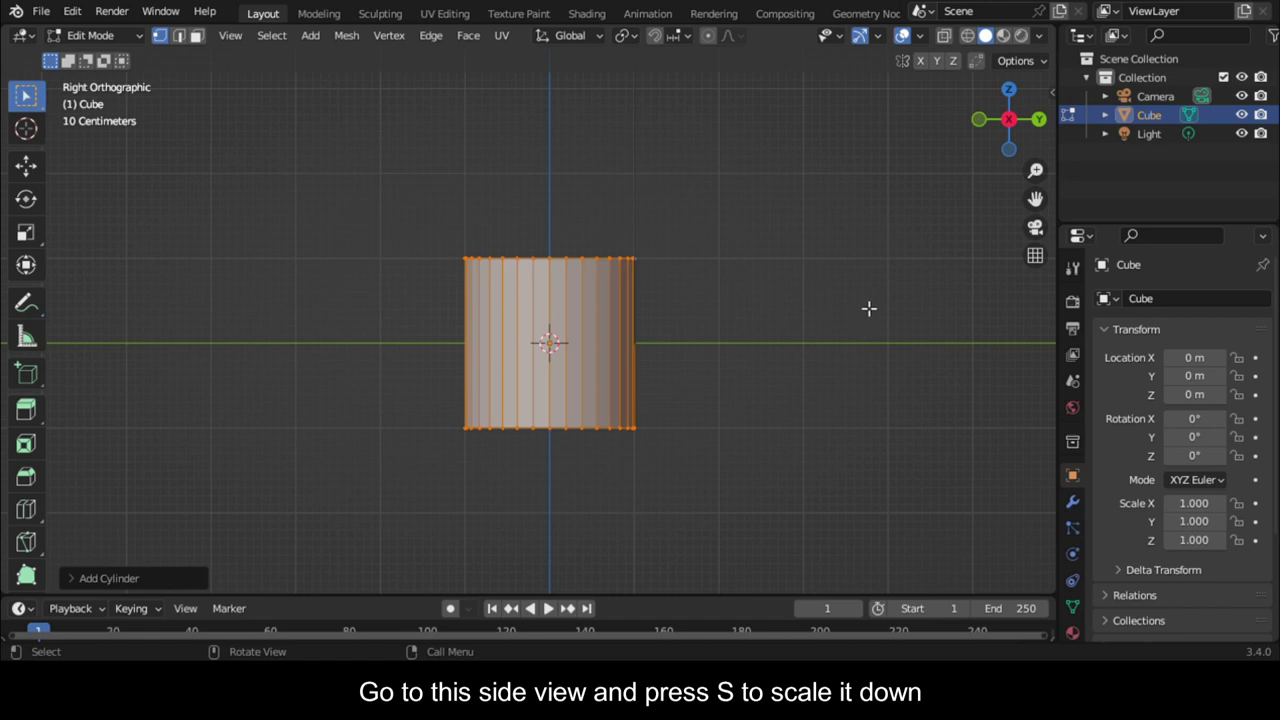
key(s)
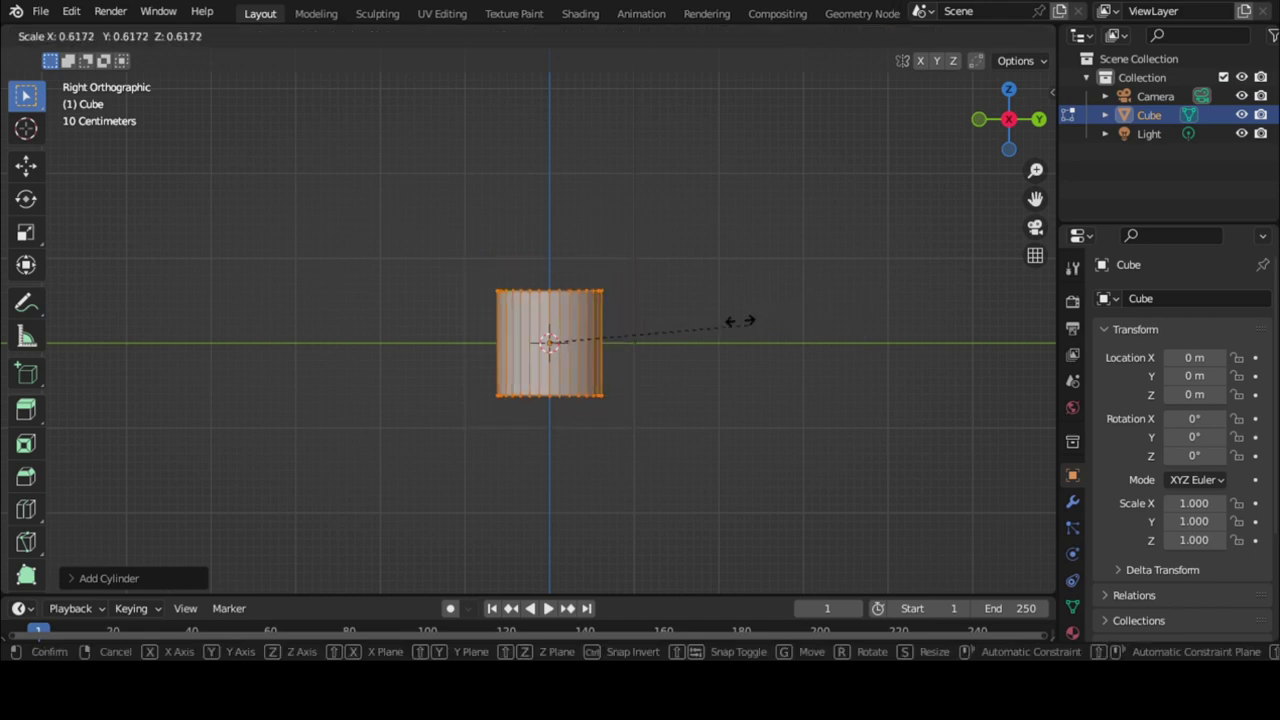
click(625, 334)
scroll(659, 274, up, 3)
drag(1035, 198, 1119, 221)
click(944, 35)
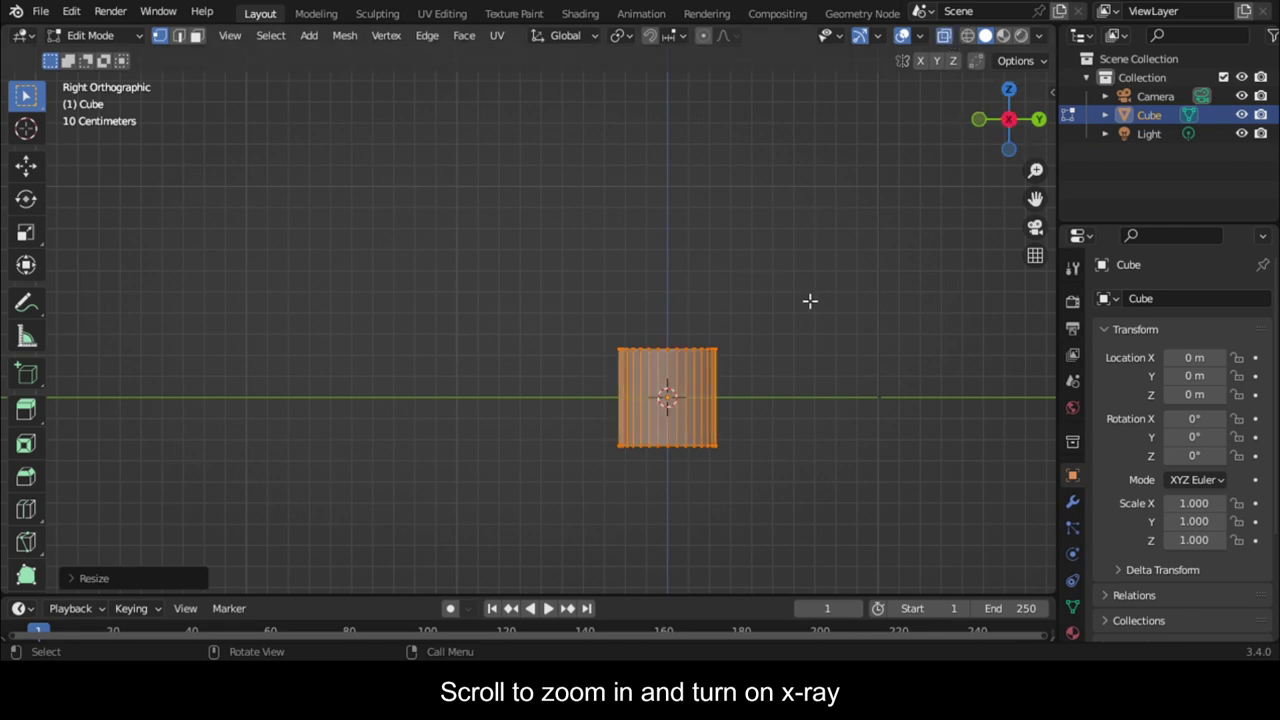
key(s)
click(710, 350)
Step: Raise the cylinder's top vertices straight up along Z
drag(619, 351, 722, 391)
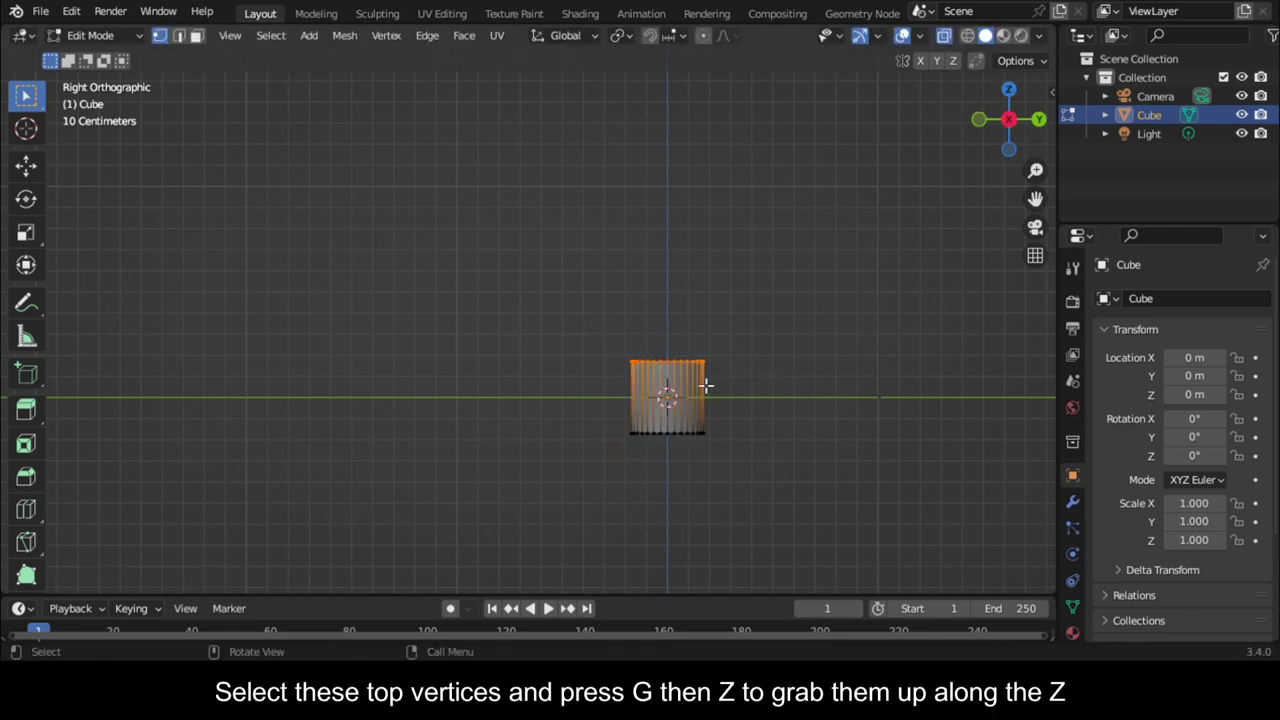
key(g)
key(z)
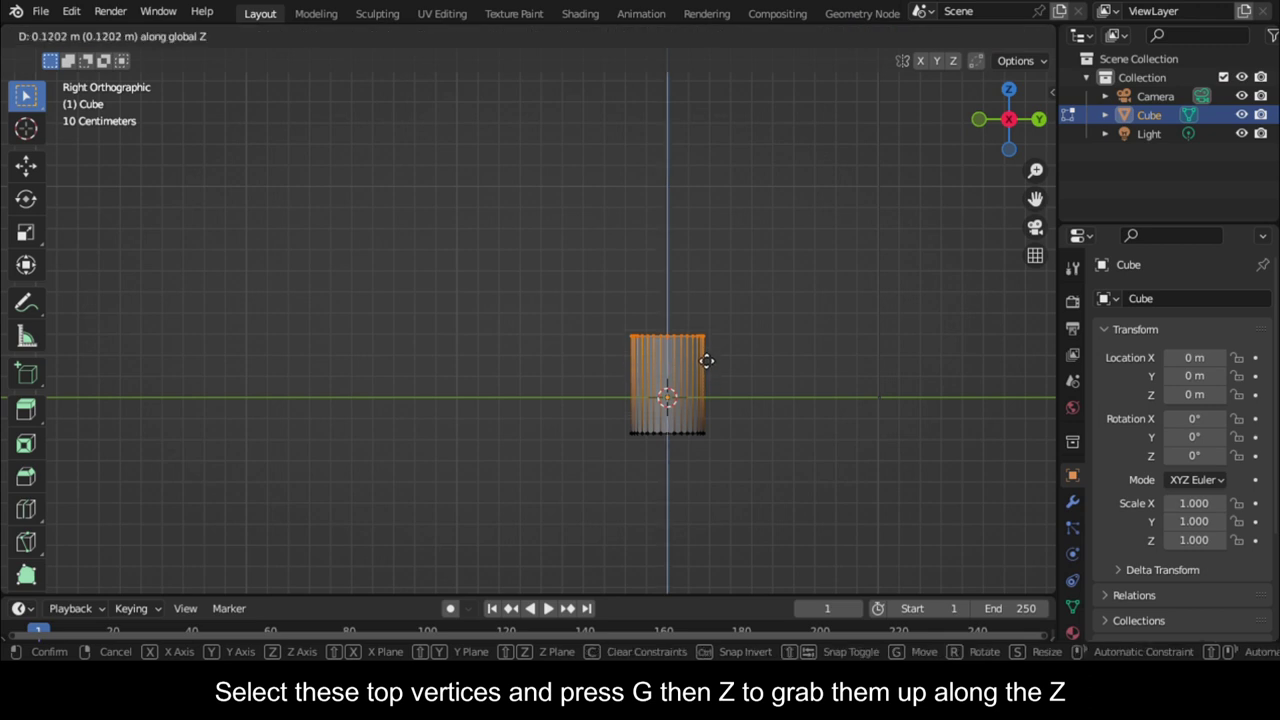
click(716, 359)
scroll(729, 363, up, 3)
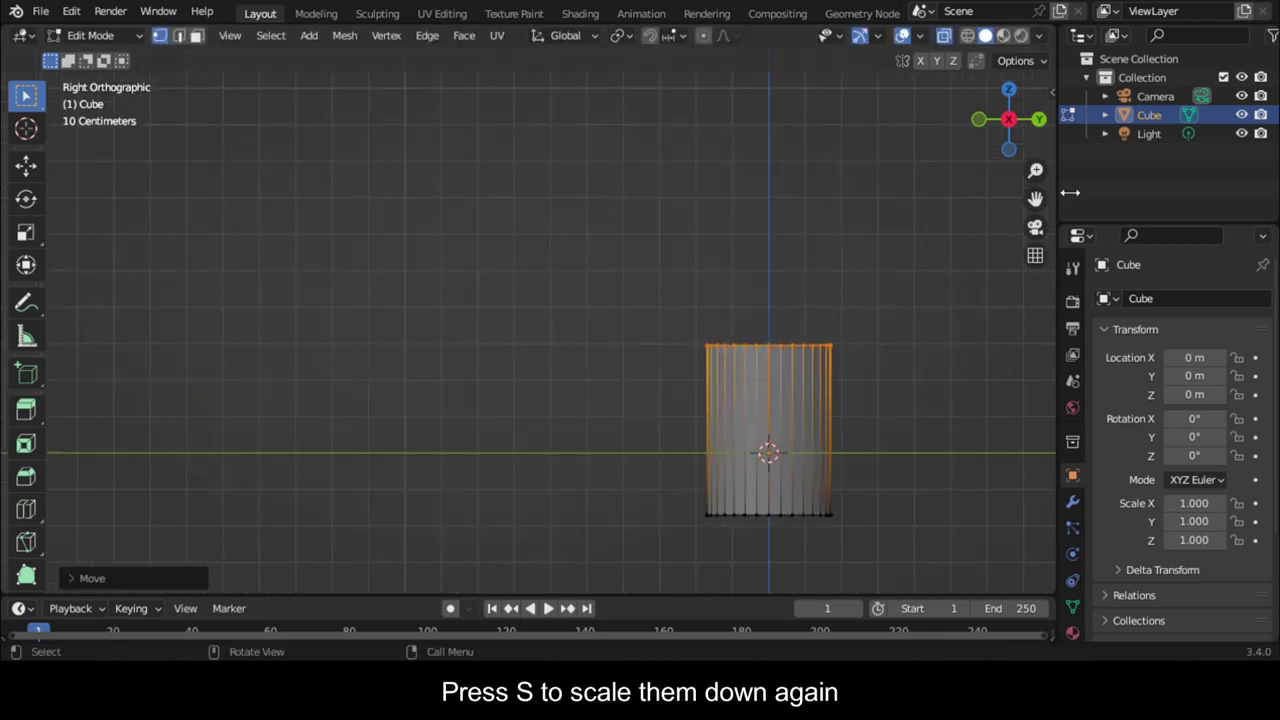
key(s)
right_click(930, 375)
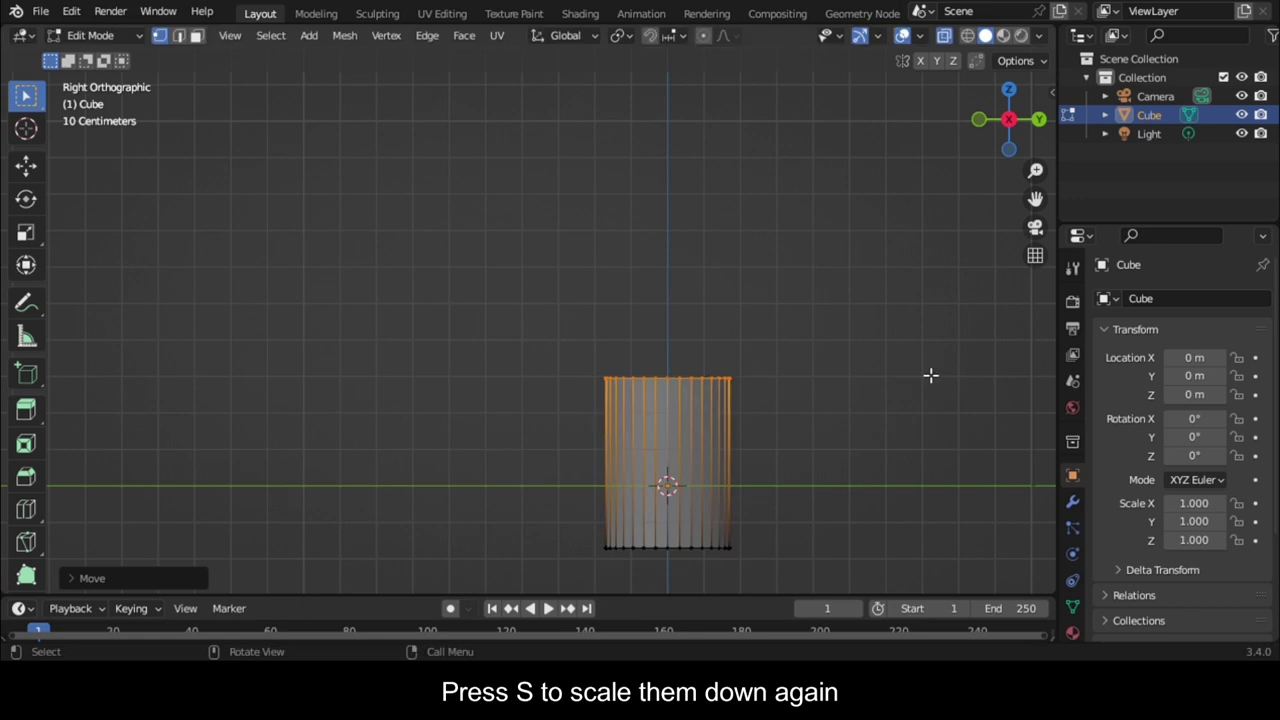
Step: Shrink the whole cylinder uniformly, then stretch it taller along Z into a column
key(a)
key(s)
click(529, 374)
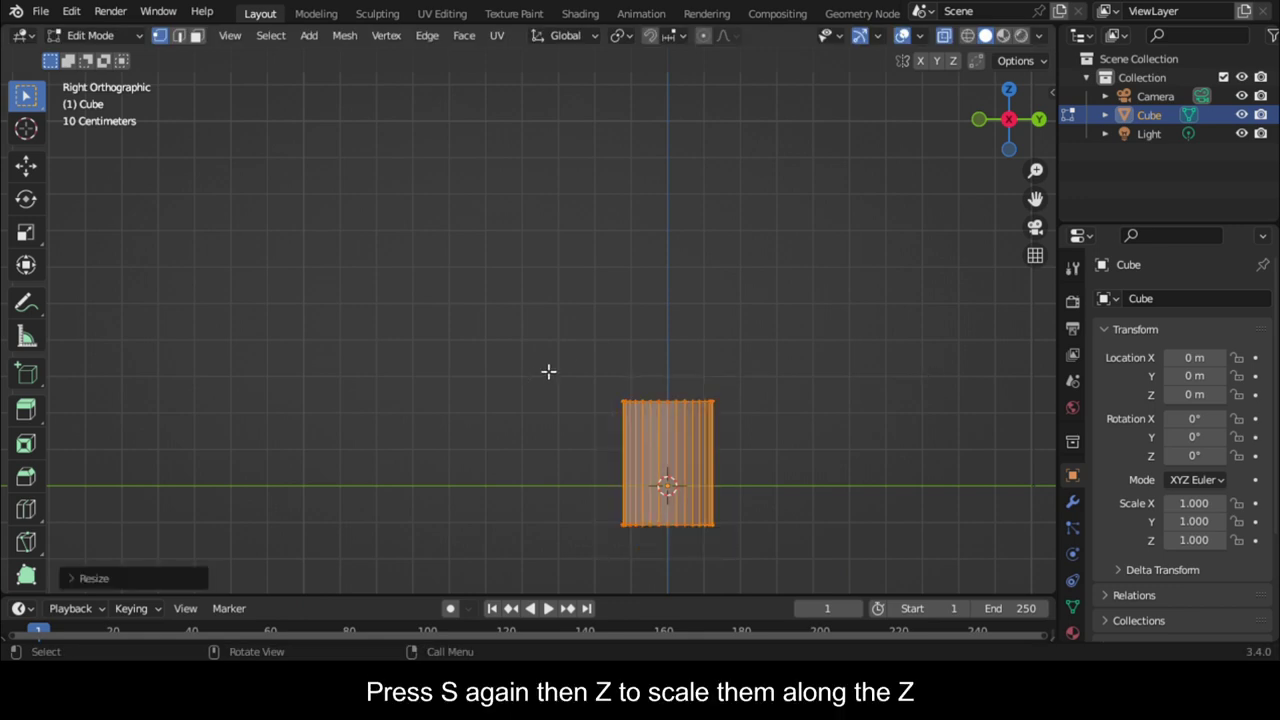
key(s)
key(z)
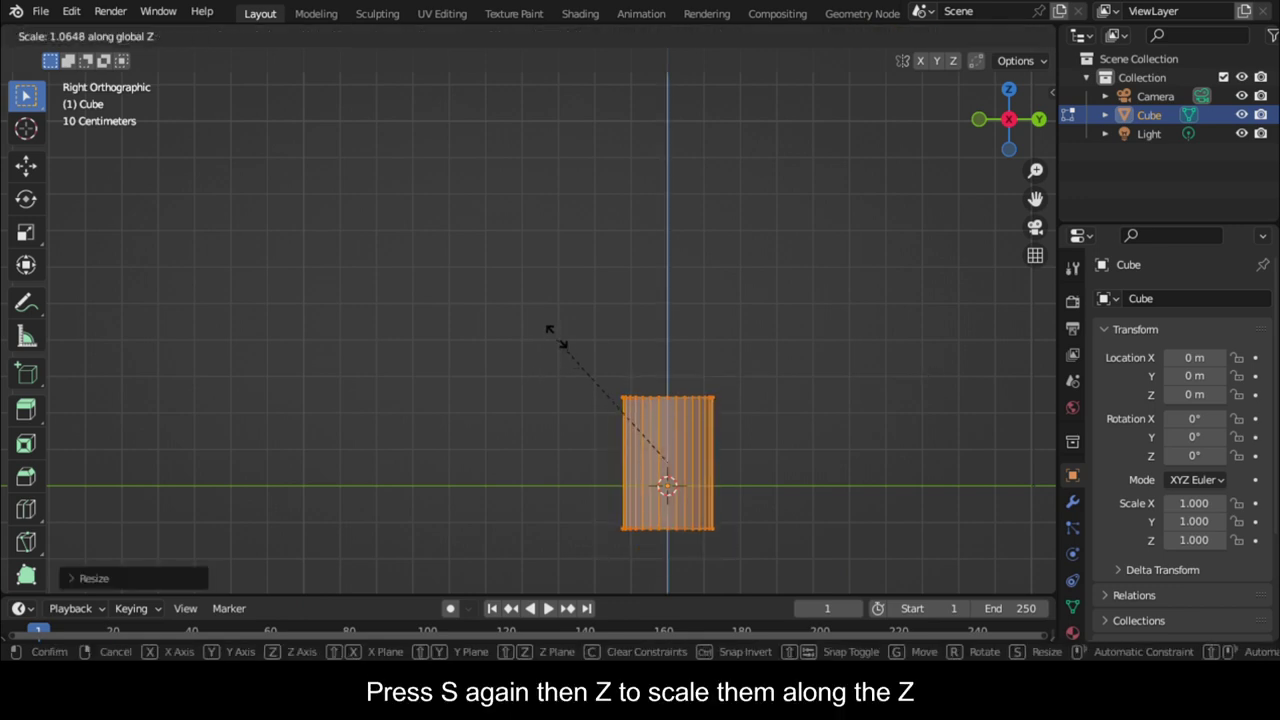
click(585, 268)
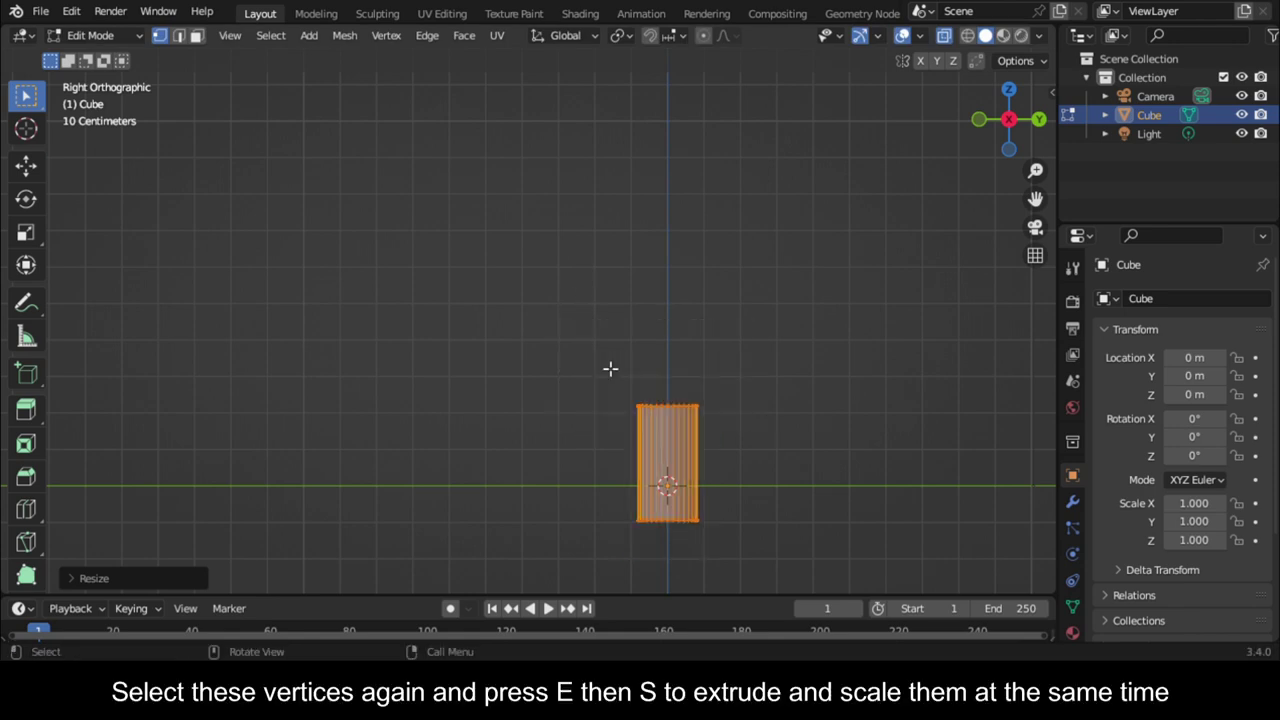
drag(618, 366, 744, 432)
scroll(749, 437, up, 2)
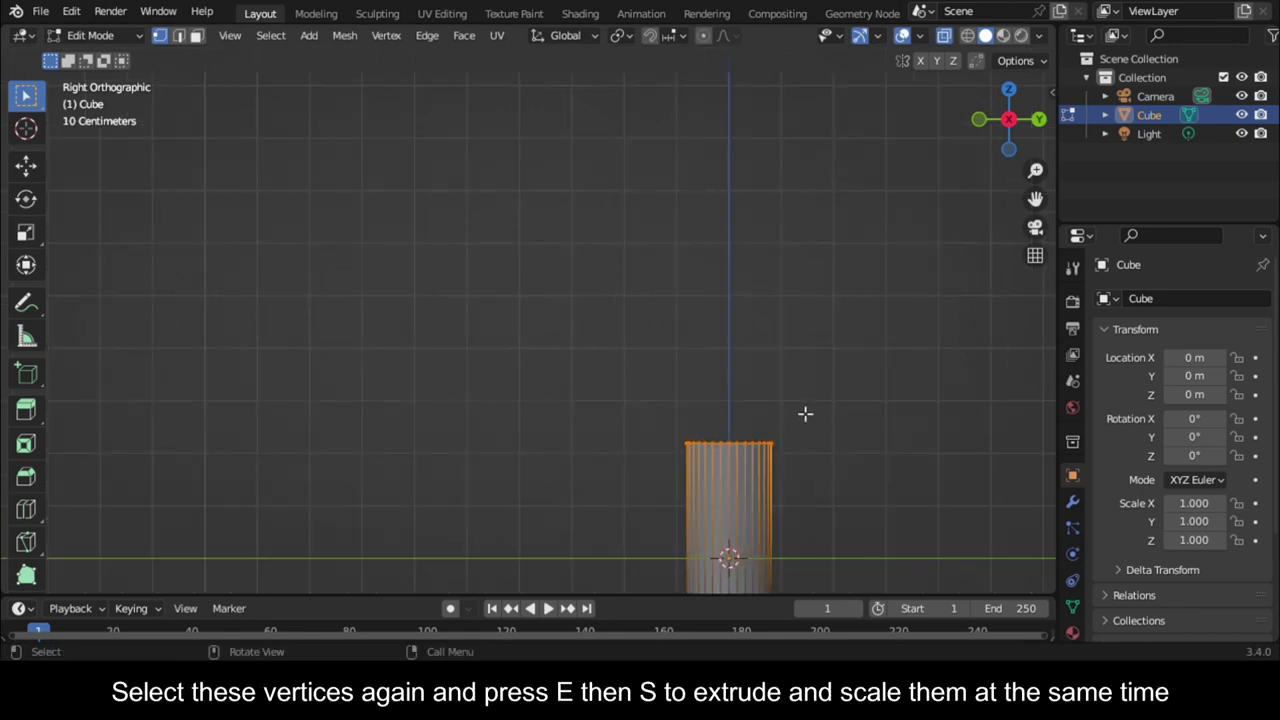
Step: Extrude the top ring slightly wider, then extrude it up into a vertical band
key(e)
key(s)
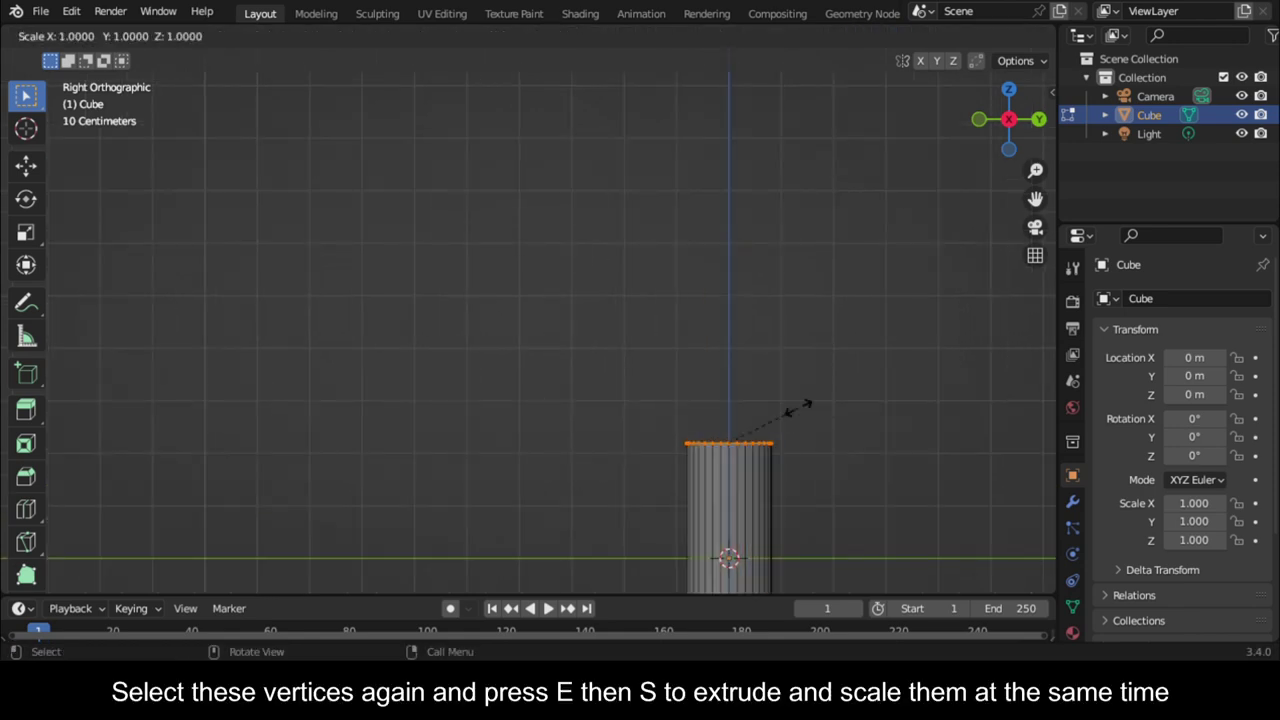
click(829, 396)
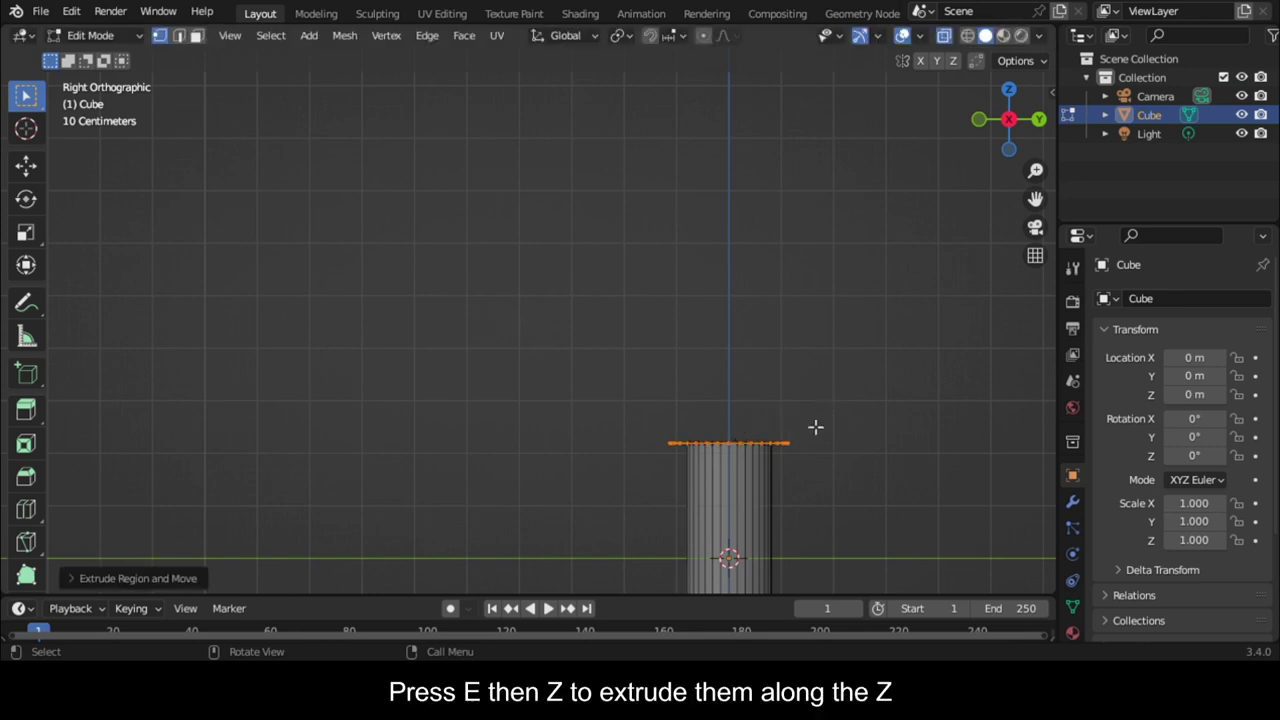
key(e)
key(z)
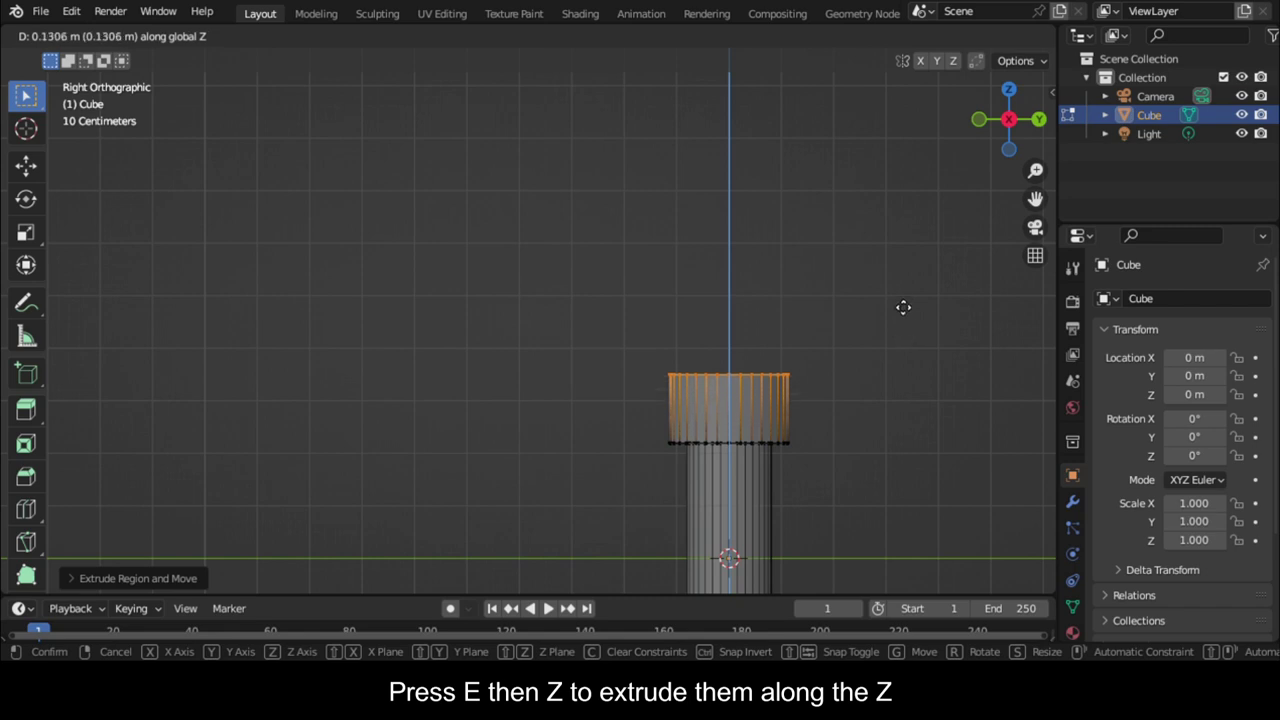
click(902, 287)
shift+middle_drag(738, 388, 571, 408)
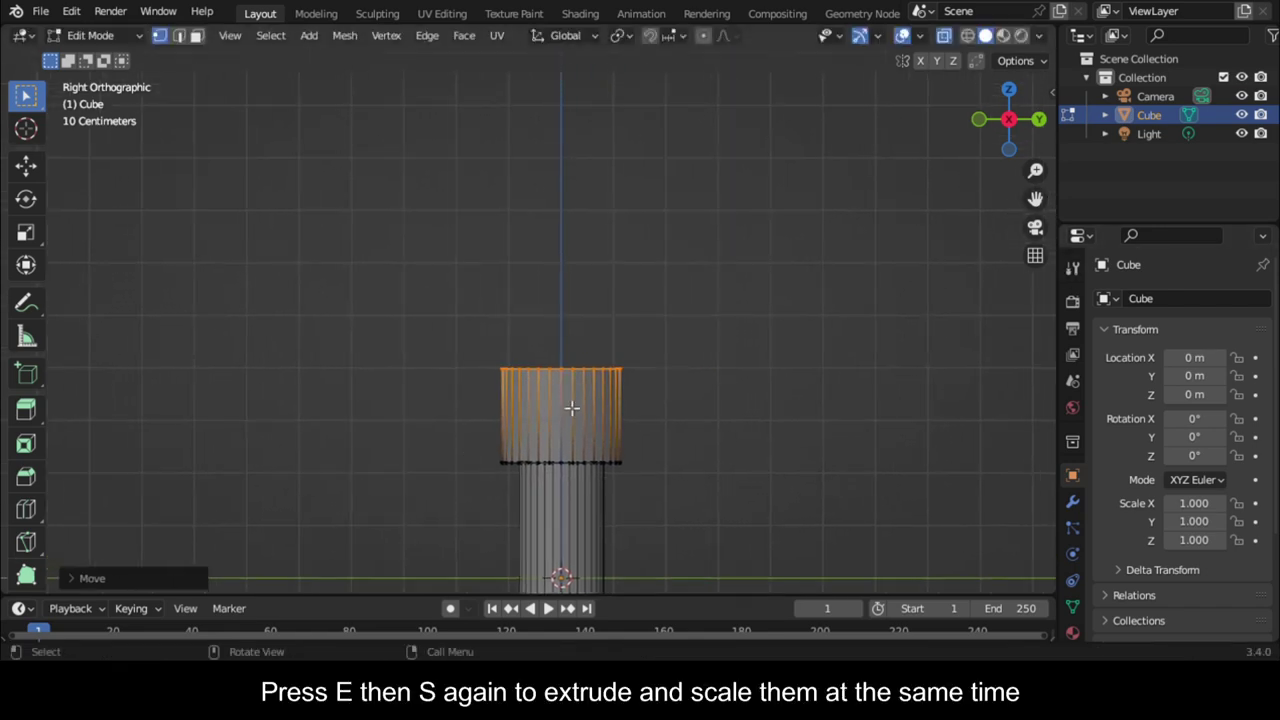
drag(1030, 199, 1036, 199)
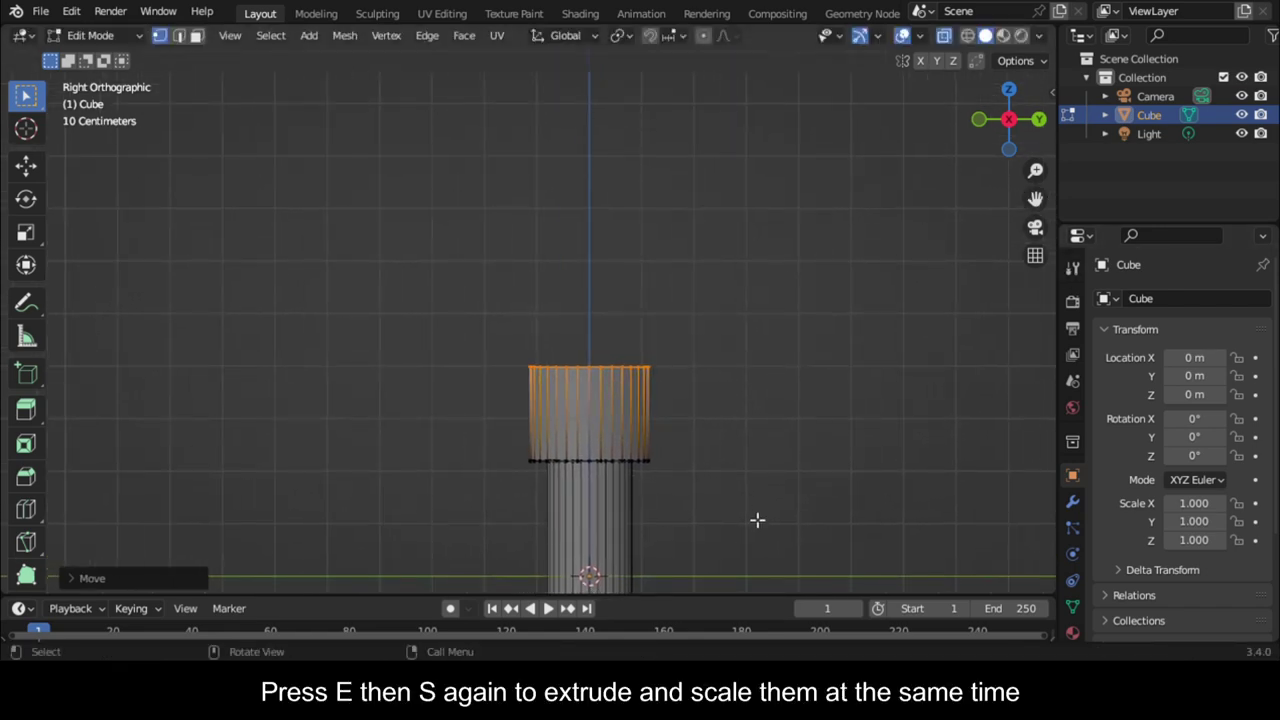
Step: Extrude a widened ring as a ledge and raise it slightly along Z
key(e)
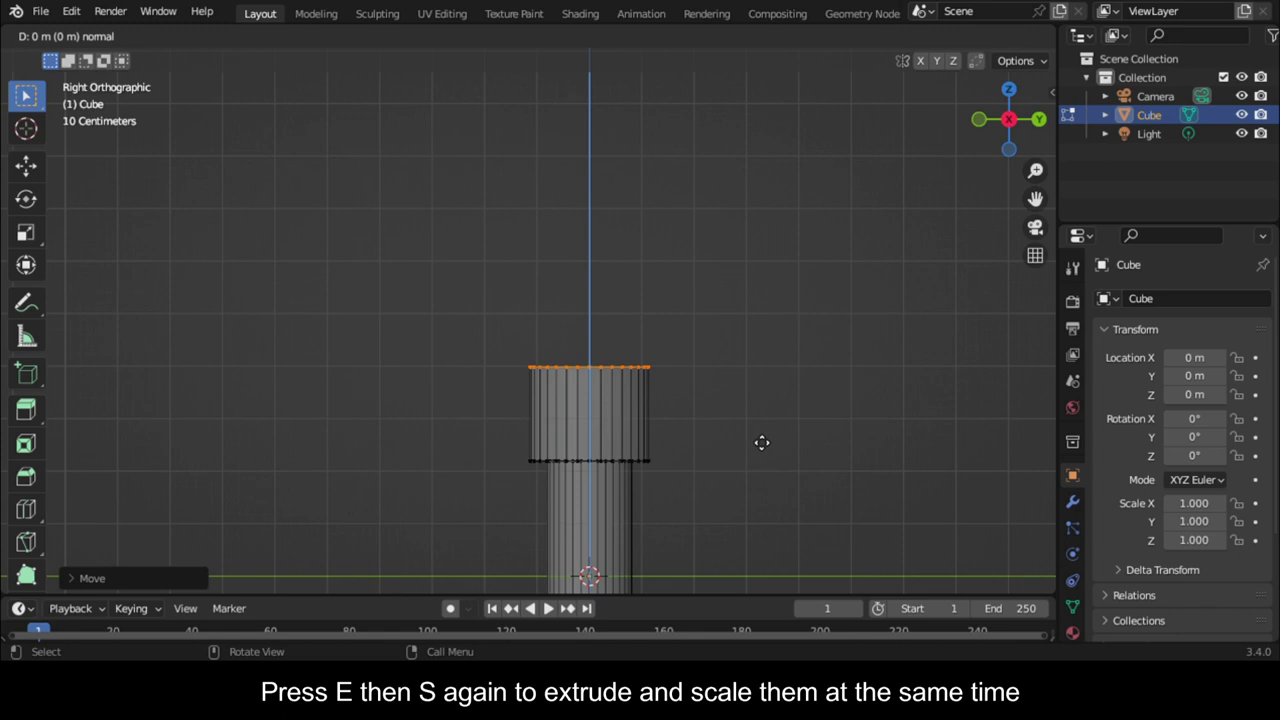
key(s)
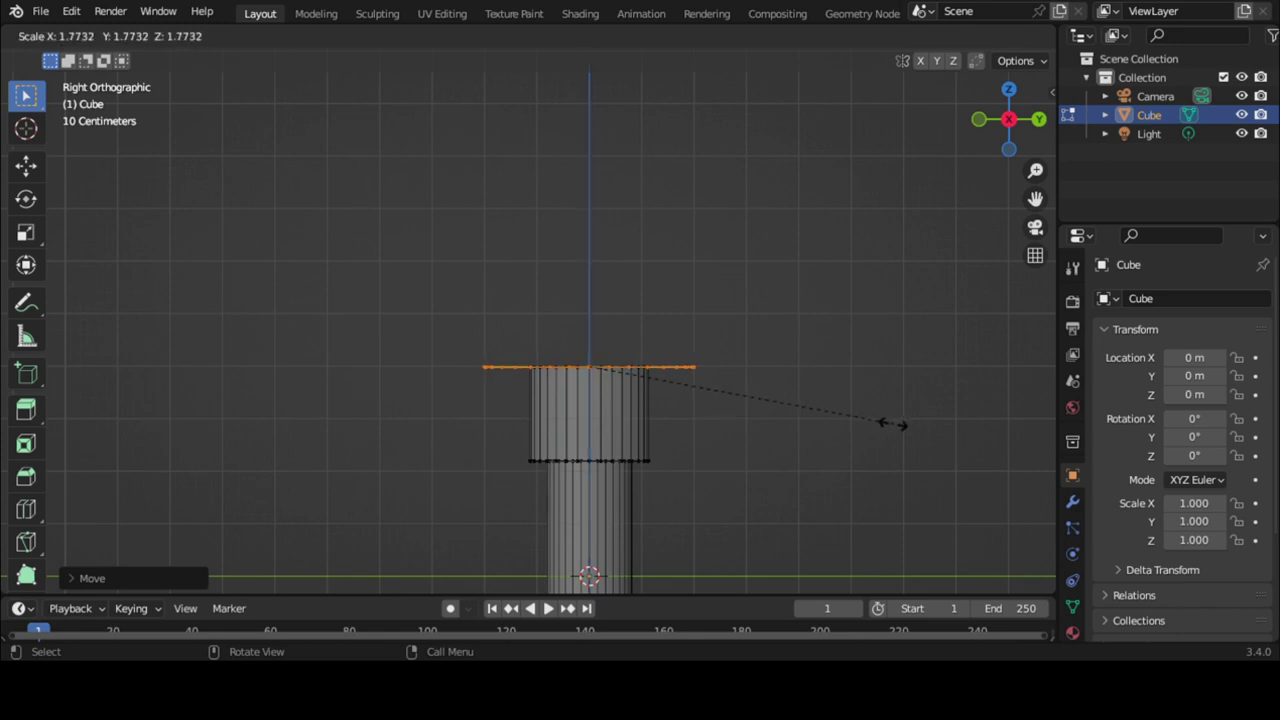
click(896, 427)
key(g)
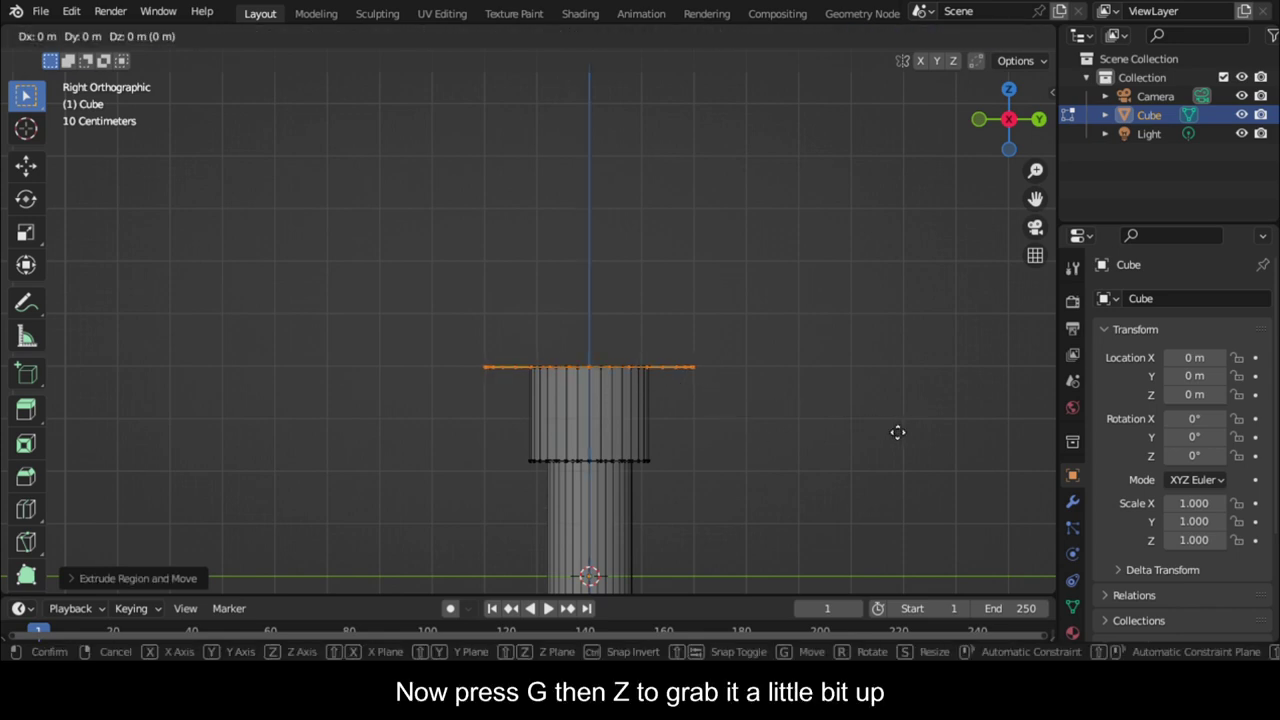
key(z)
click(894, 414)
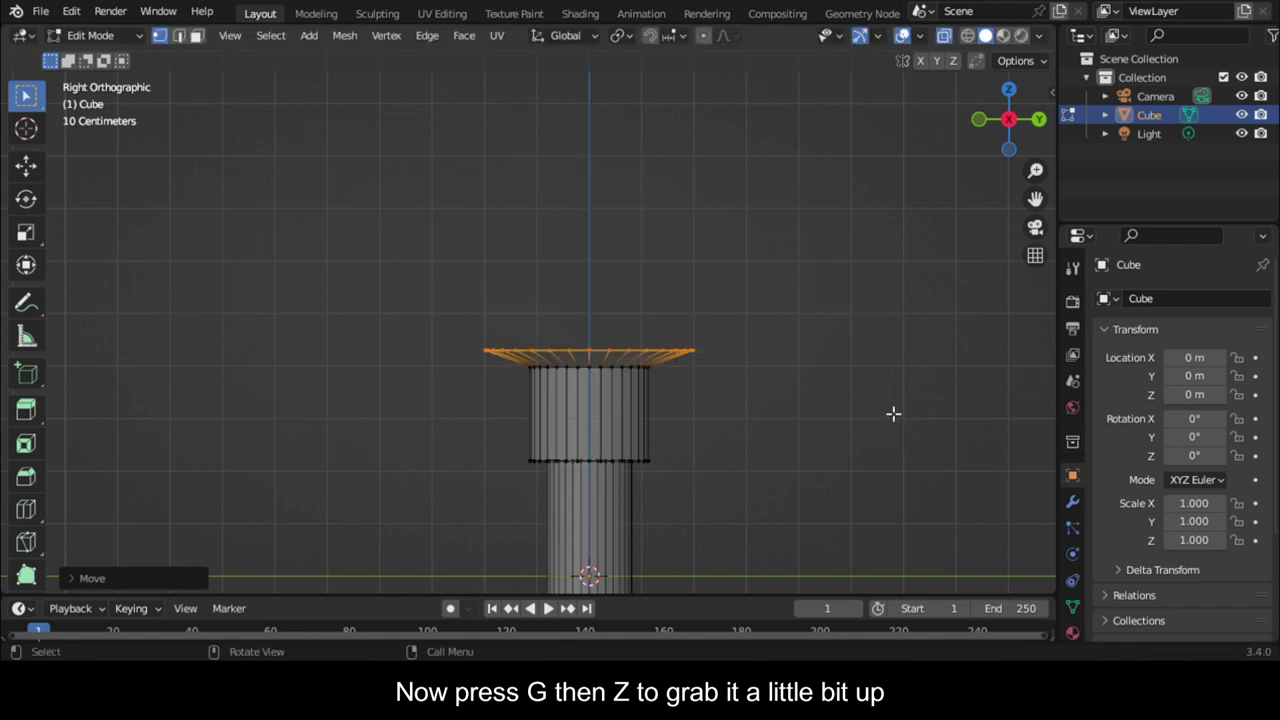
Step: Extrude a wider ring as the tier floor and raise the first tier's rim
key(e)
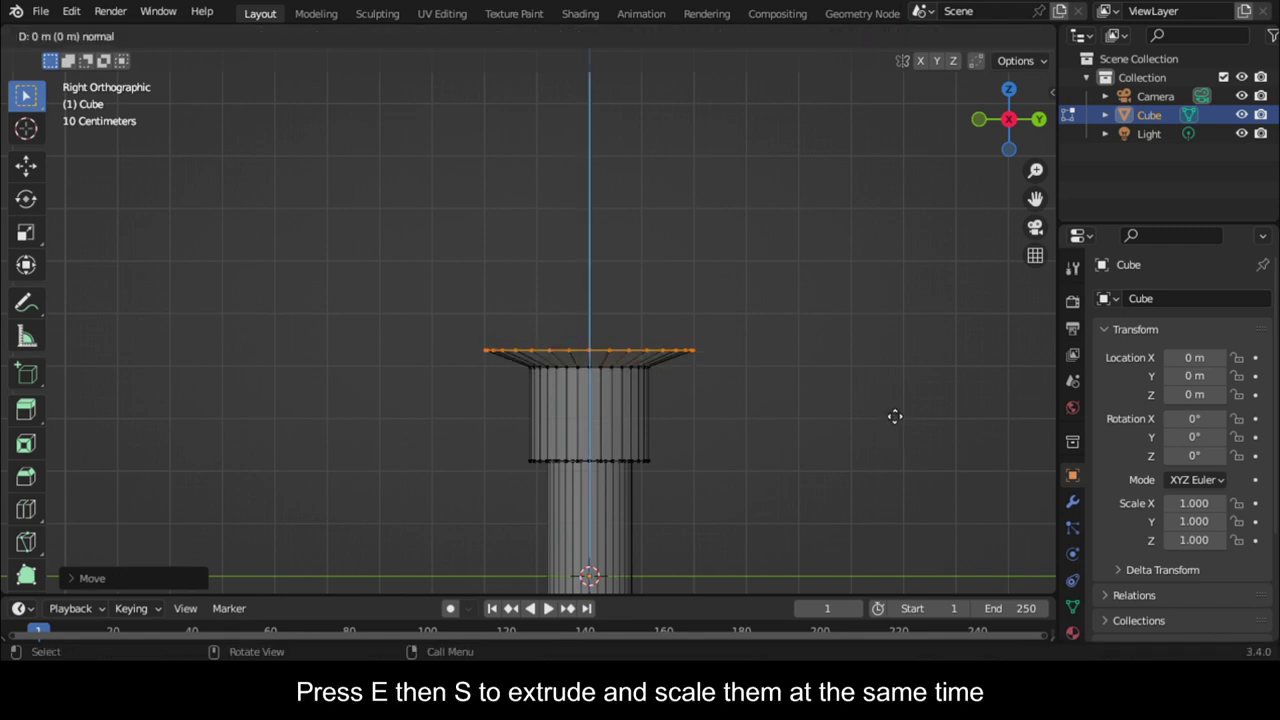
key(s)
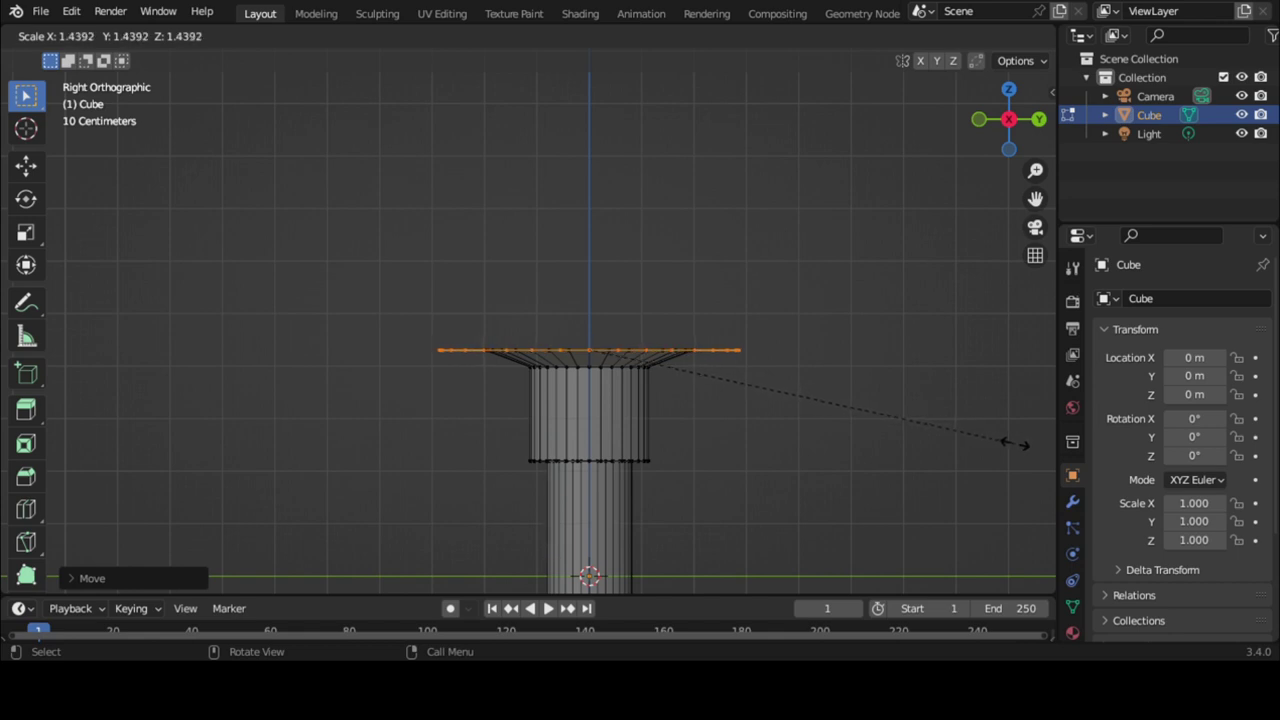
click(1016, 446)
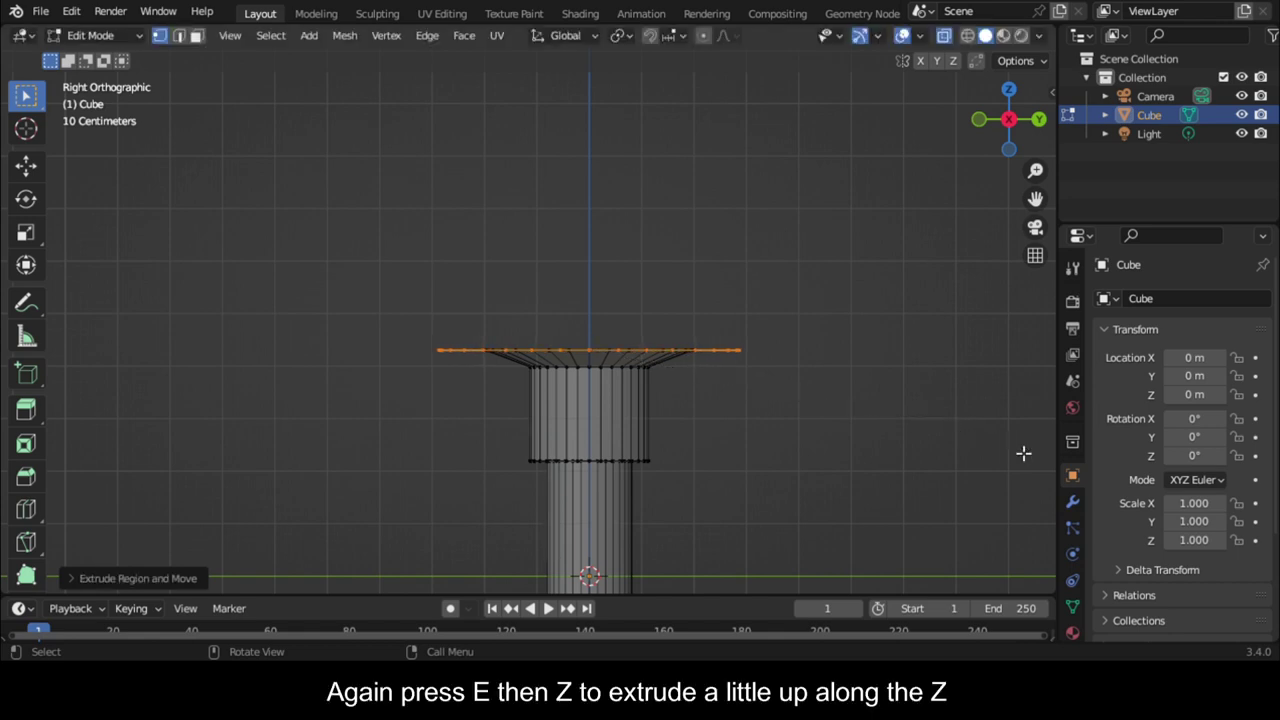
key(e)
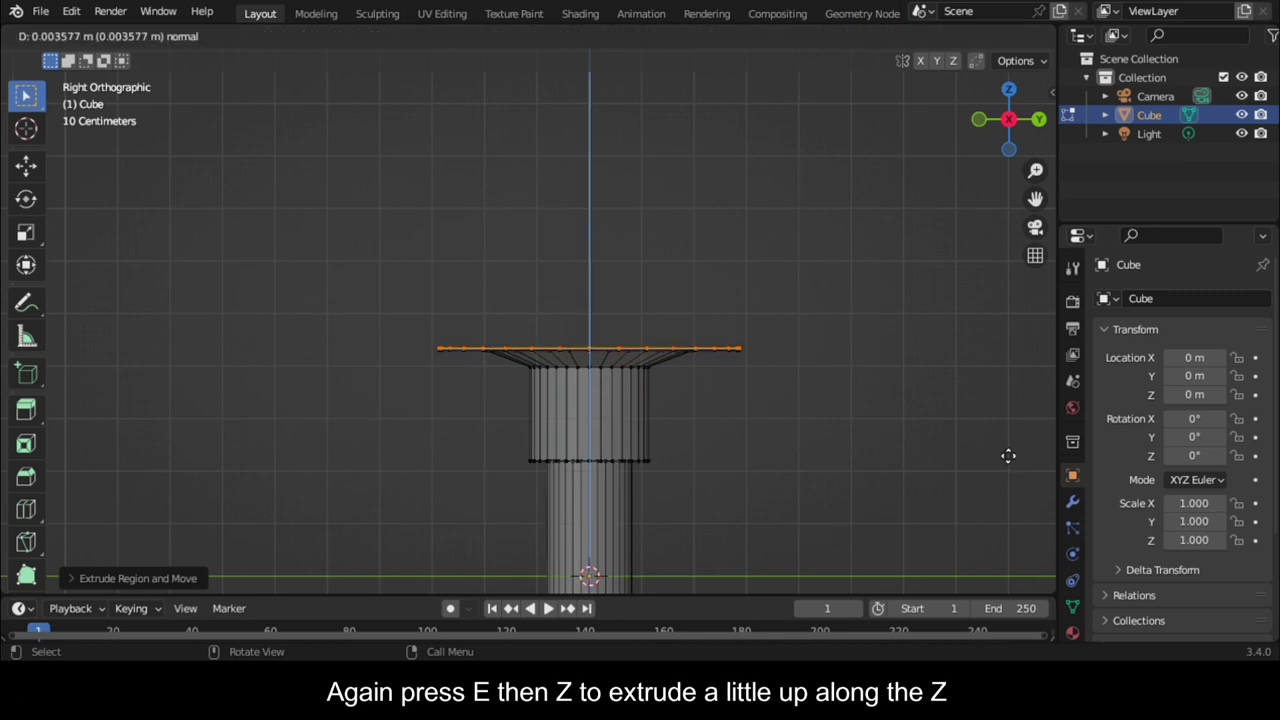
click(1004, 385)
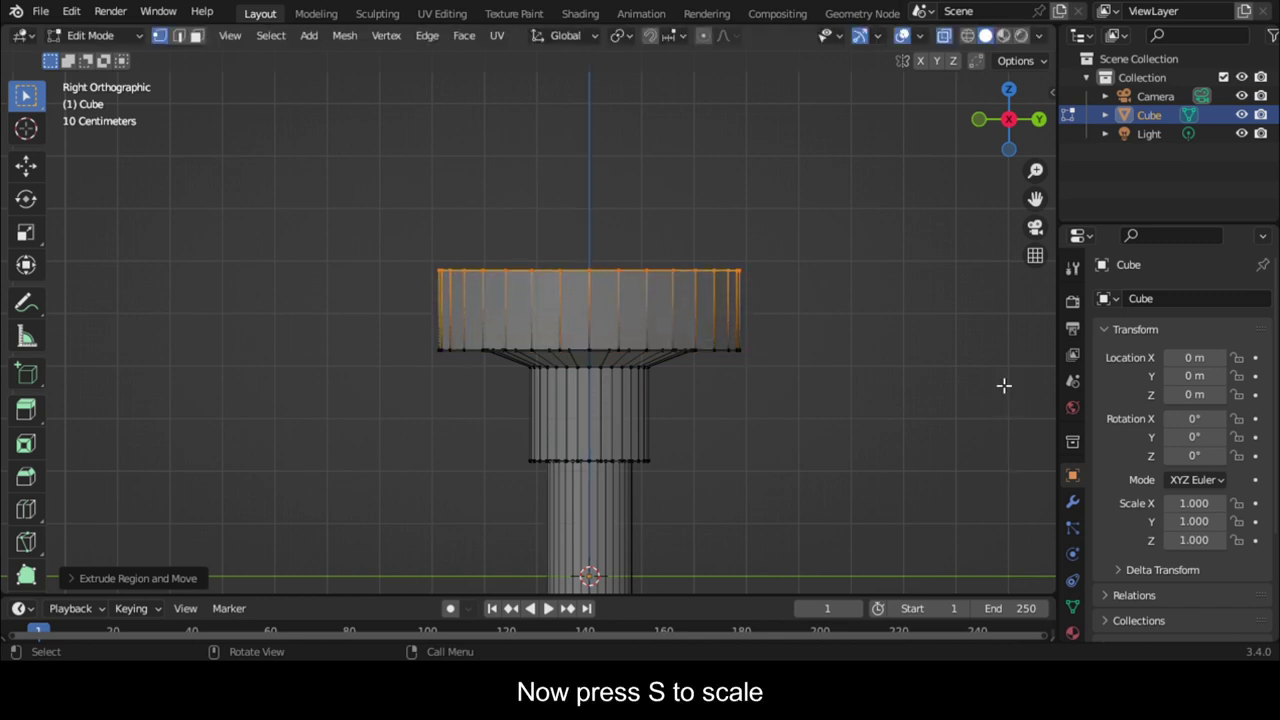
Step: Widen the bowl's top ring, extrude a wide flat lip, then a thin raised rim
key(s)
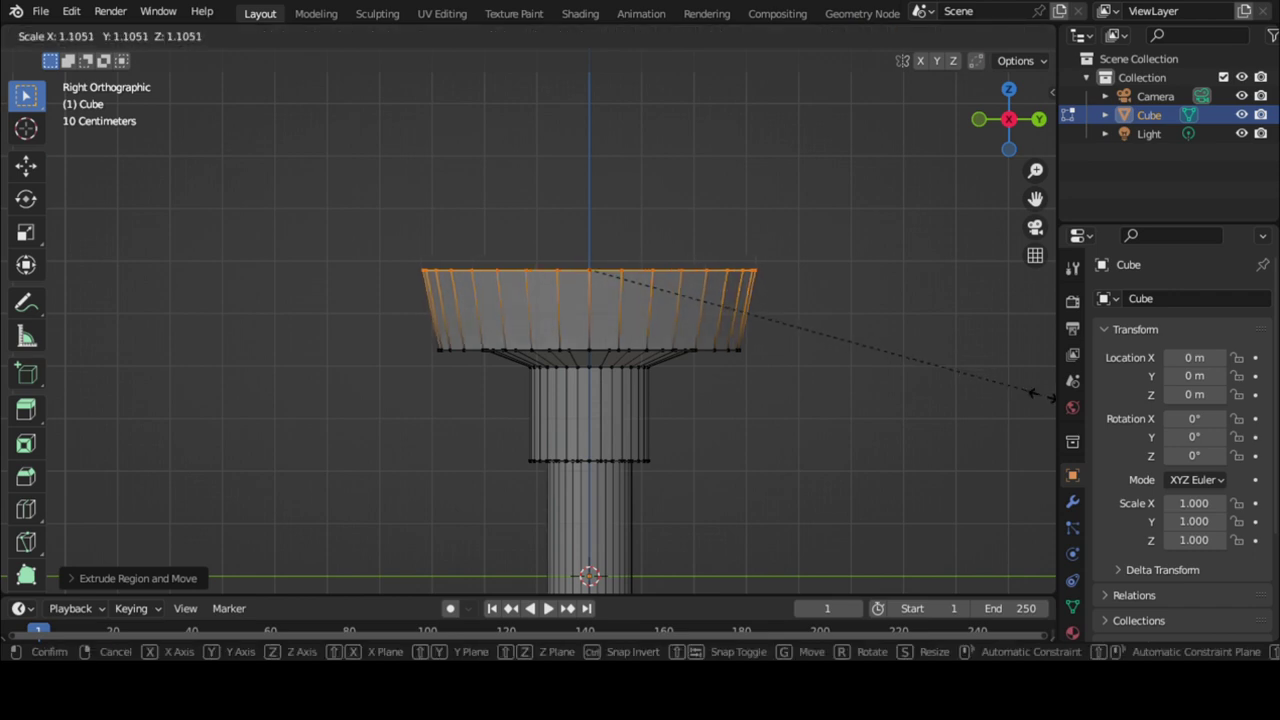
click(1050, 402)
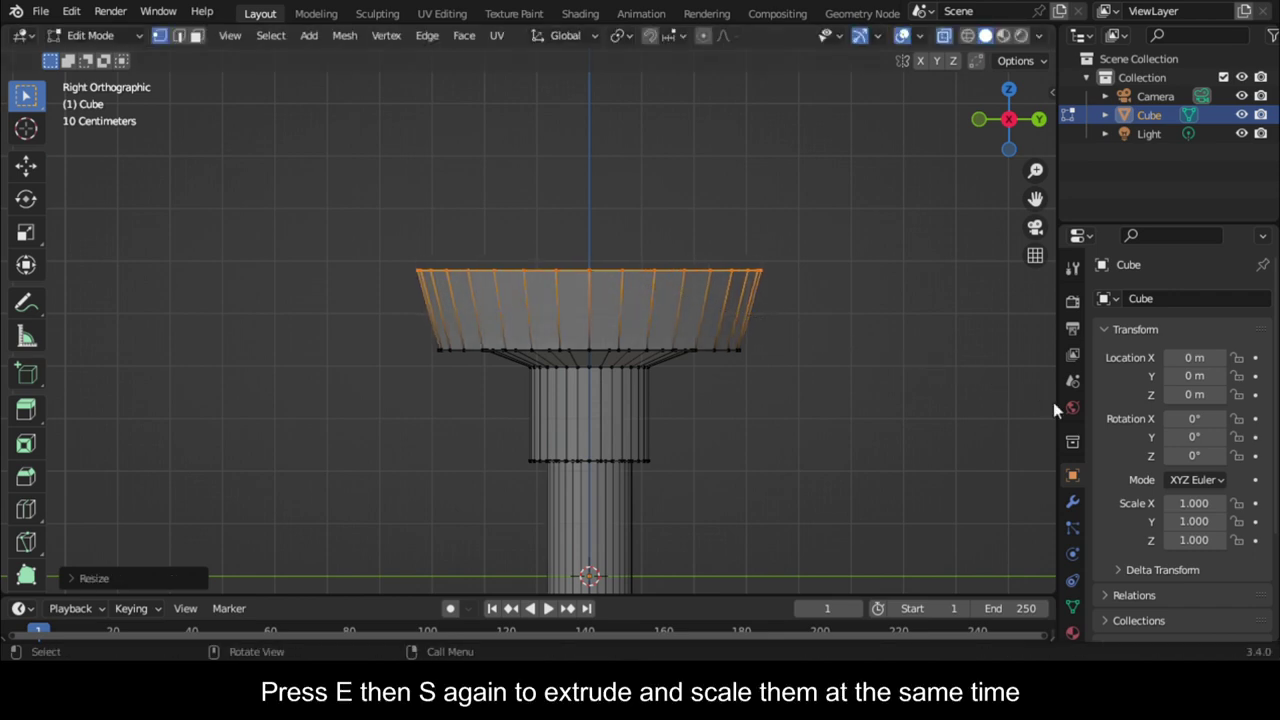
key(e)
key(s)
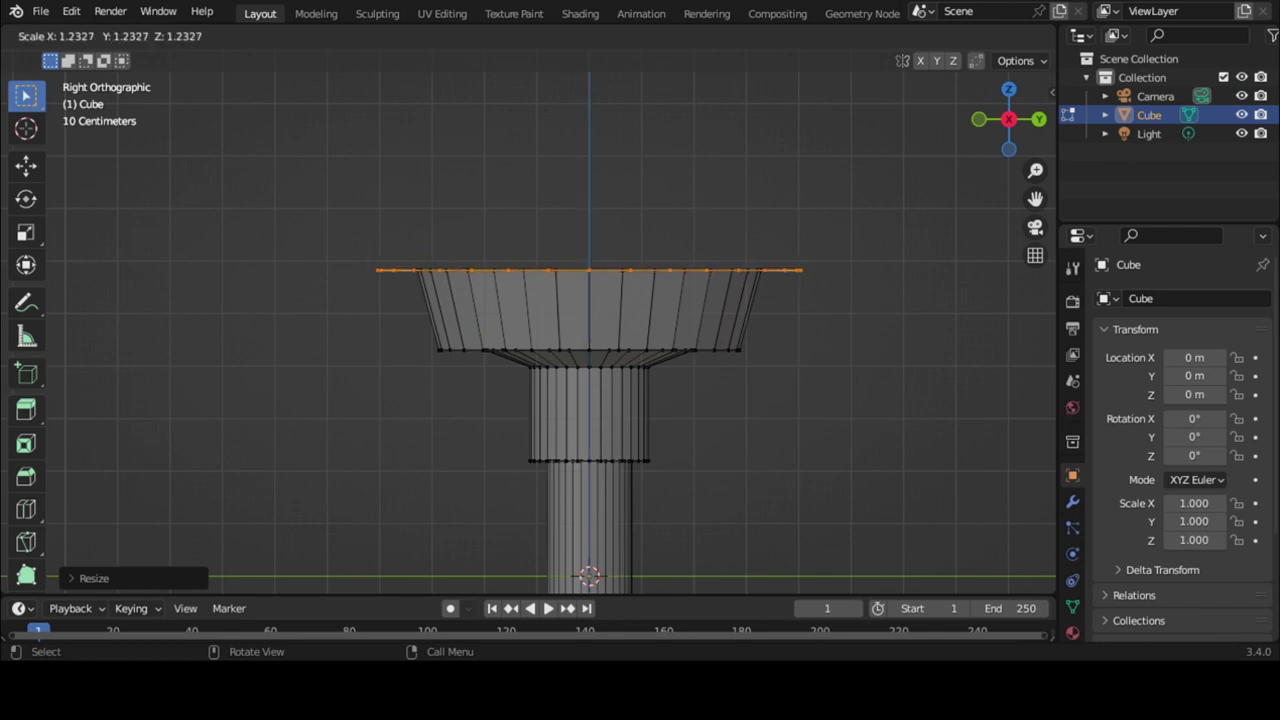
click(111, 456)
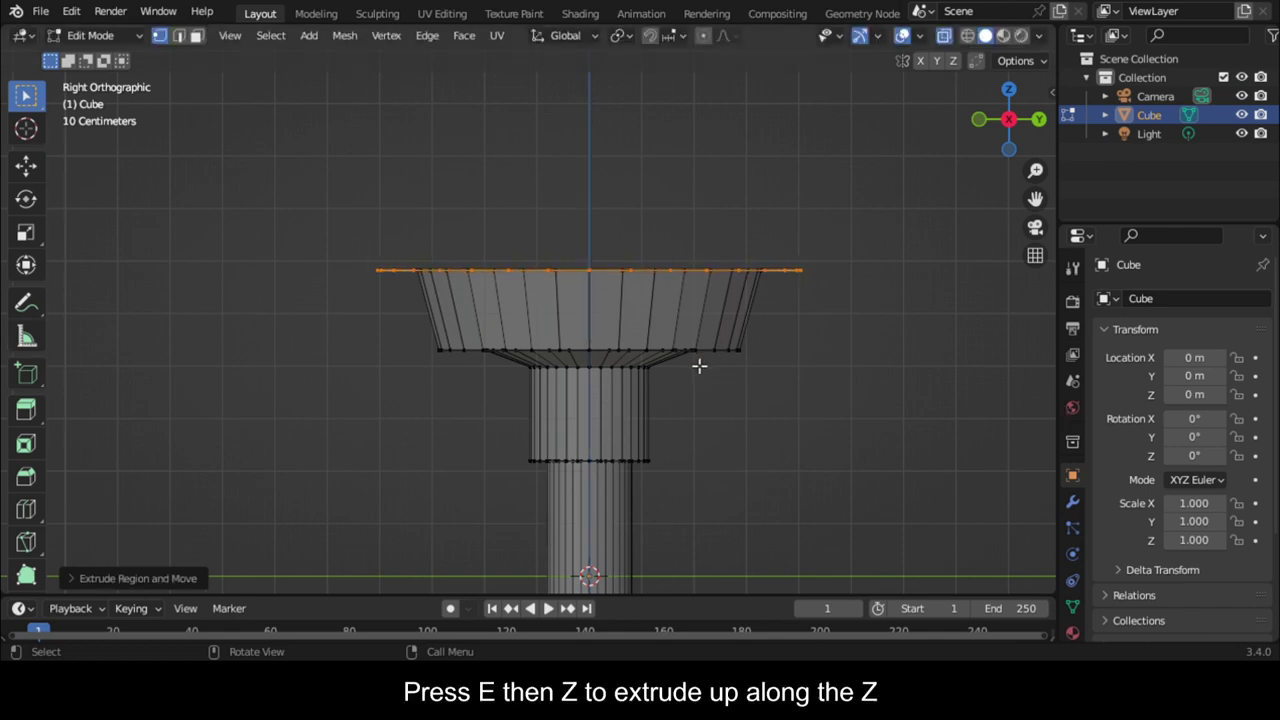
key(e)
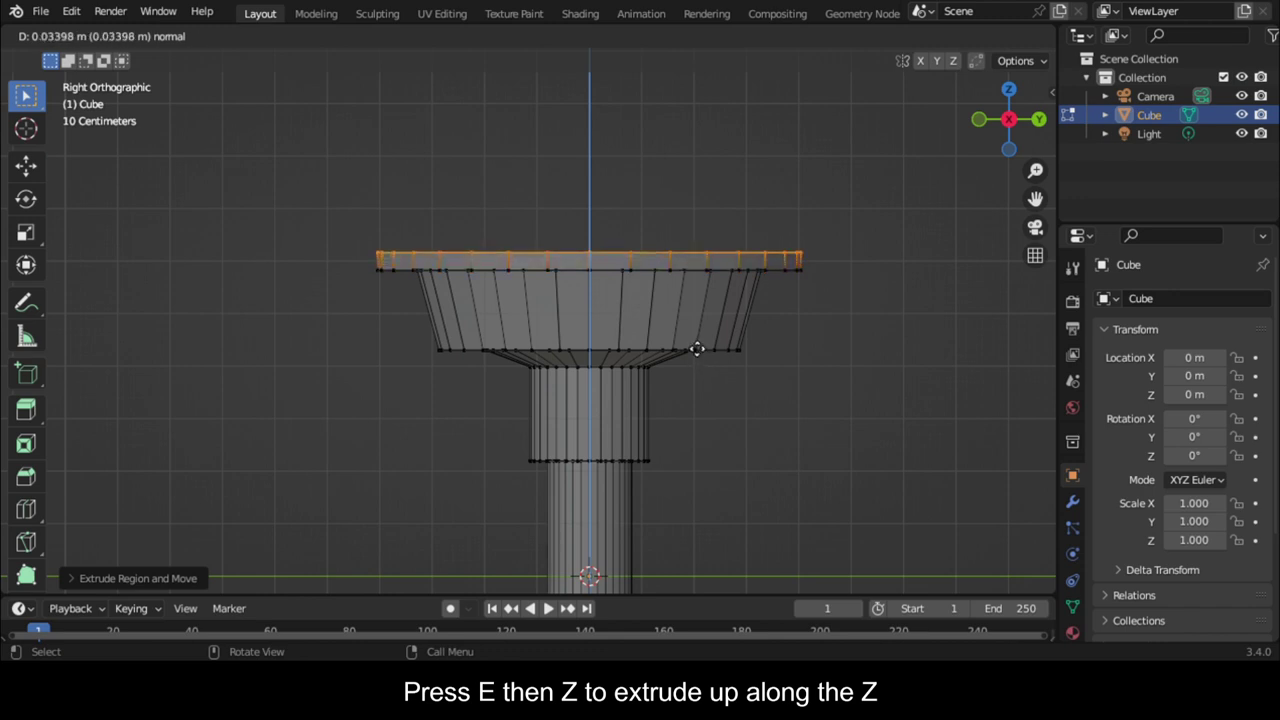
click(695, 347)
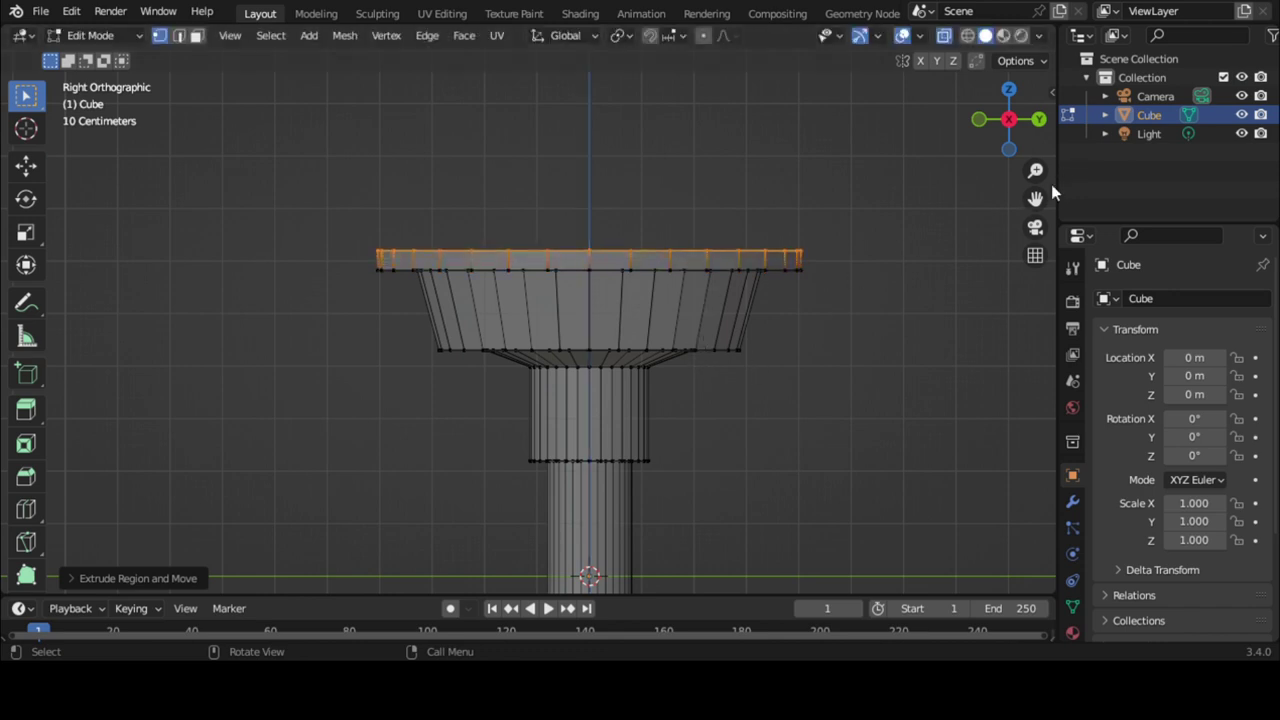
drag(1035, 198, 1054, 458)
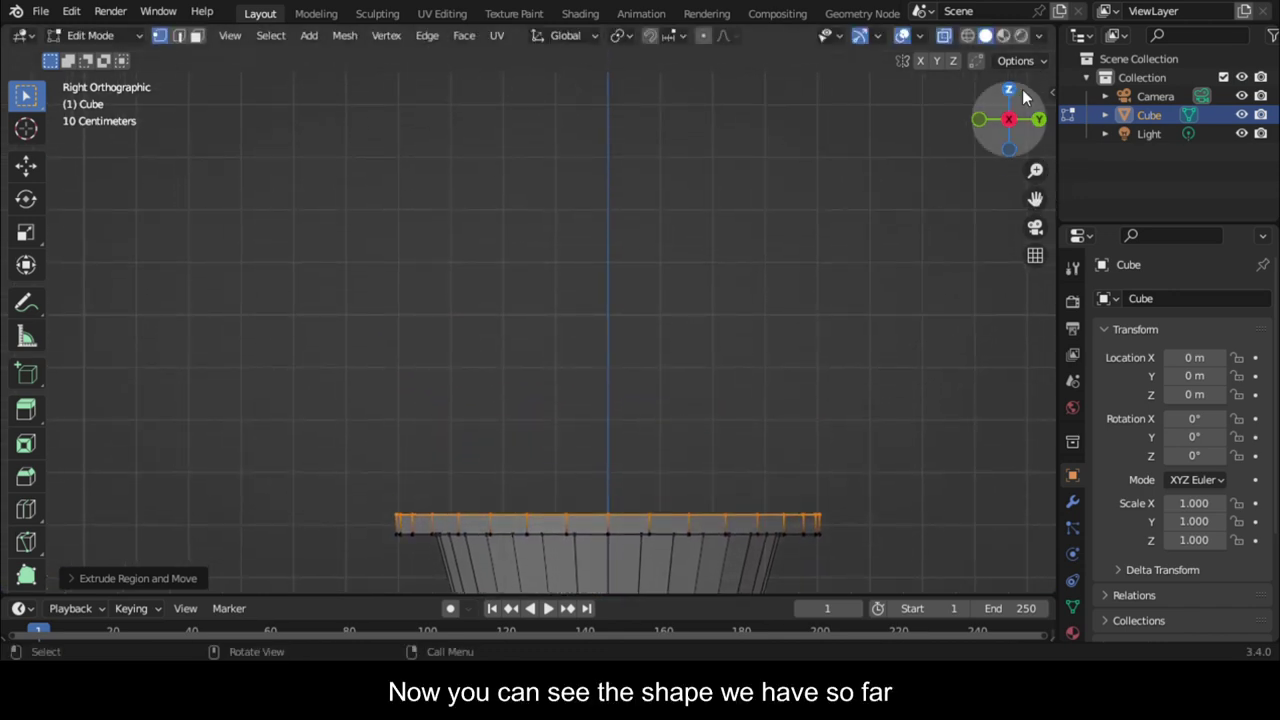
Step: Delete the top cap face of the bowl
scroll(974, 286, down, 2)
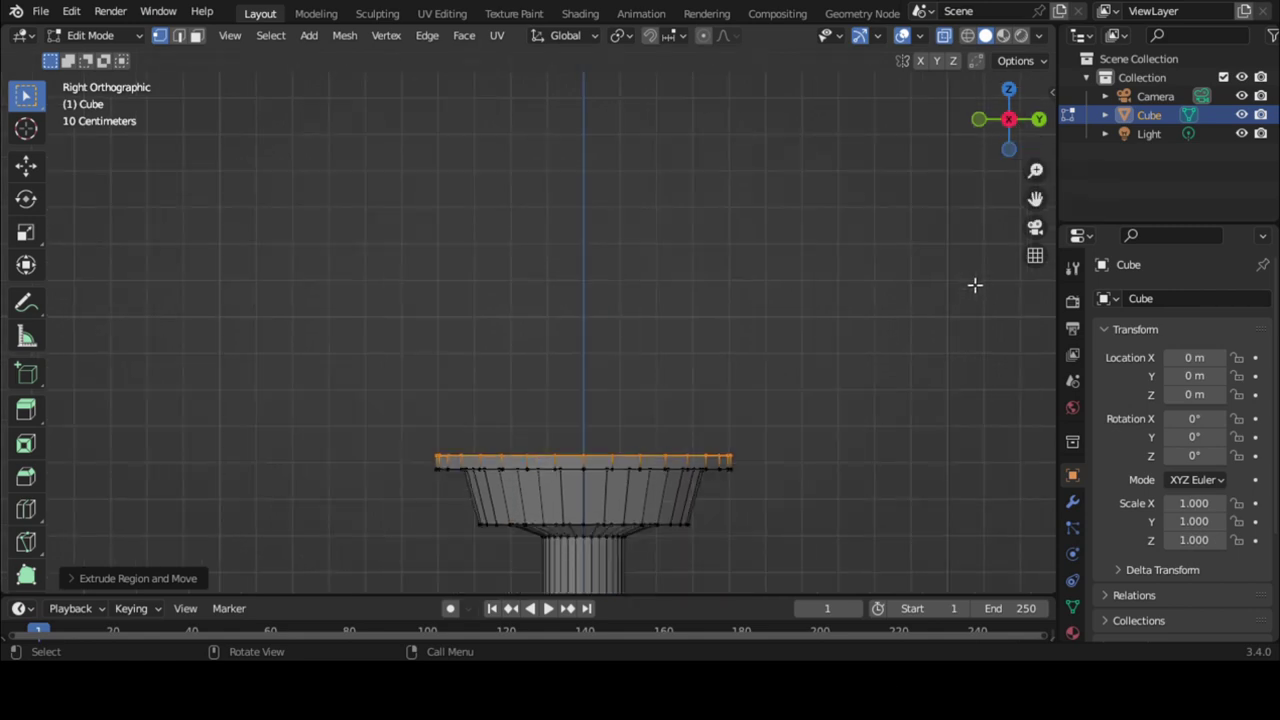
key(x)
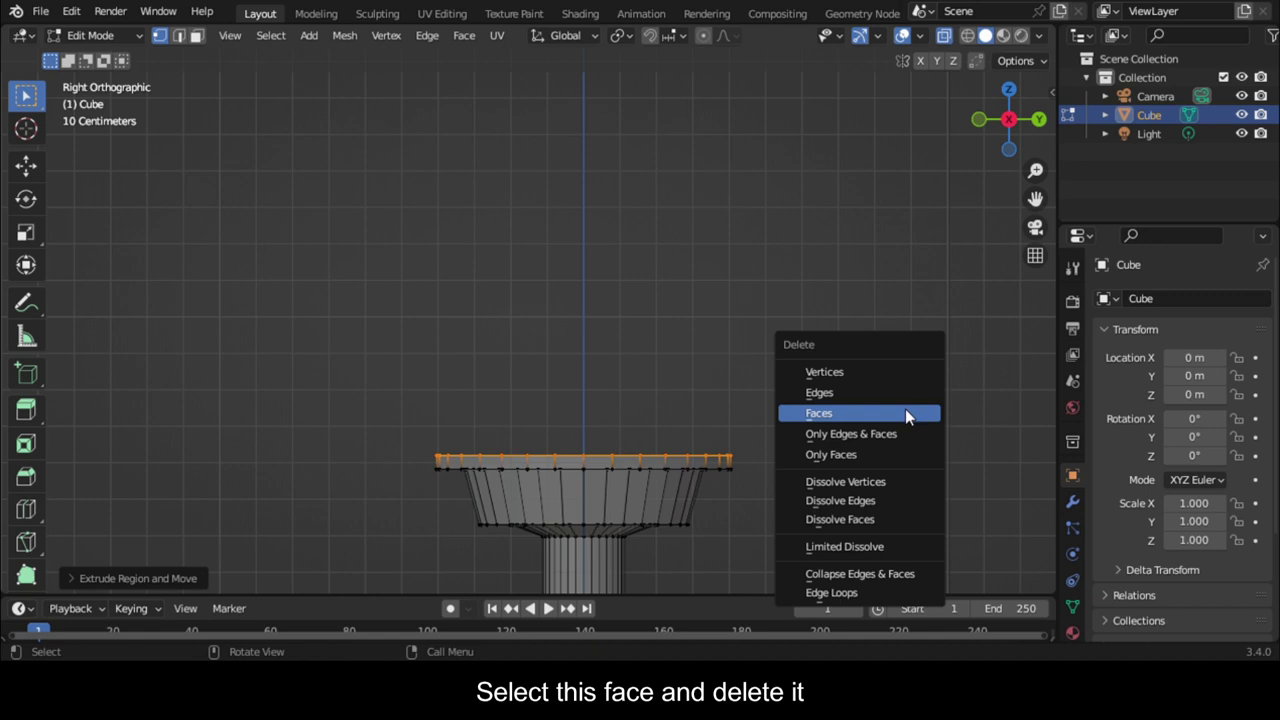
click(905, 411)
drag(1000, 120, 1033, 227)
Step: In face select with solid shading, delete the column's bottom face
key(3)
click(985, 36)
mouse_move(1006, 114)
mouse_down()
mouse_move(1035, 200)
mouse_move(693, 412)
mouse_up()
click(606, 402)
key(x)
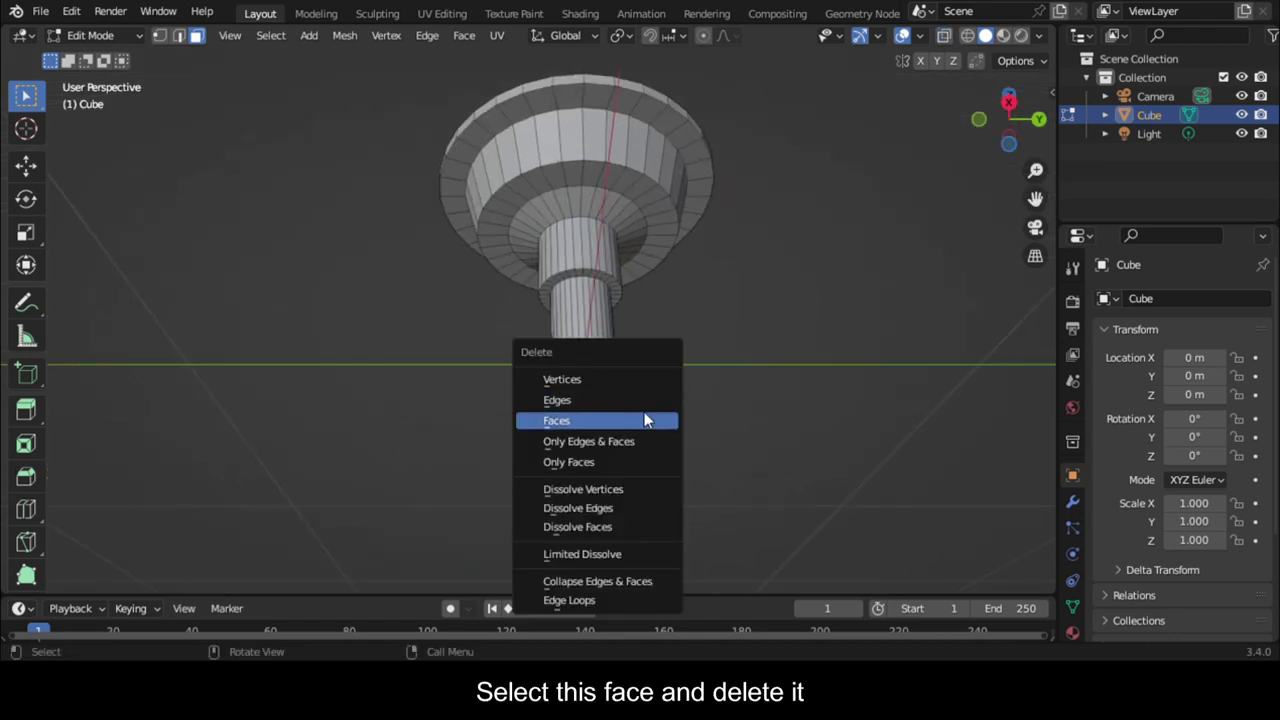
click(645, 420)
Step: Flatten the whole fountain mesh vertically by scaling along Z
key(a)
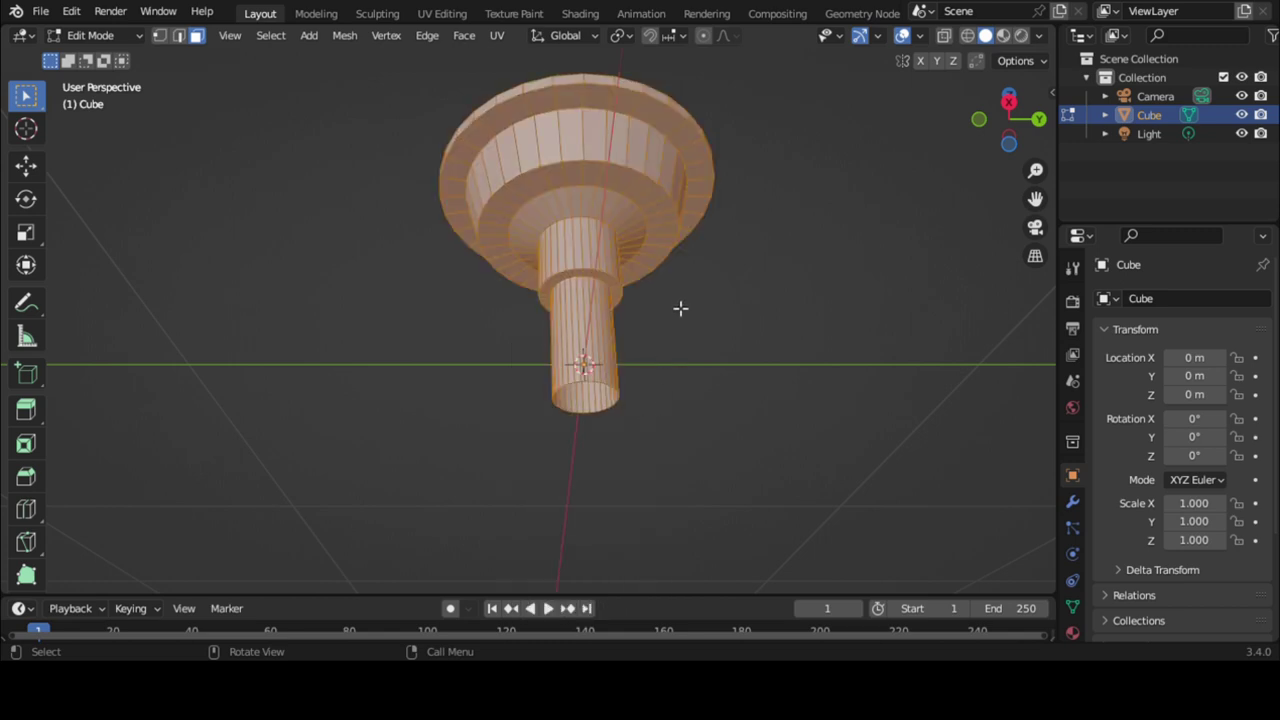
click(1020, 142)
drag(1035, 198, 1024, 230)
key(s)
key(z)
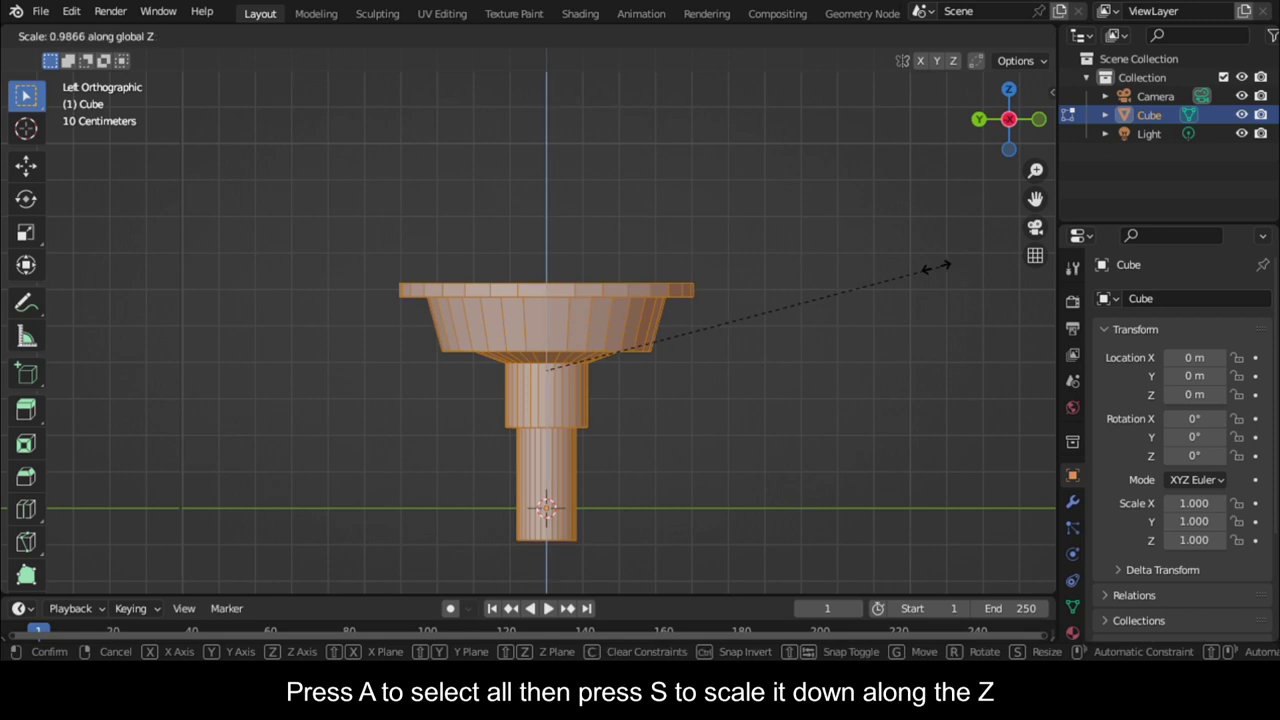
click(770, 323)
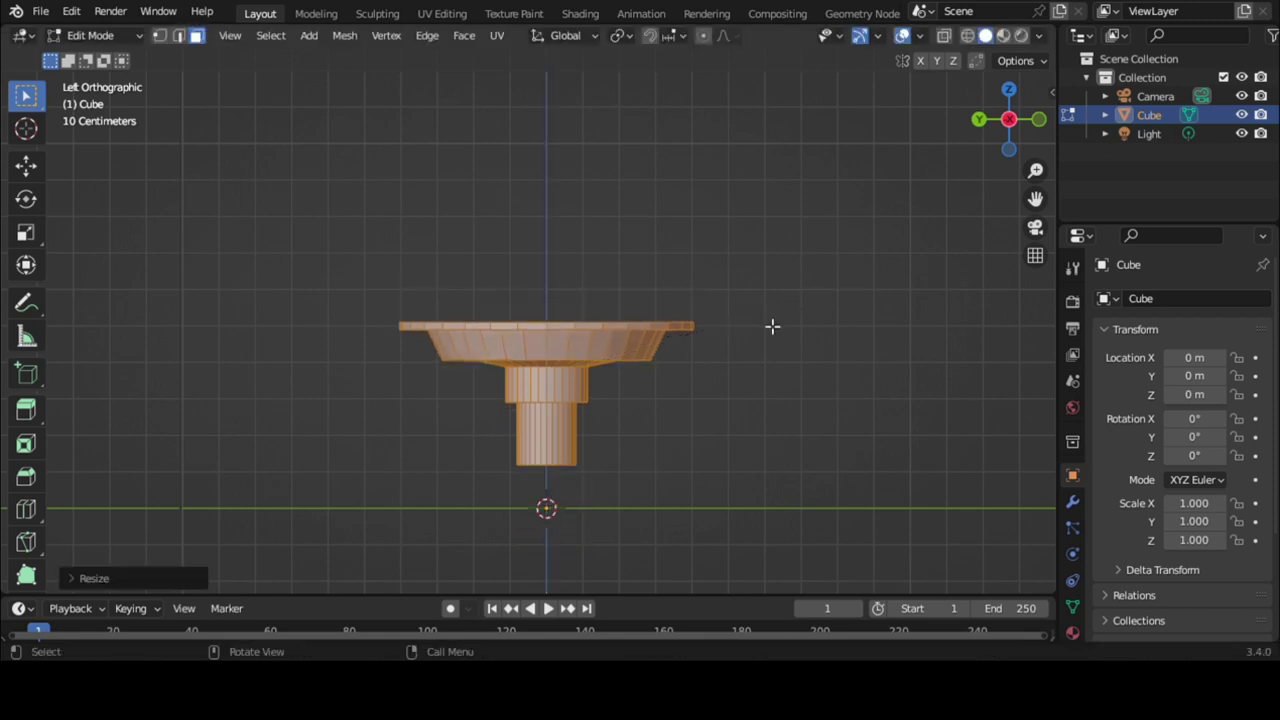
Step: Duplicate the piece straight up and shrink its width into a narrower second tier
key(shift+d)
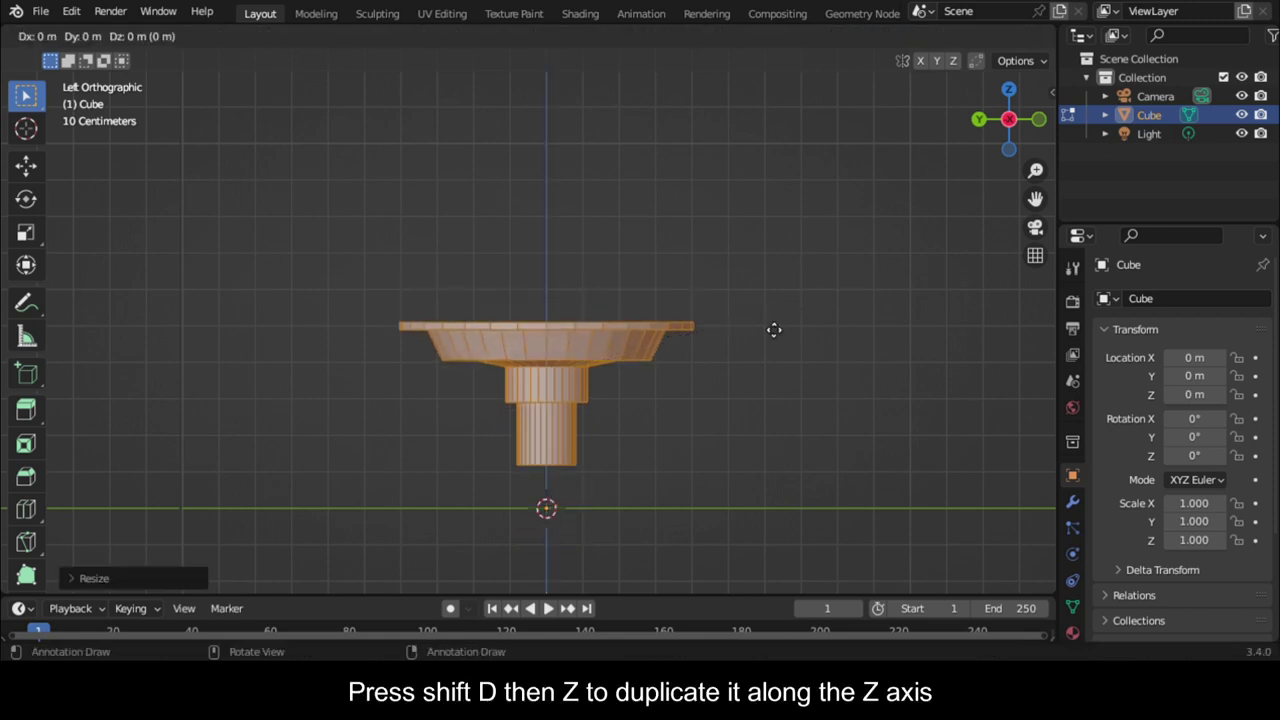
key(z)
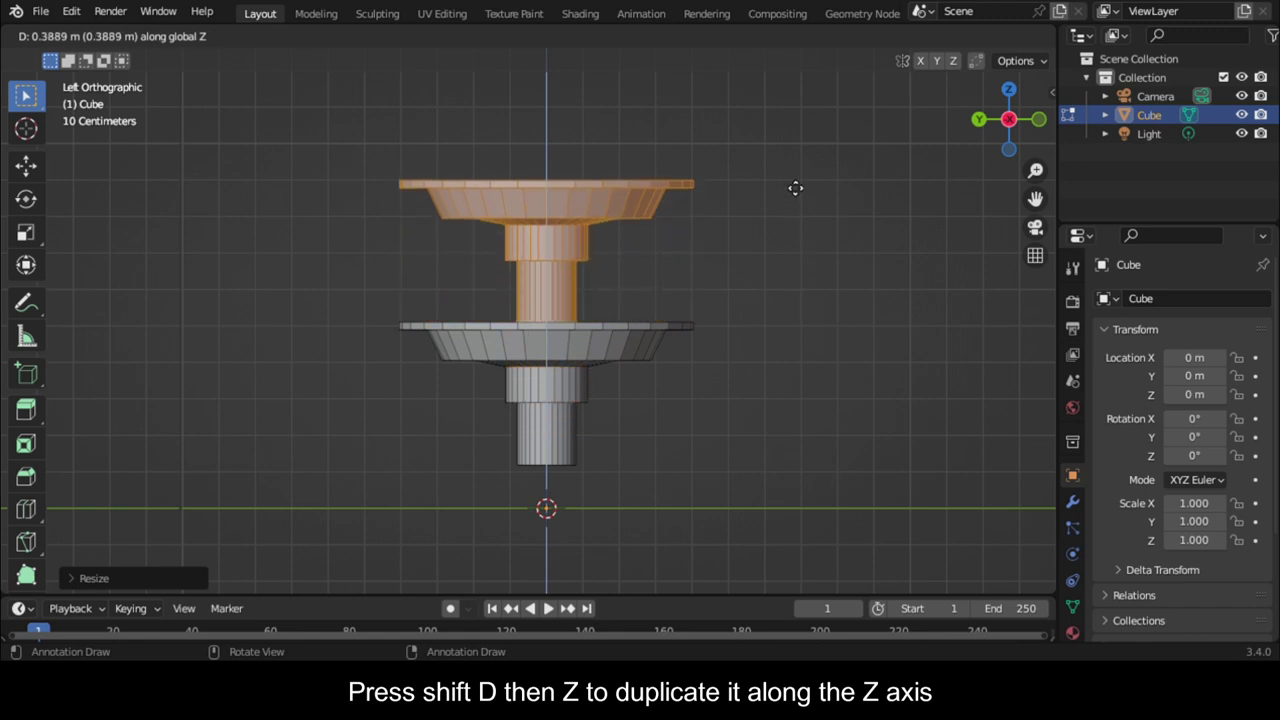
click(795, 189)
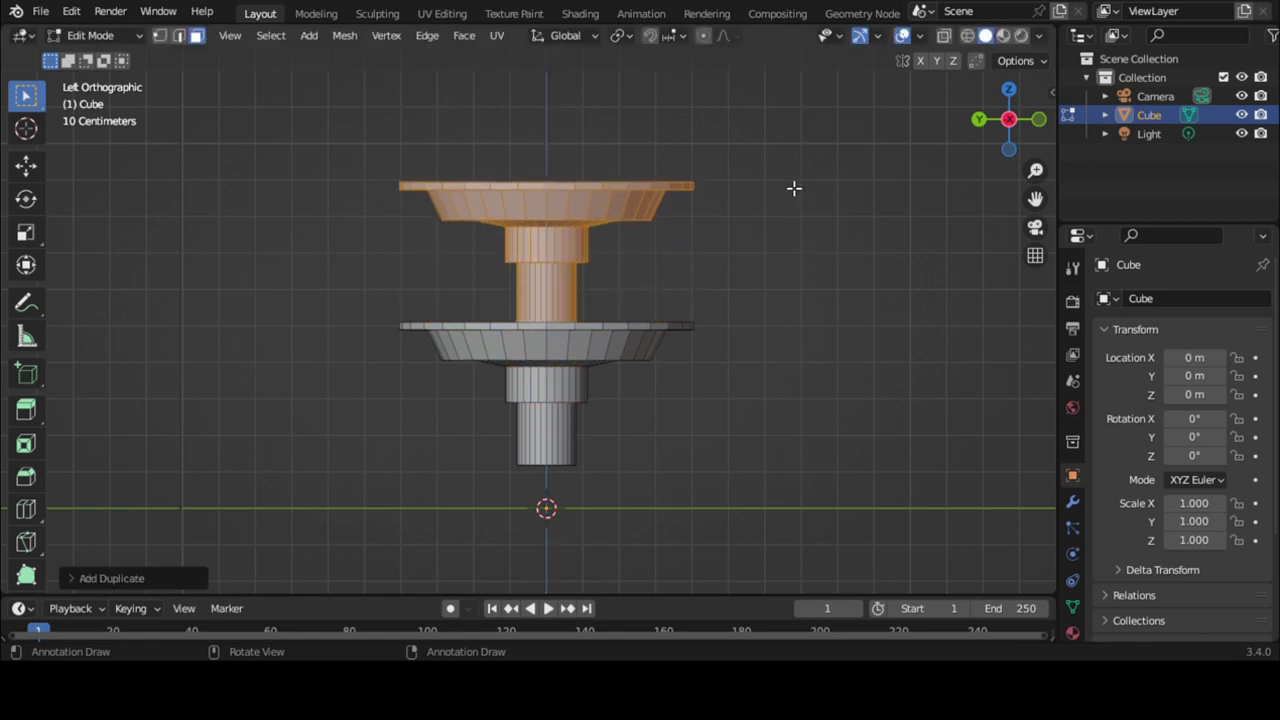
key(s)
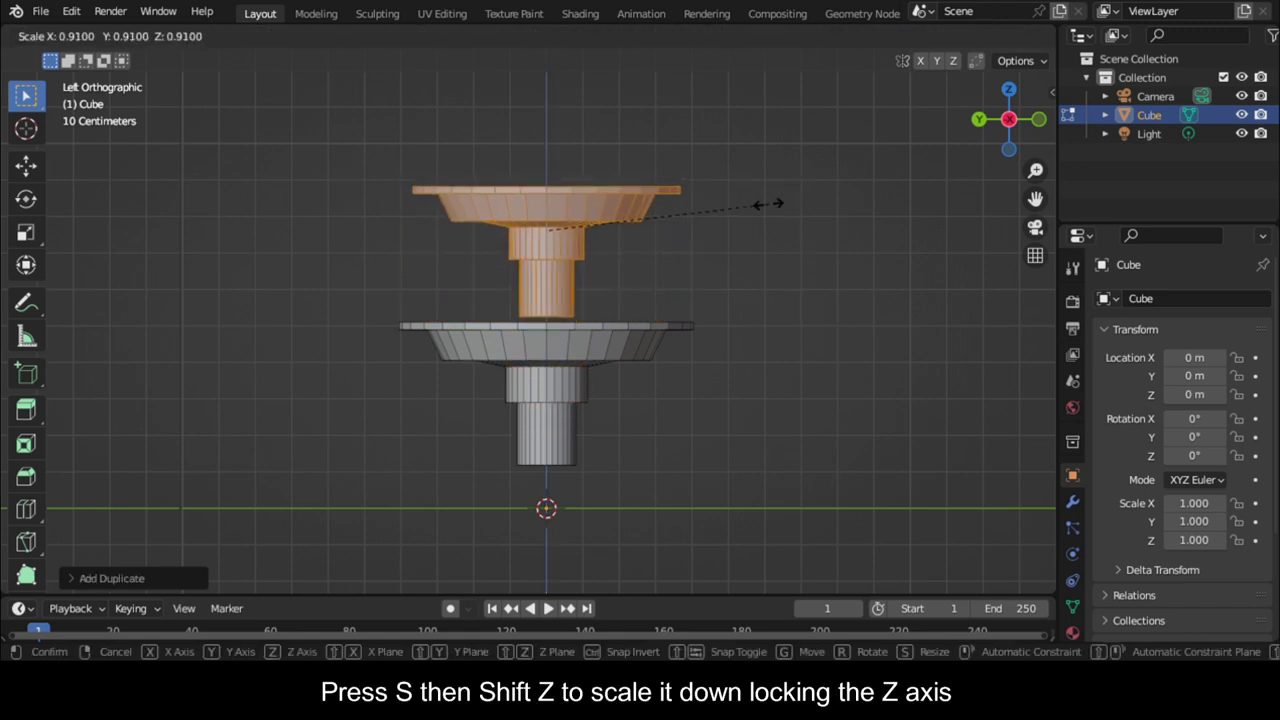
key(shift+z)
click(718, 244)
drag(1008, 125, 1000, 135)
key(ctrl+KP_3)
Step: Duplicate the second tier upward and shrink its width into a smaller third tier
key(shift+d)
key(z)
key(z)
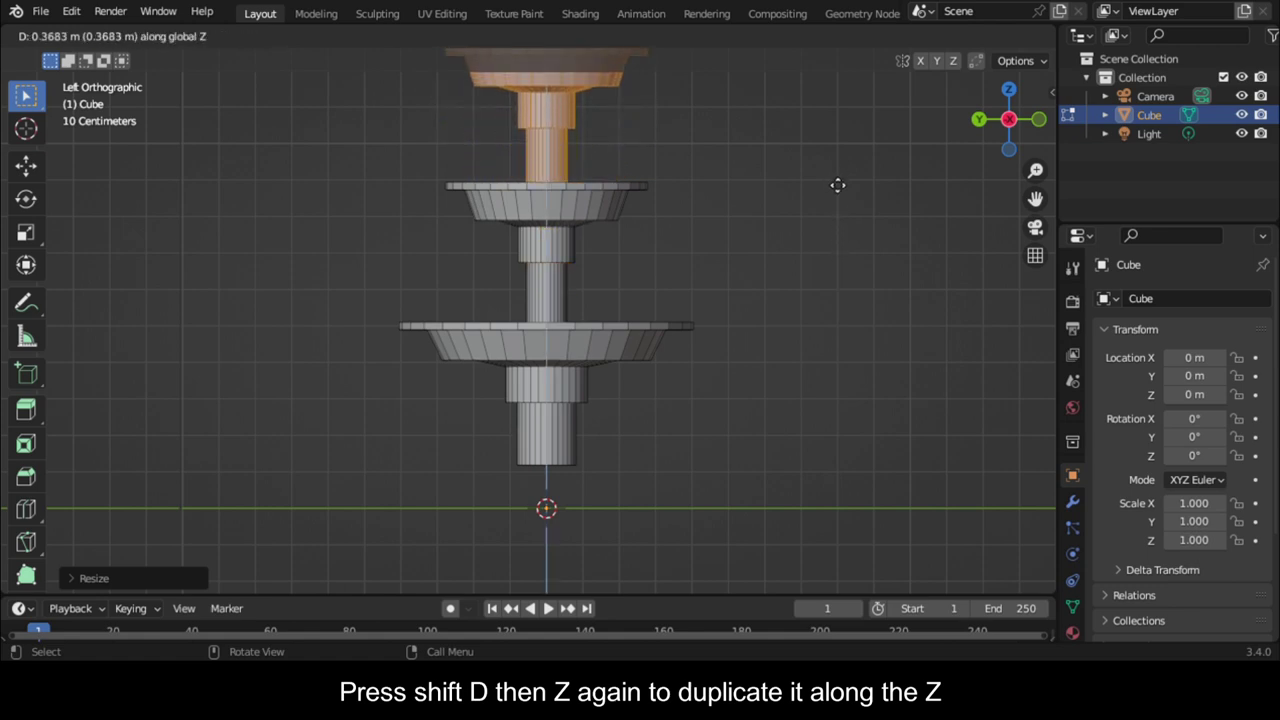
click(837, 185)
drag(1035, 198, 1035, 430)
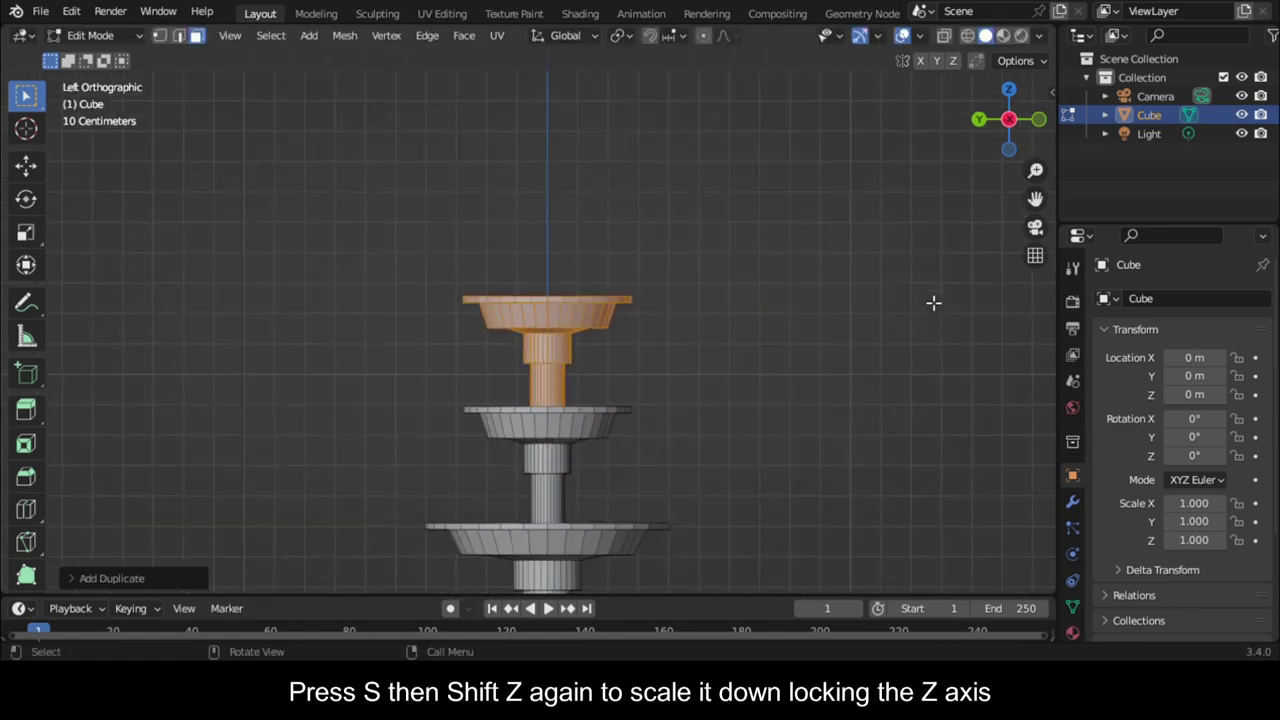
key(s)
key(shift+z)
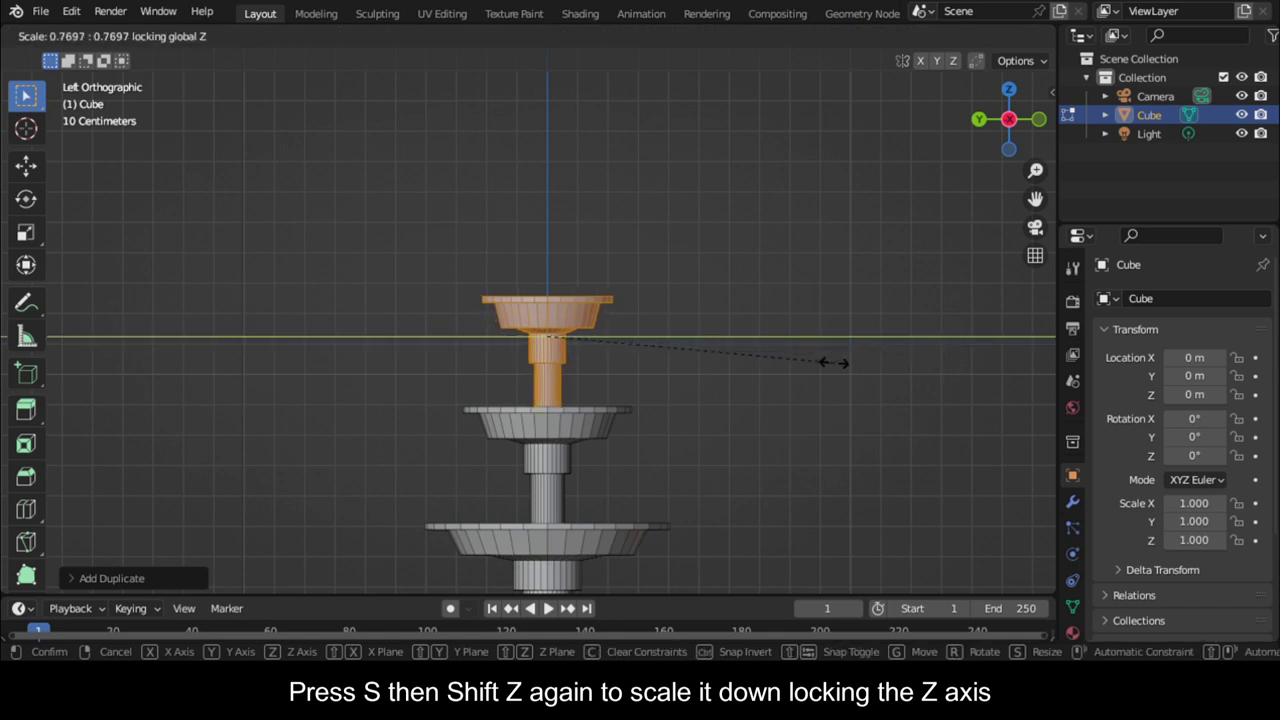
click(805, 364)
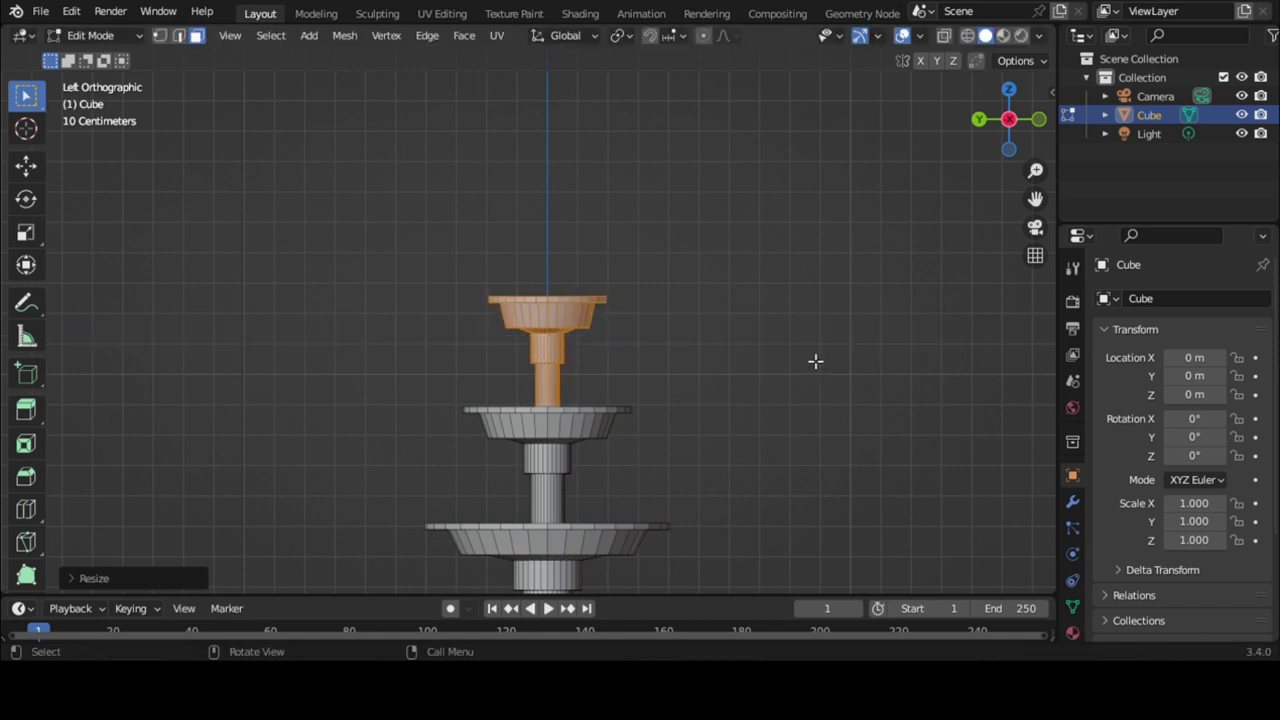
drag(1009, 120, 985, 135)
scroll(852, 354, up, 8)
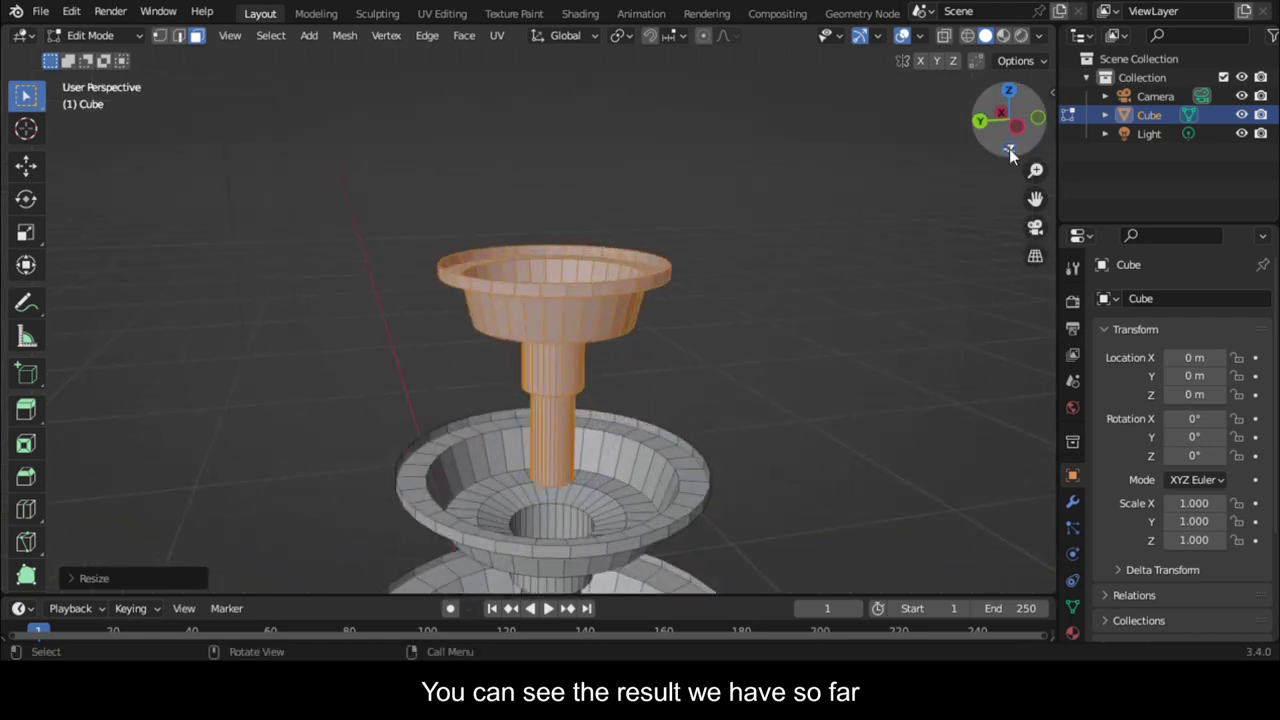
Step: Bridge the upper column's bottom loop into the middle bowl's hole
drag(1035, 198, 968, 260)
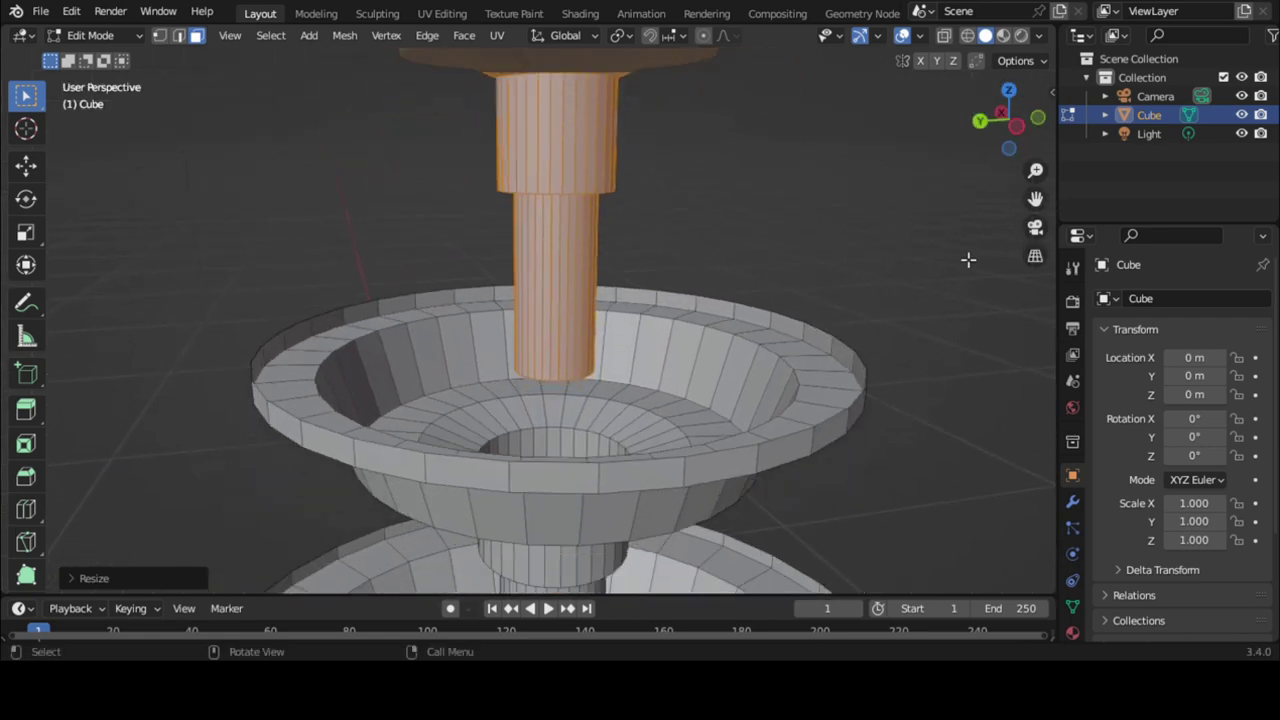
key(2)
click(558, 383)
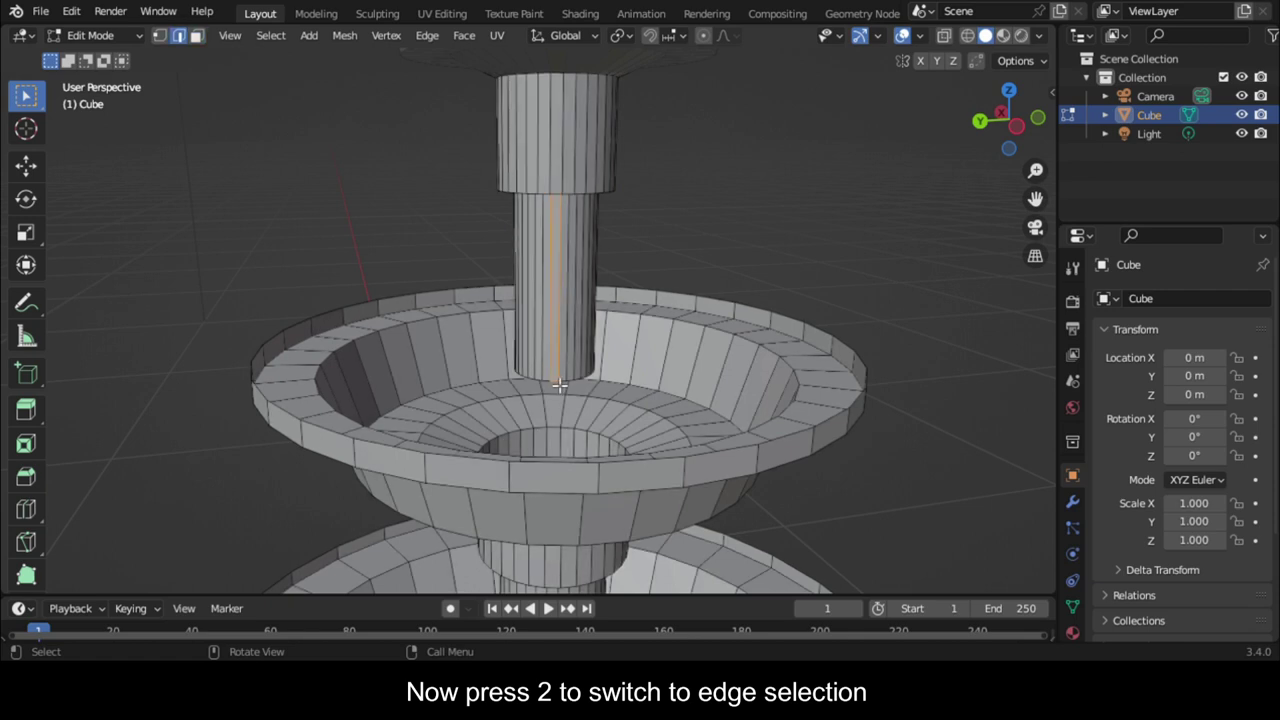
key(alt+a)
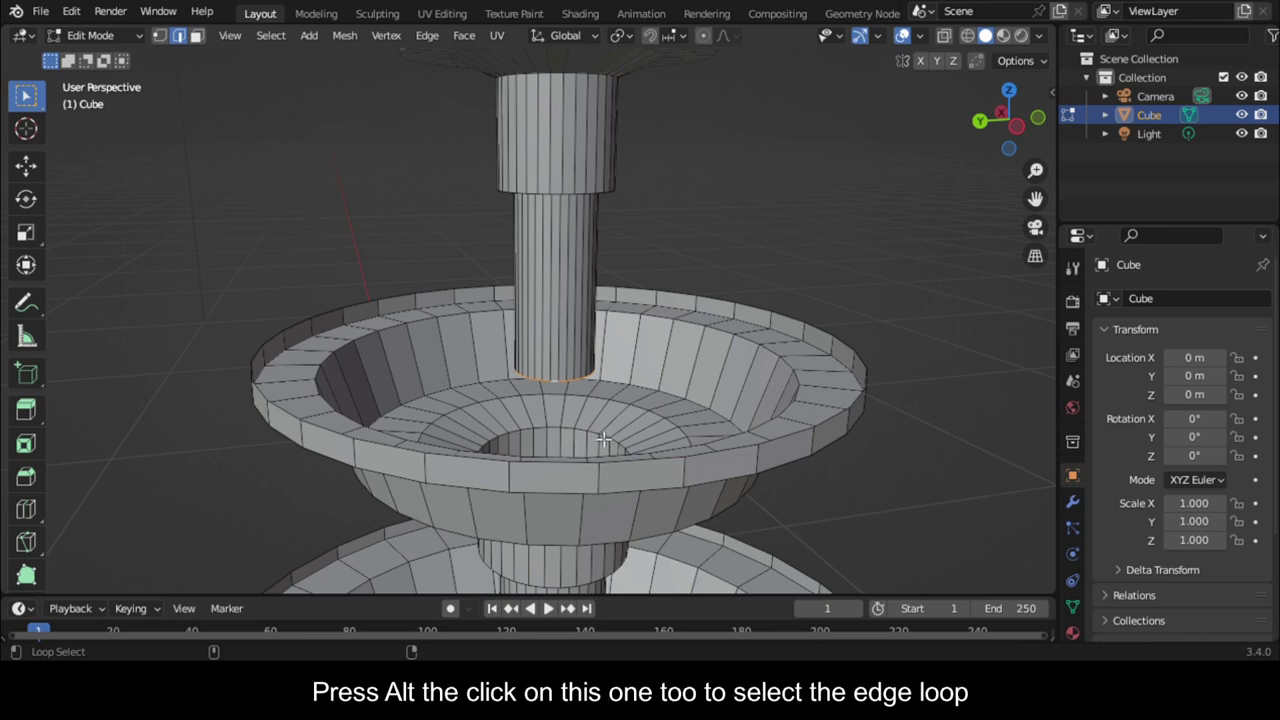
right_click(577, 265)
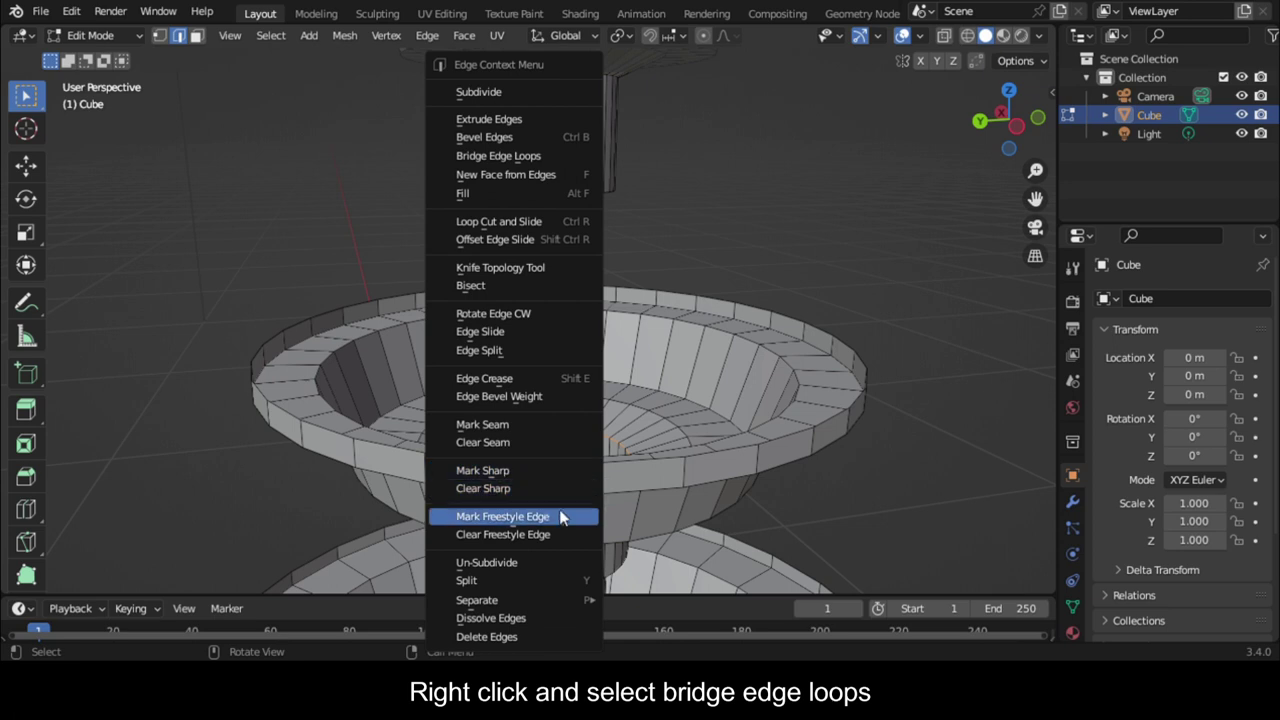
click(518, 155)
Step: Bridge the lower column's bottom loop into the bottom bowl's hole
scroll(721, 247, down, 2)
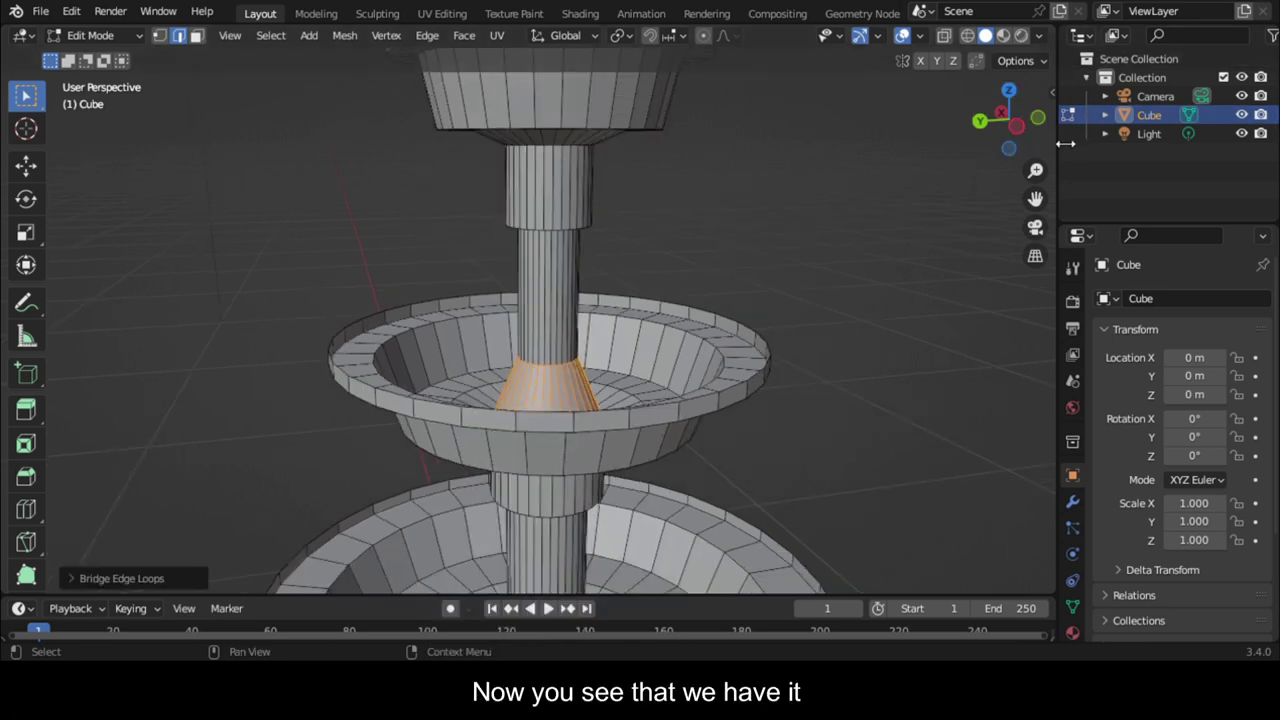
drag(1031, 140, 1000, 150)
scroll(700, 366, up, 2)
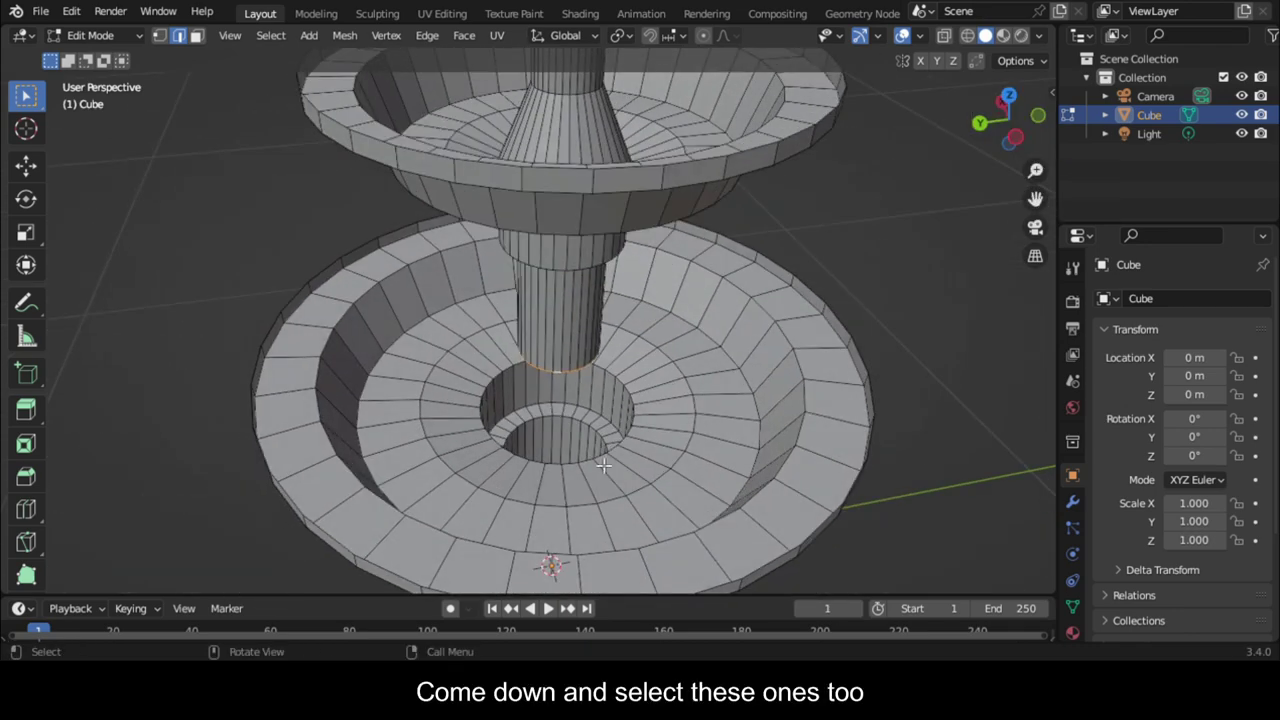
alt+shift+click(597, 463)
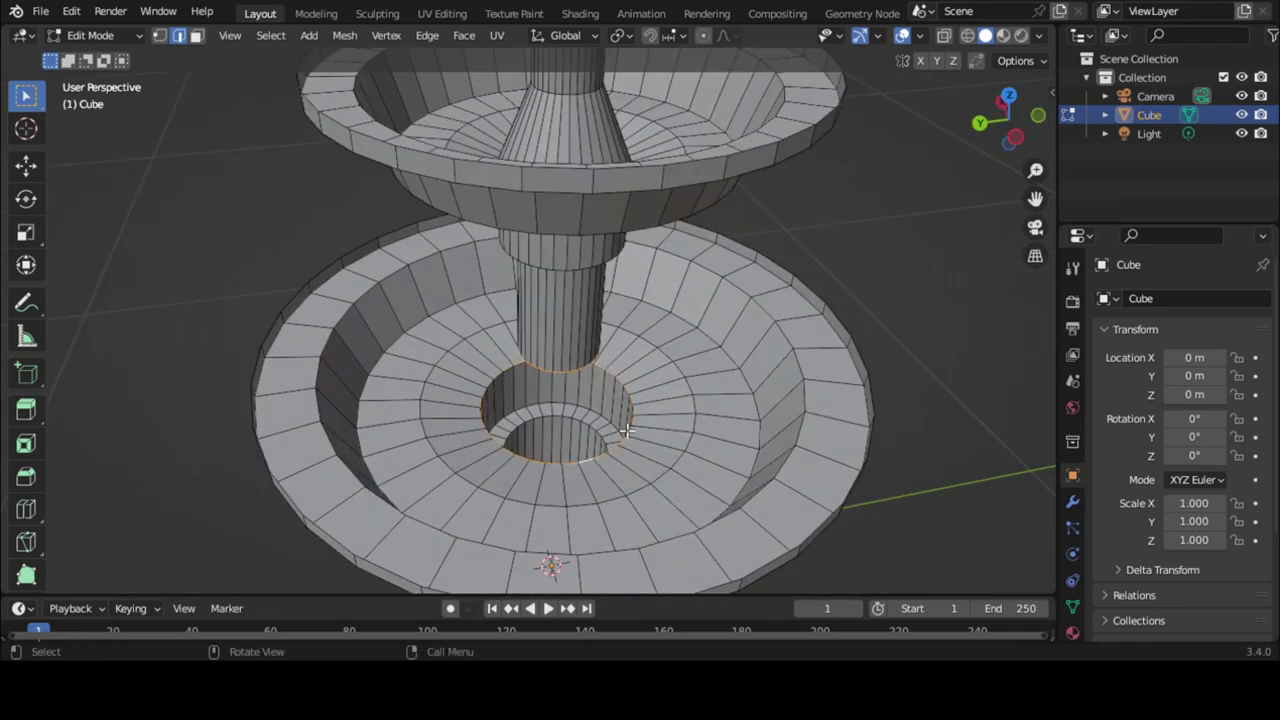
right_click(598, 463)
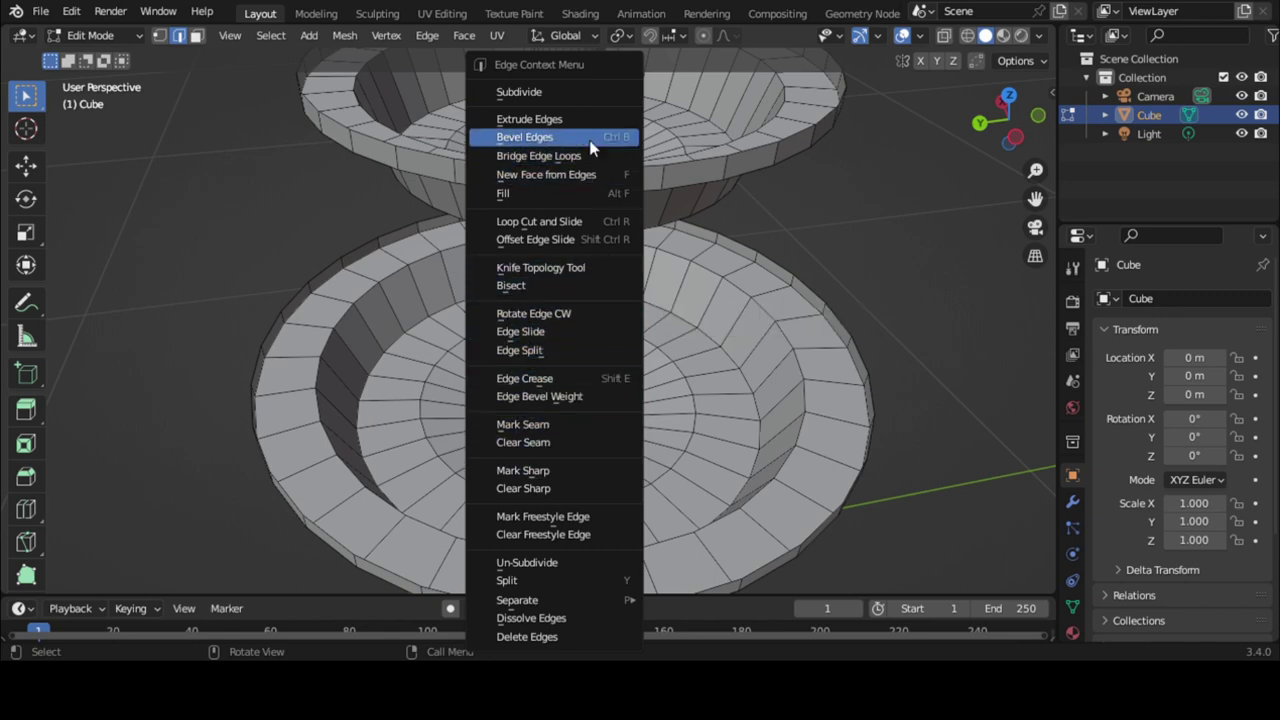
click(538, 156)
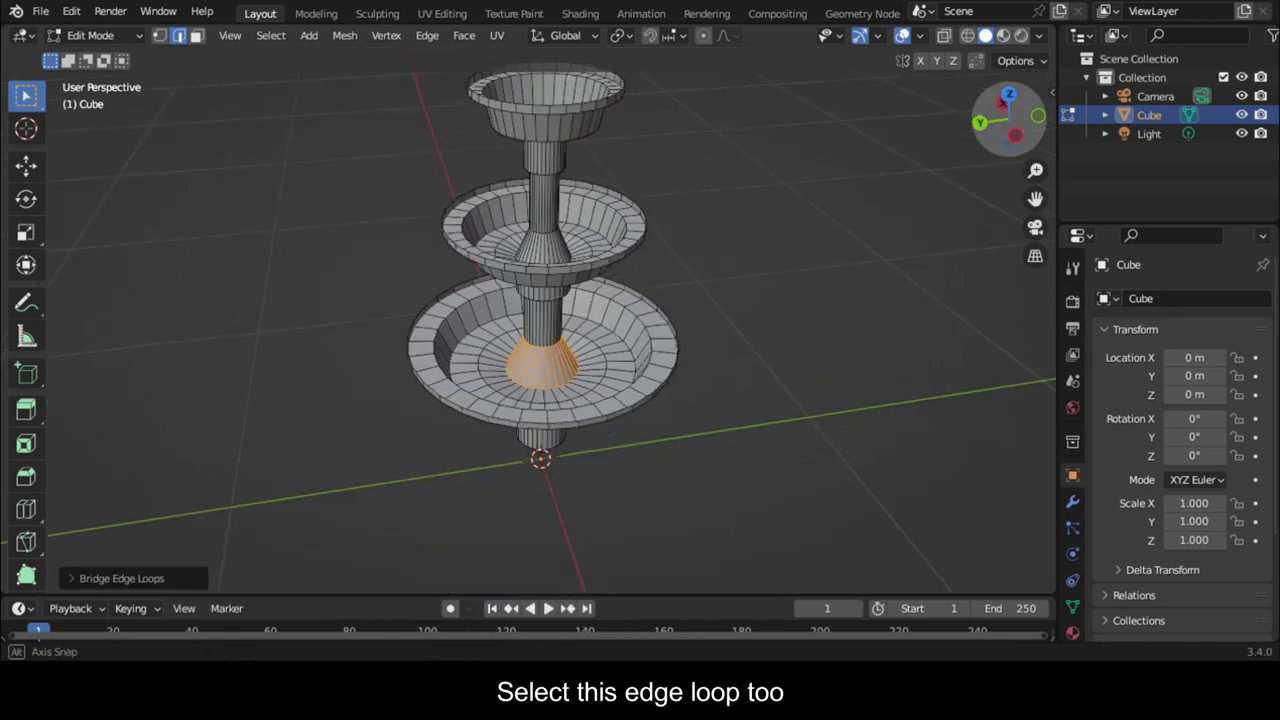
key(ctrl+KP_3)
scroll(762, 436, up, 2)
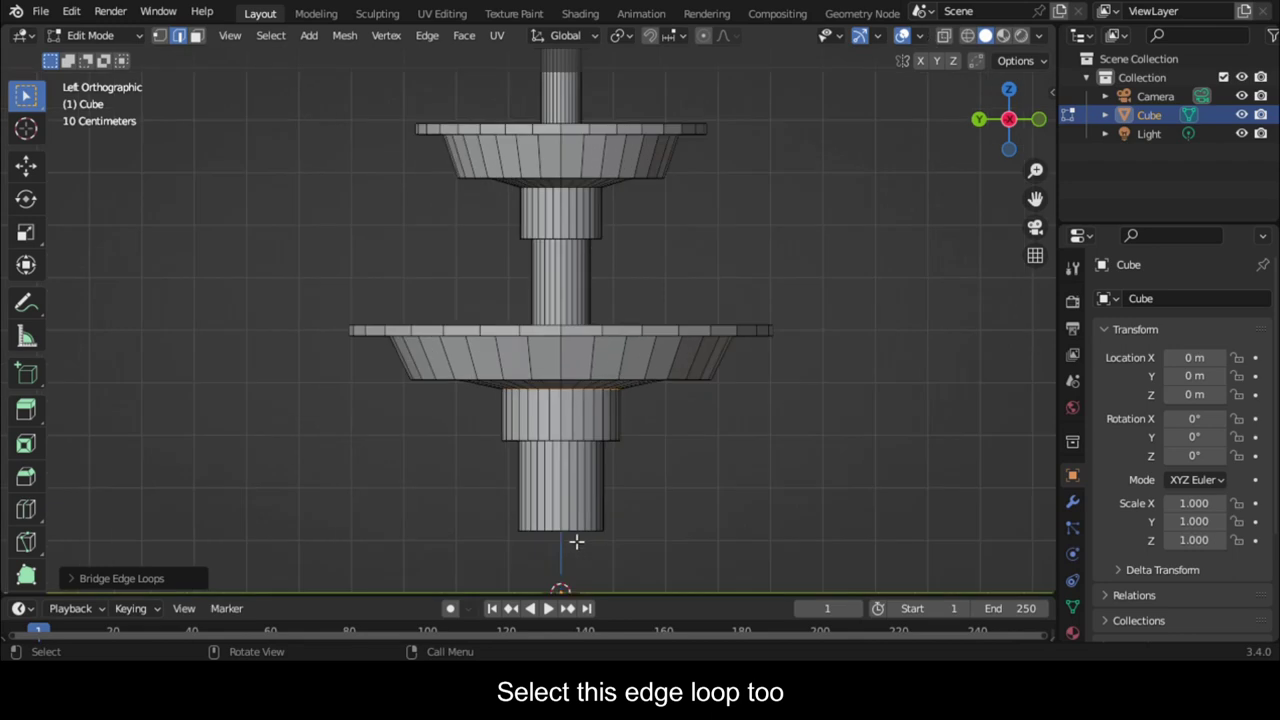
Step: Extrude the column's bottom edge loop straight down and rescale the new loop
alt+shift+click(566, 534)
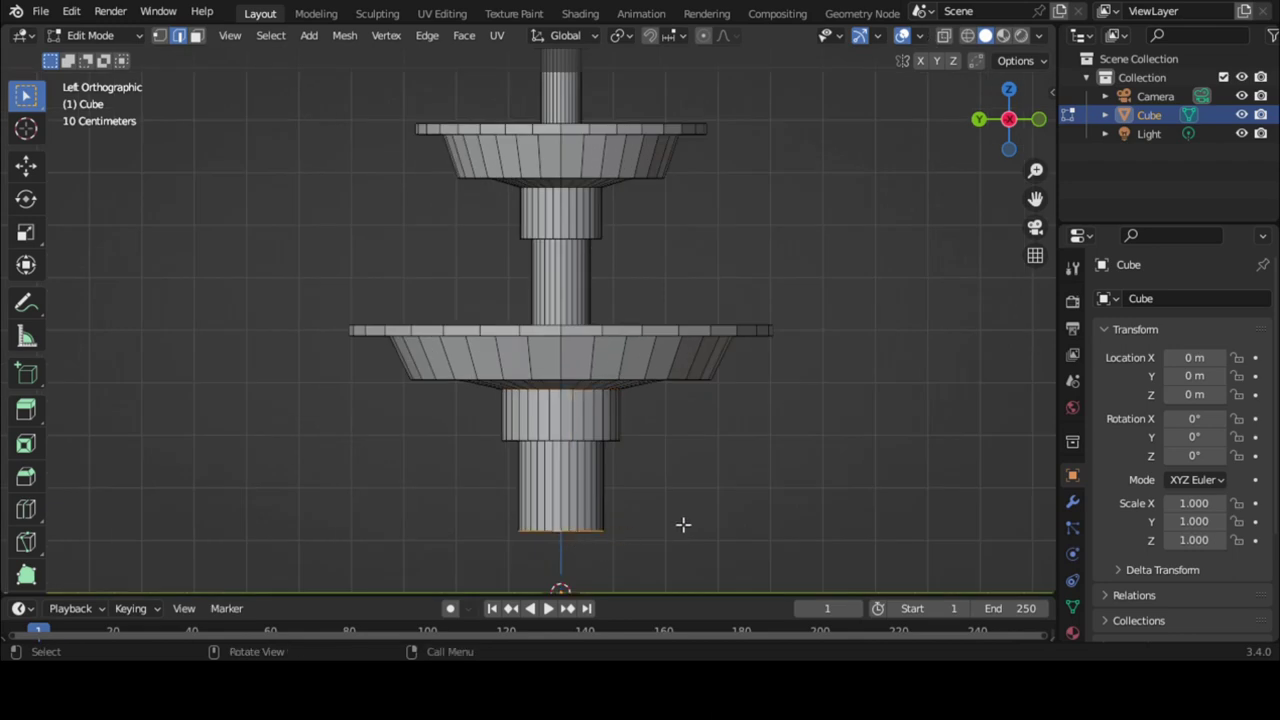
scroll(683, 521, down, 3)
key(e)
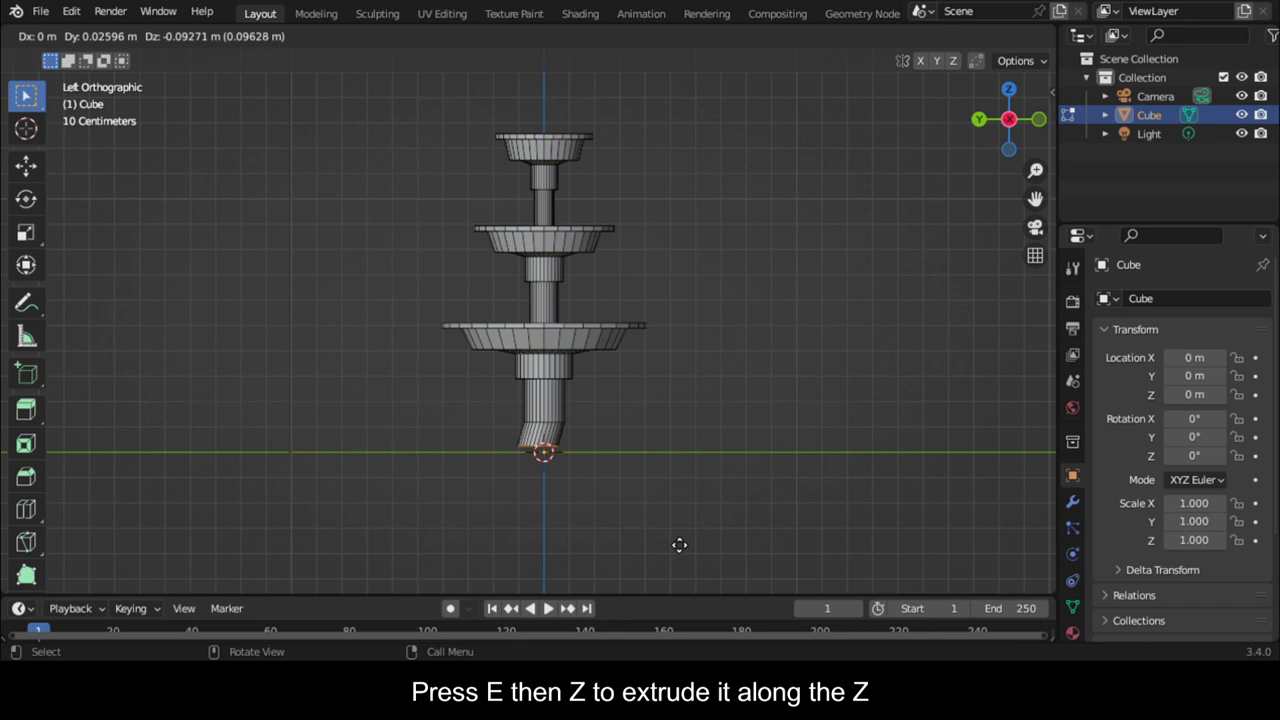
key(z)
click(684, 545)
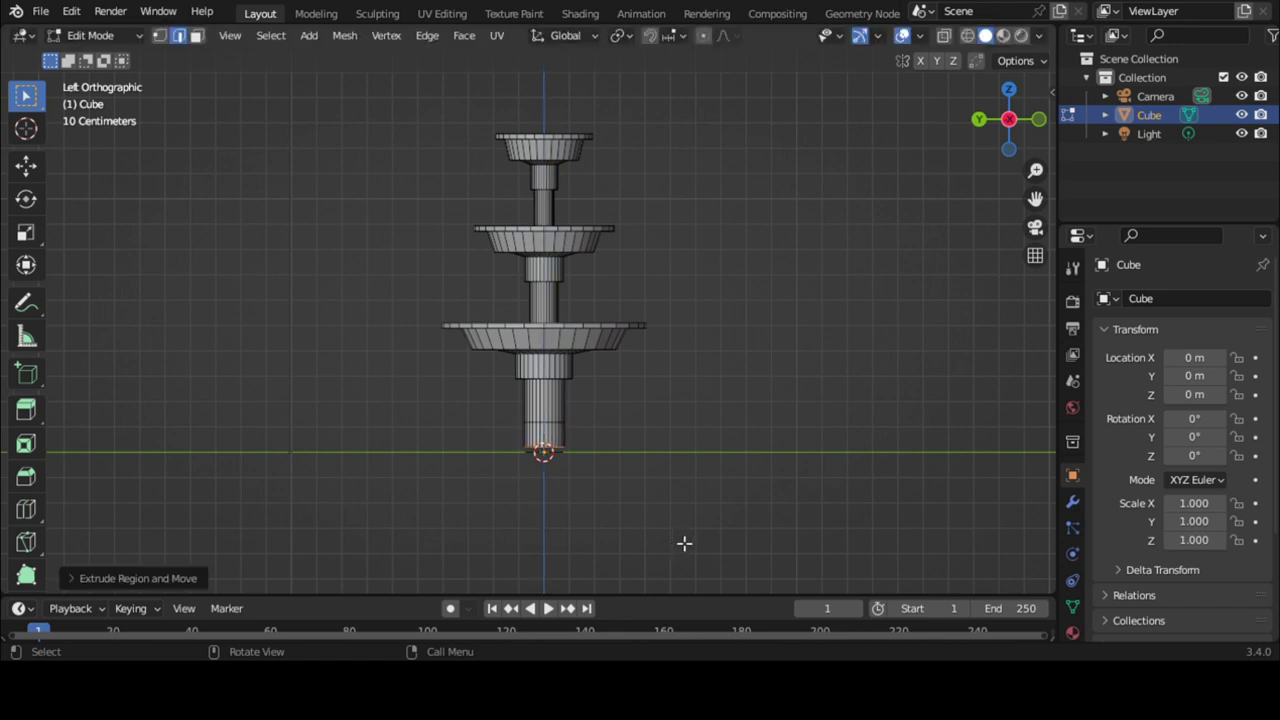
key(s)
click(698, 530)
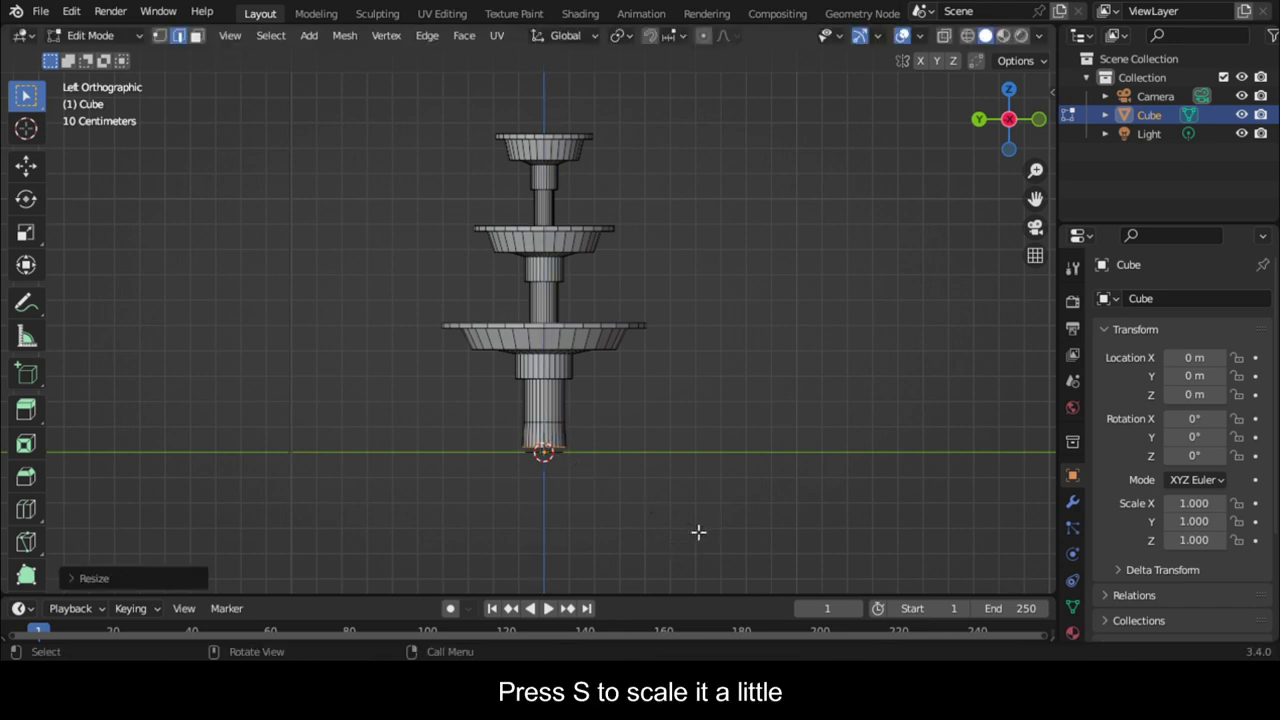
Step: Widen the bottom loop outward into a broad, flat basin floor ring
key(g)
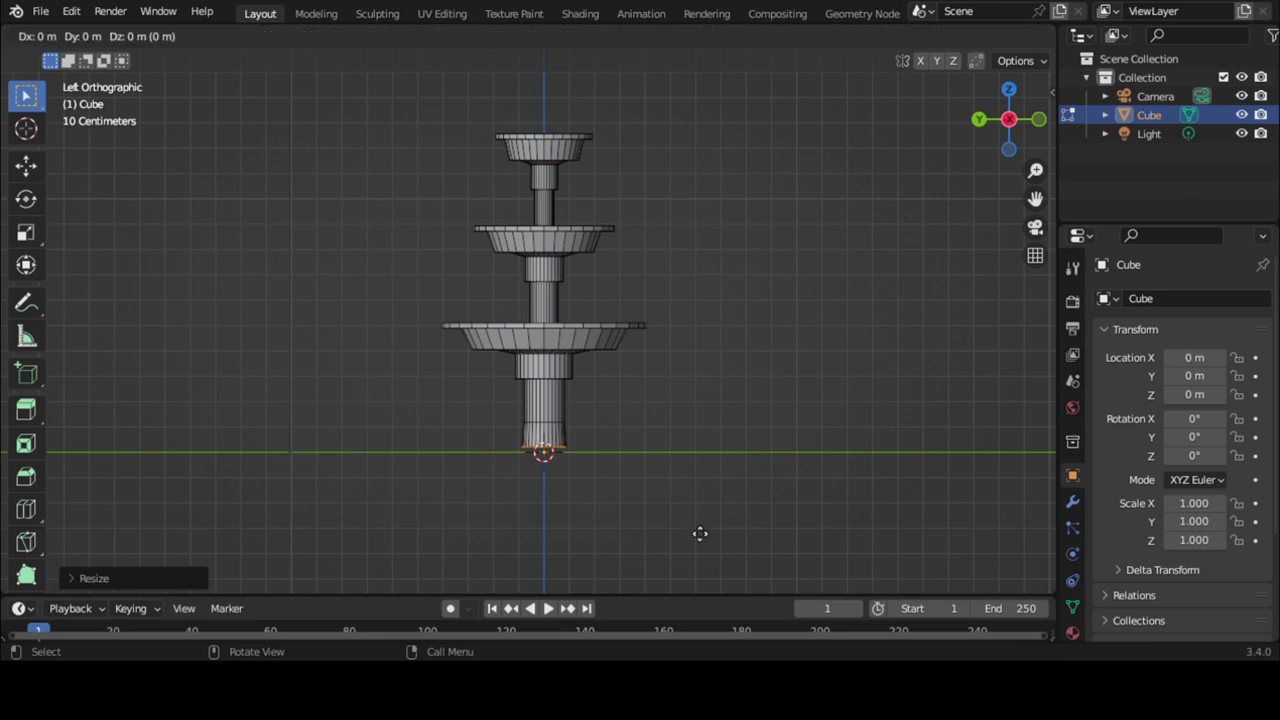
key(s)
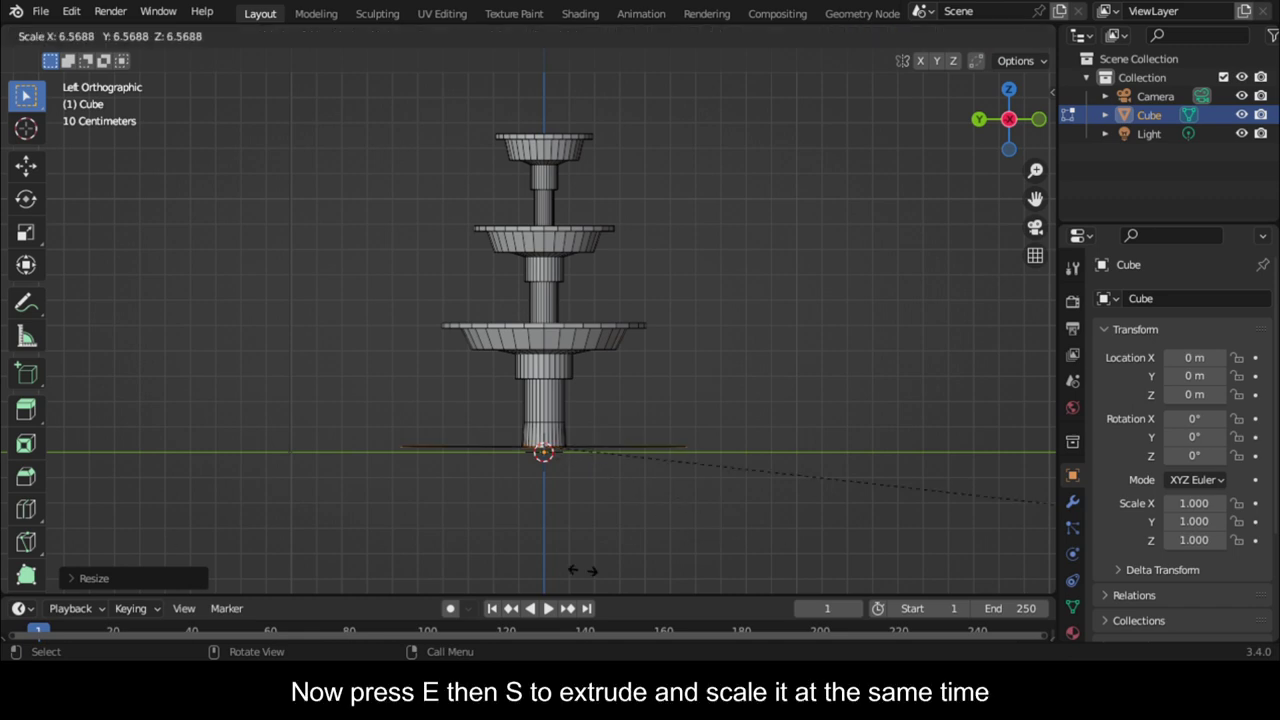
click(447, 571)
scroll(586, 297, up, 2)
scroll(586, 297, down, 1)
key(s)
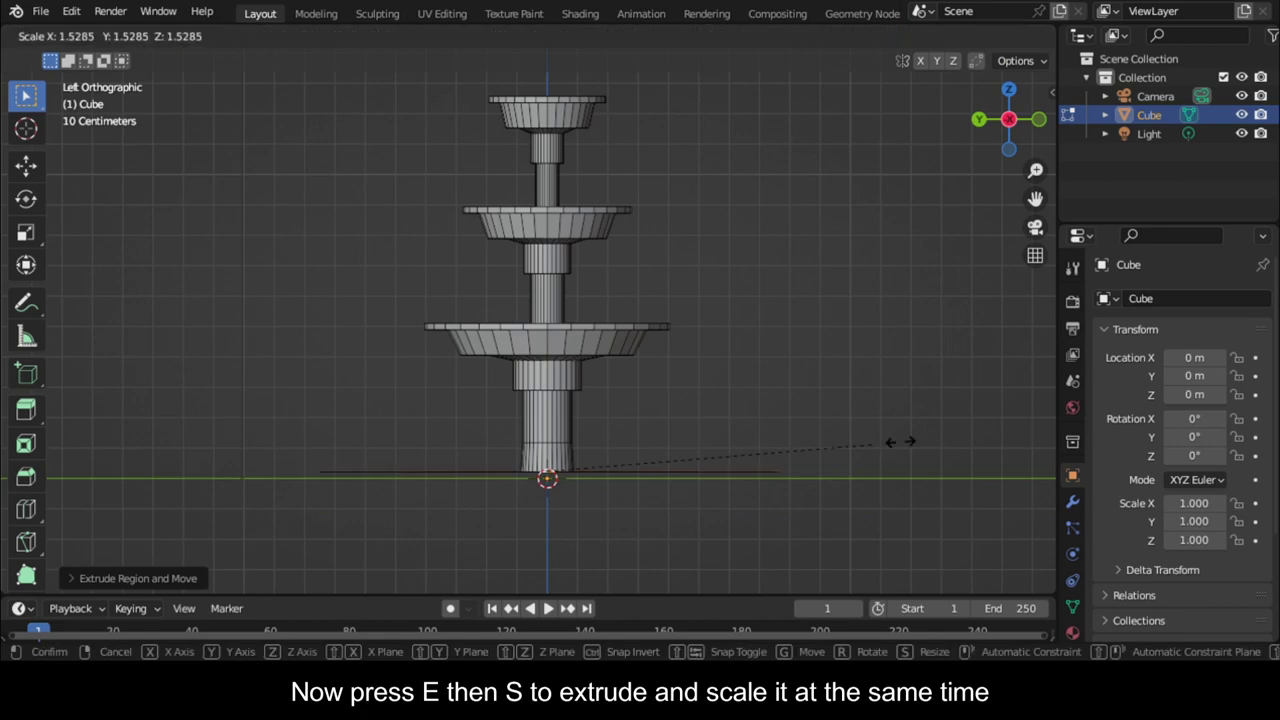
click(843, 443)
Step: Extrude the outer floor ring upward into the basin wall, slightly enlarging its top
drag(1008, 120, 998, 148)
key(e)
key(z)
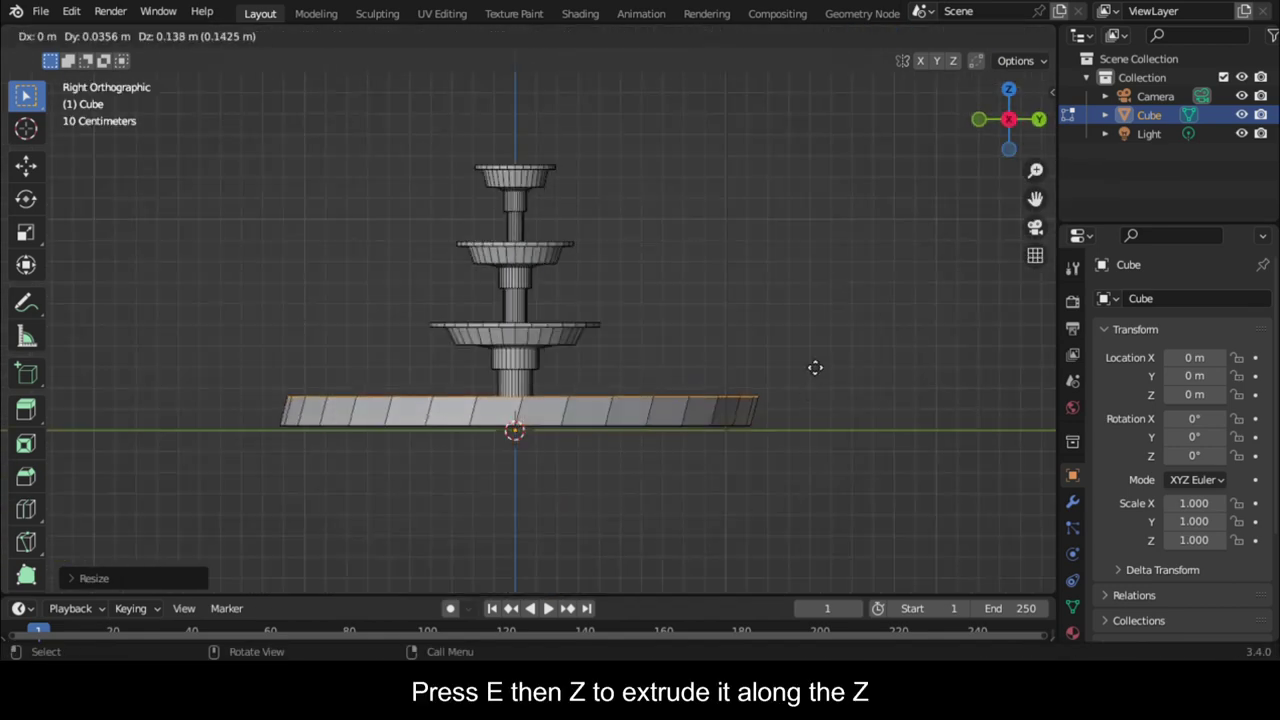
click(817, 355)
drag(1010, 120, 901, 279)
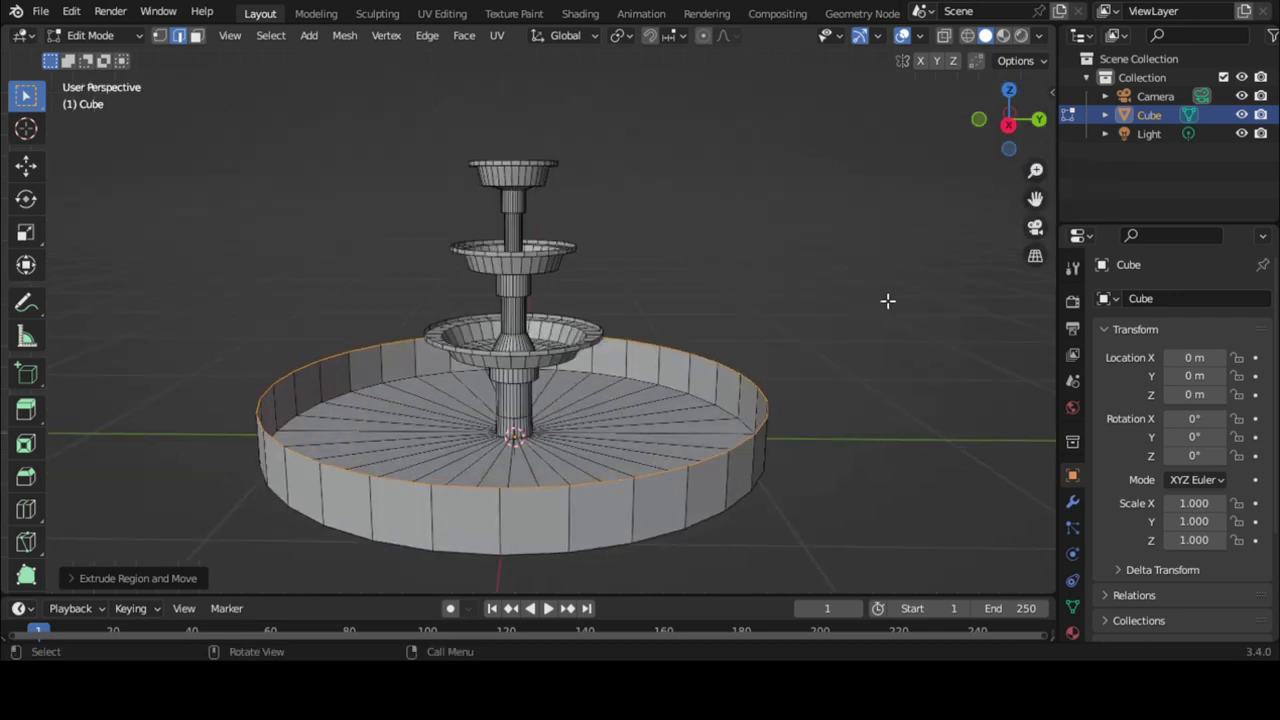
key(s)
click(731, 540)
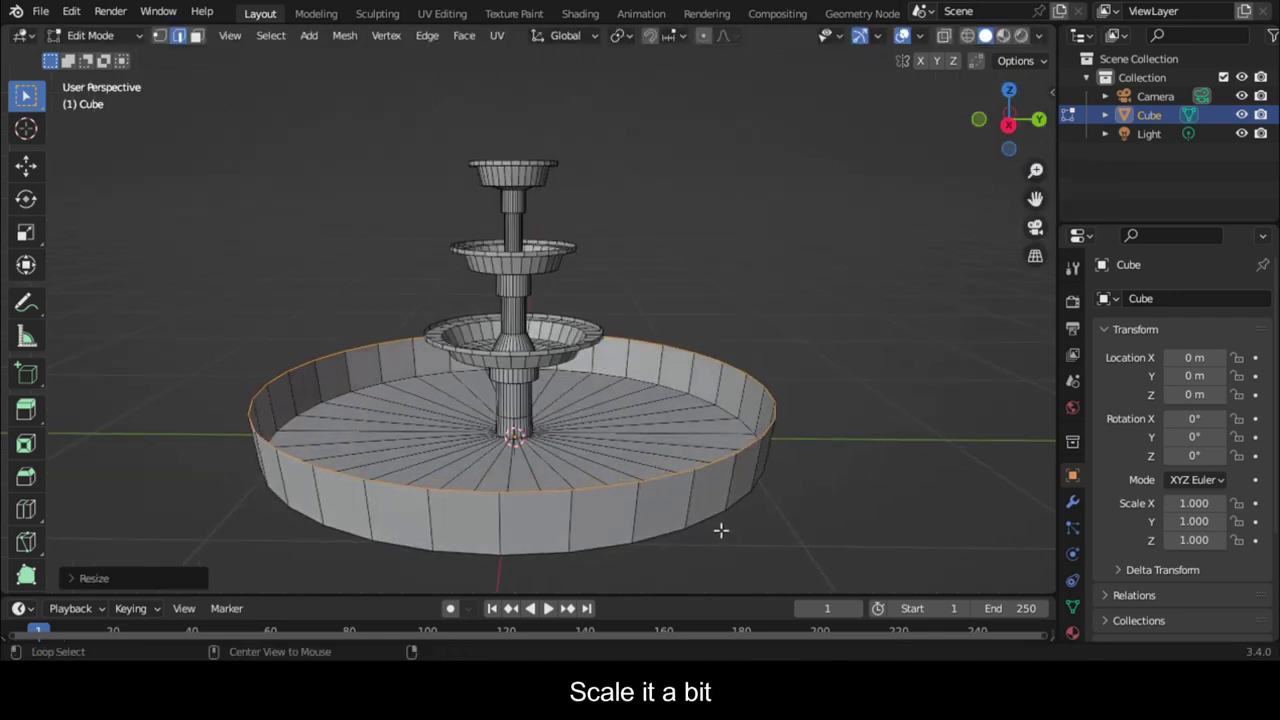
Step: Lower the wall's top ring, then extrude it up again for a taller wall
click(1008, 122)
key(g)
key(z)
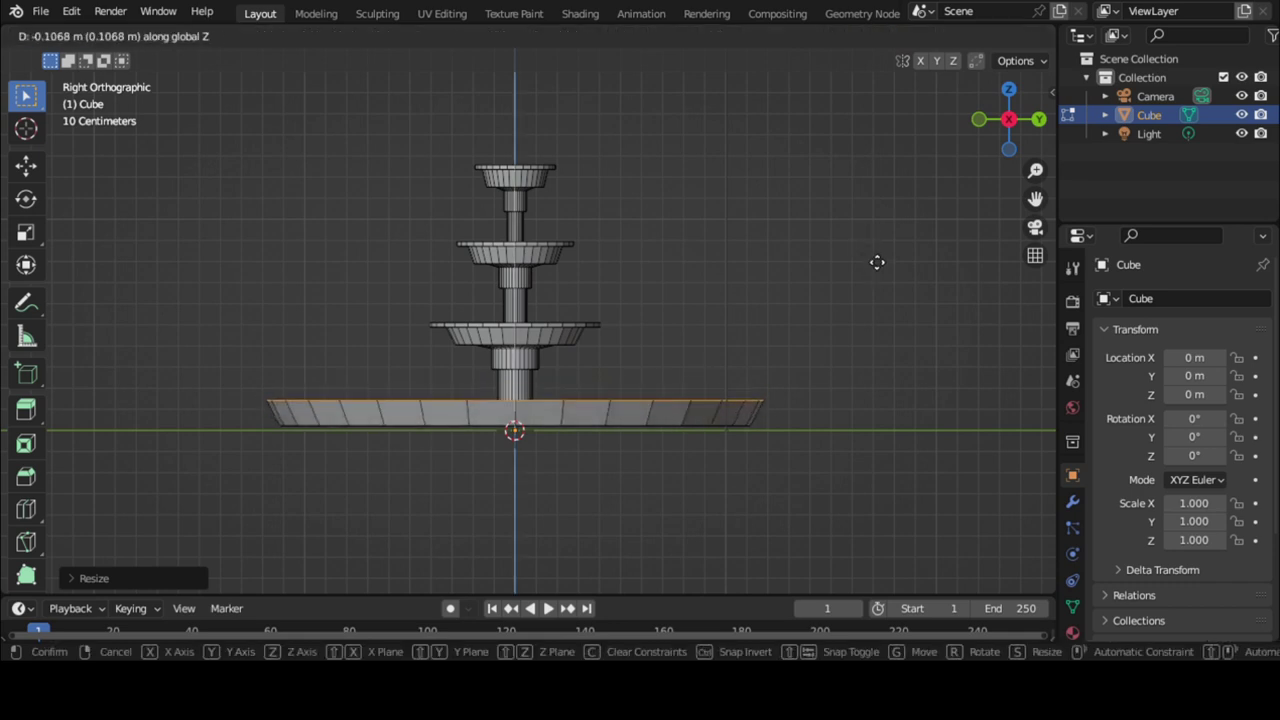
click(876, 260)
key(e)
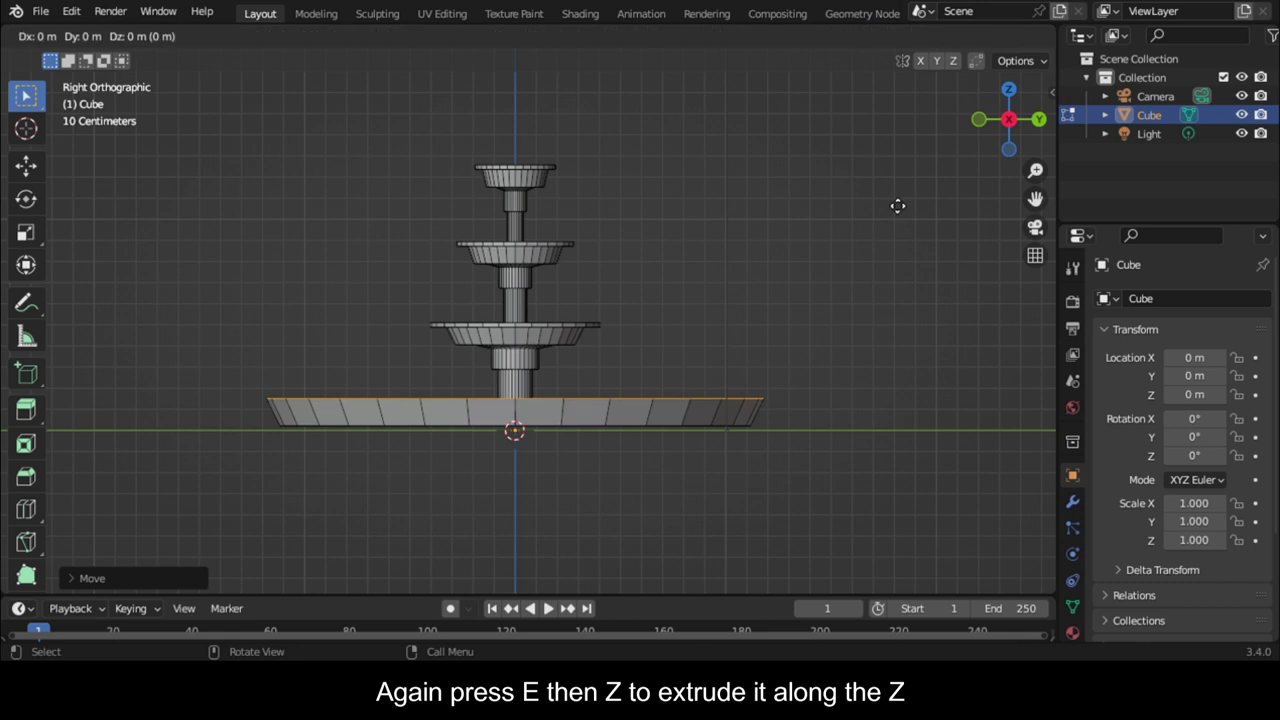
key(z)
key(z)
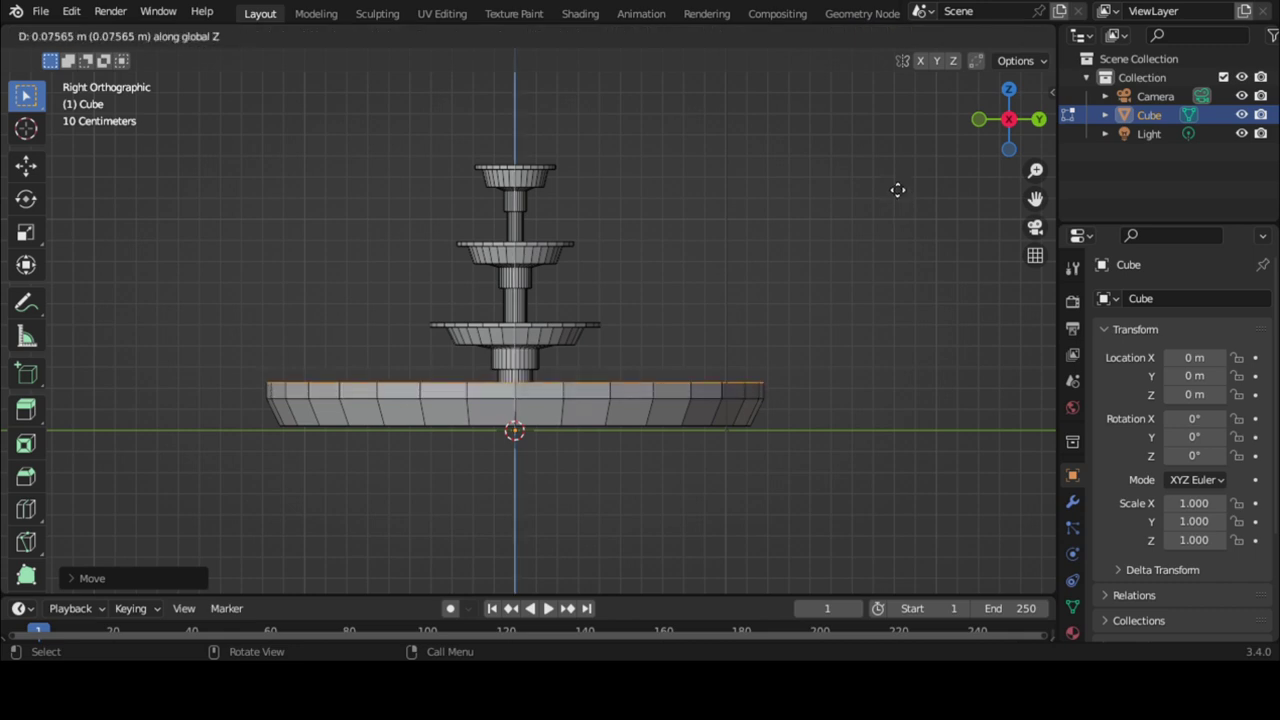
click(896, 193)
Step: Extrude and scale the wall's top ring to form the turned basin rim
key(e)
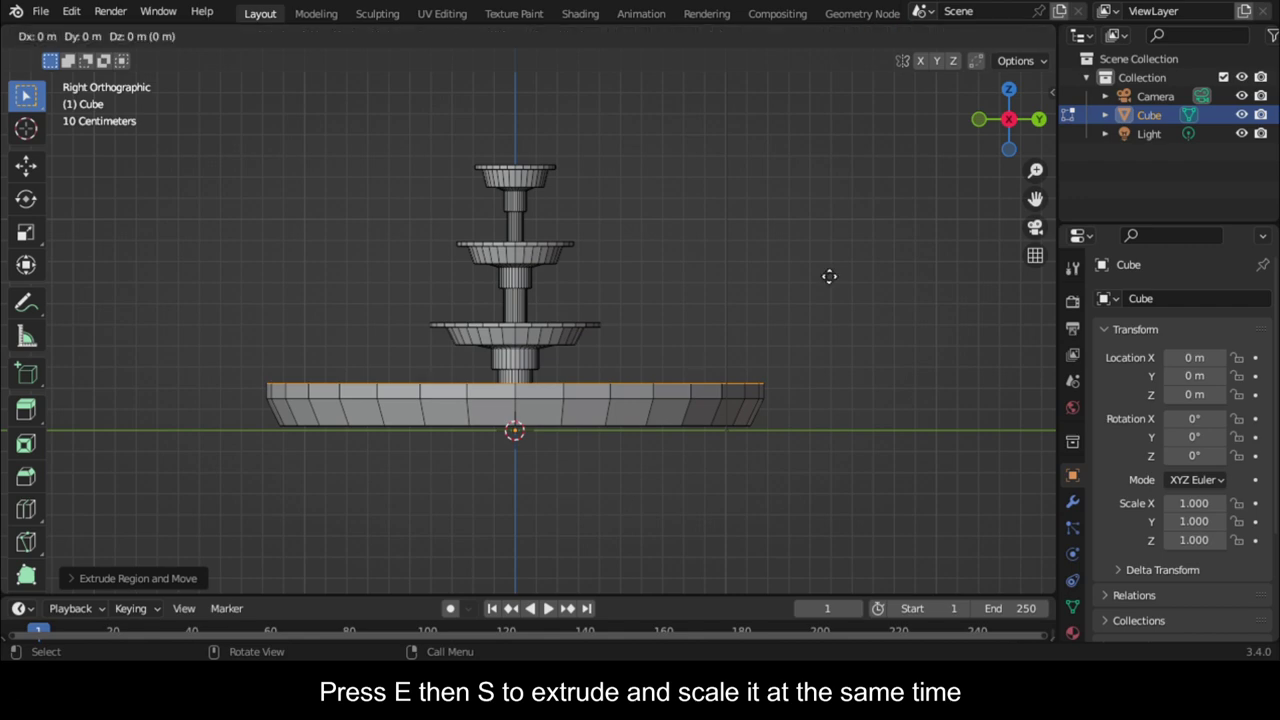
key(s)
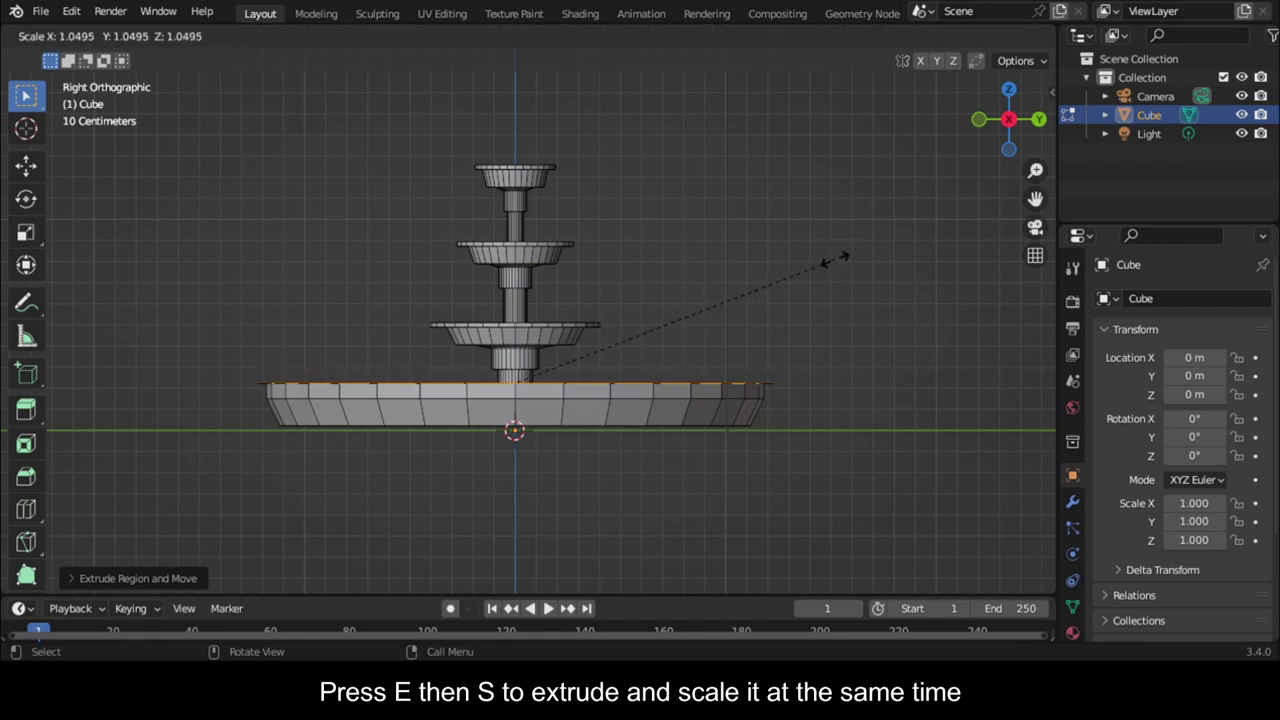
click(835, 258)
drag(991, 137, 790, 436)
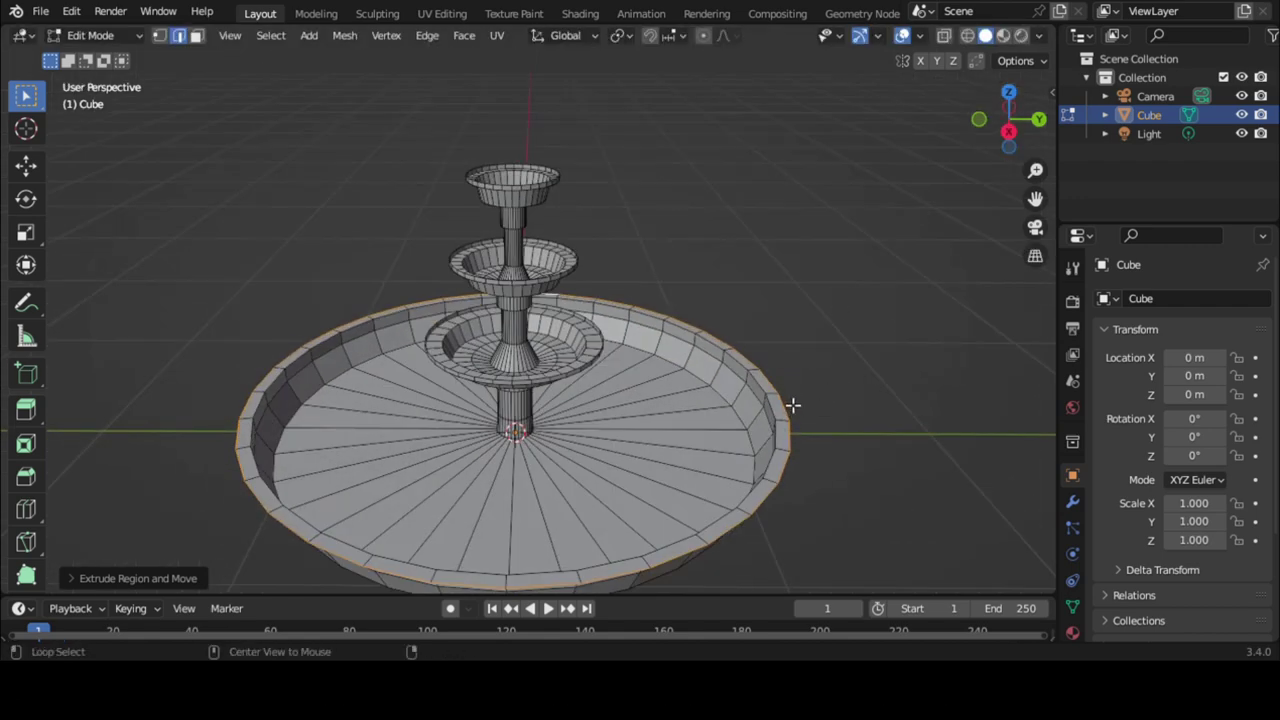
Step: Bevel the basin's inner top rim loop on edges, 0.0403 m wide with 2 segments
alt+click(778, 414)
key(ctrl)
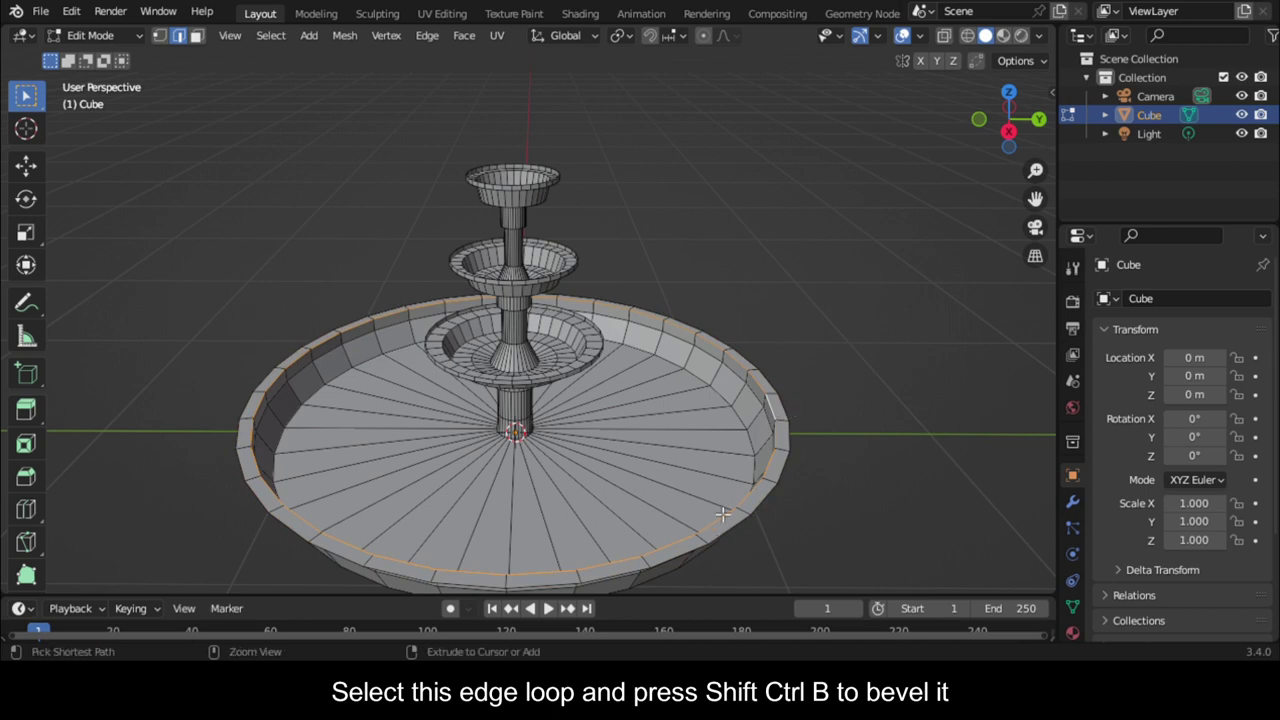
key(ctrl+shift+b)
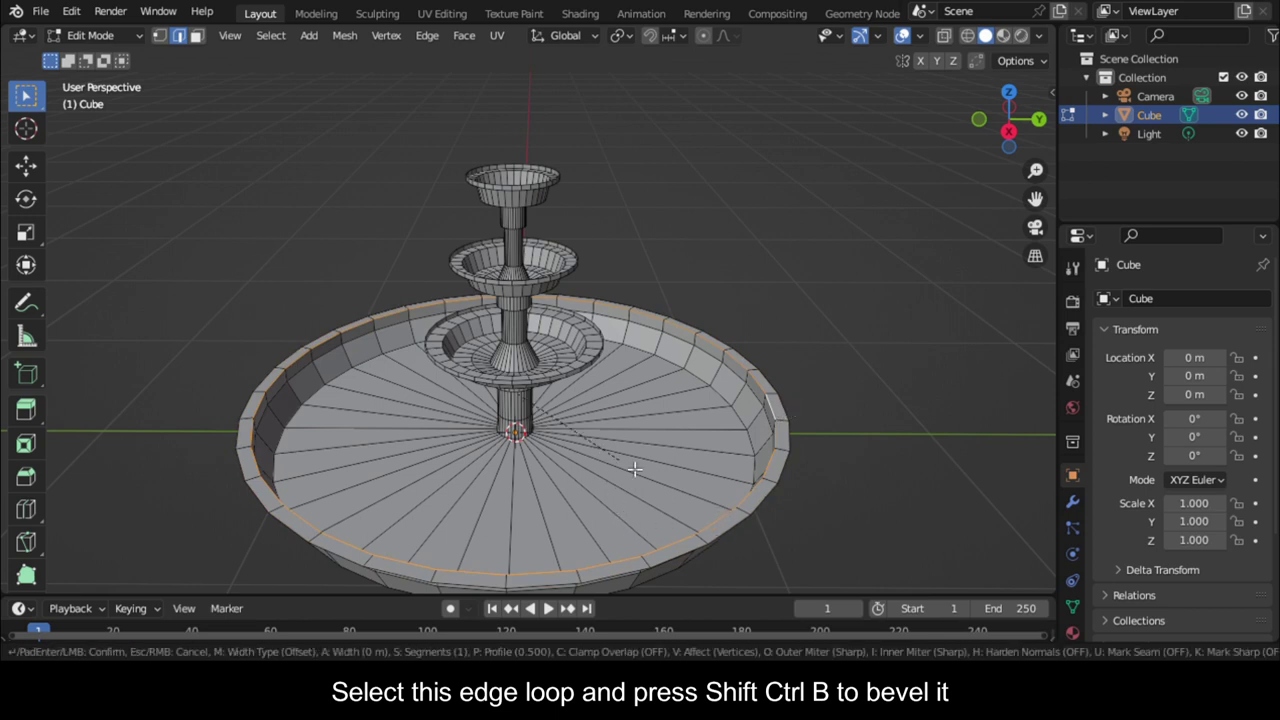
click(664, 468)
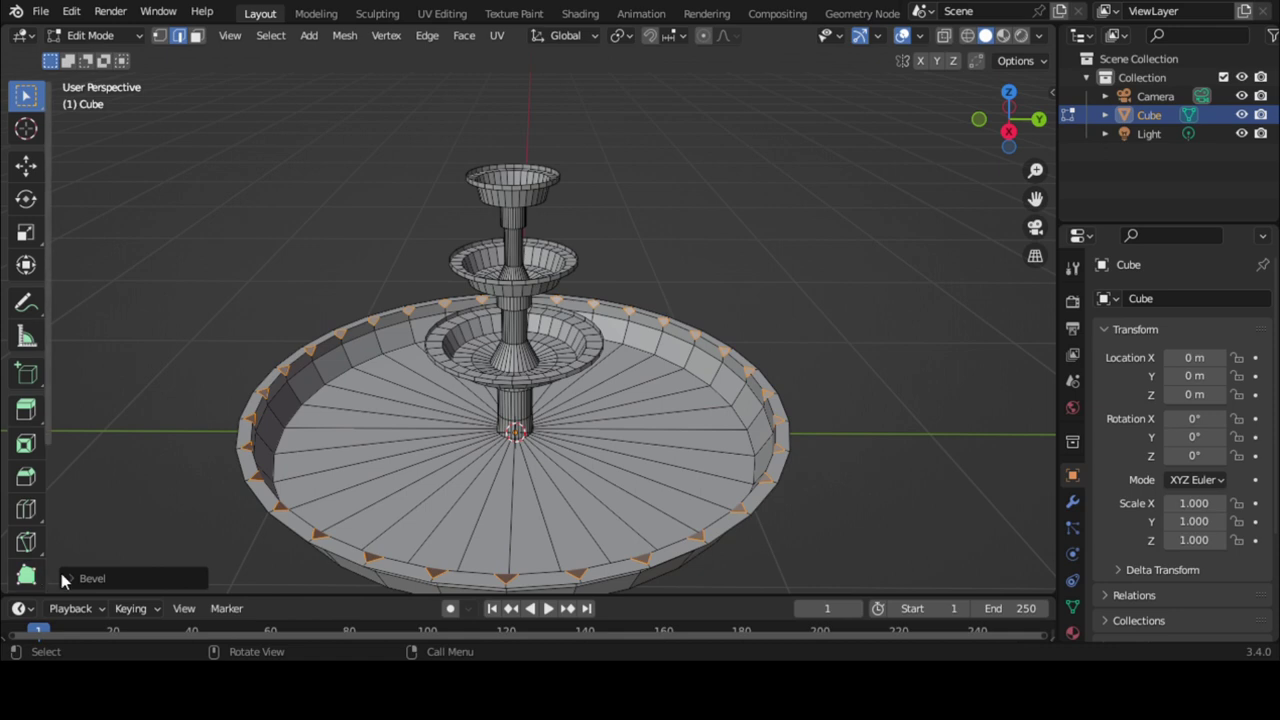
click(63, 578)
click(265, 240)
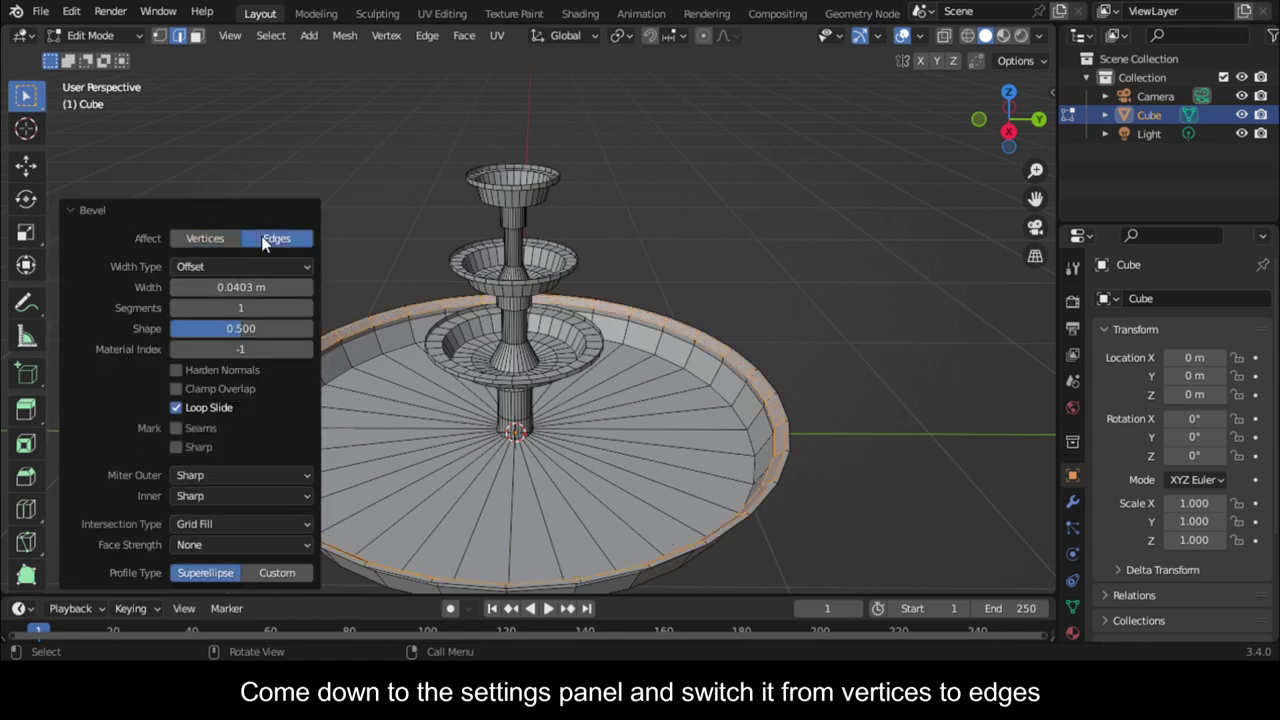
drag(1040, 202, 1137, 138)
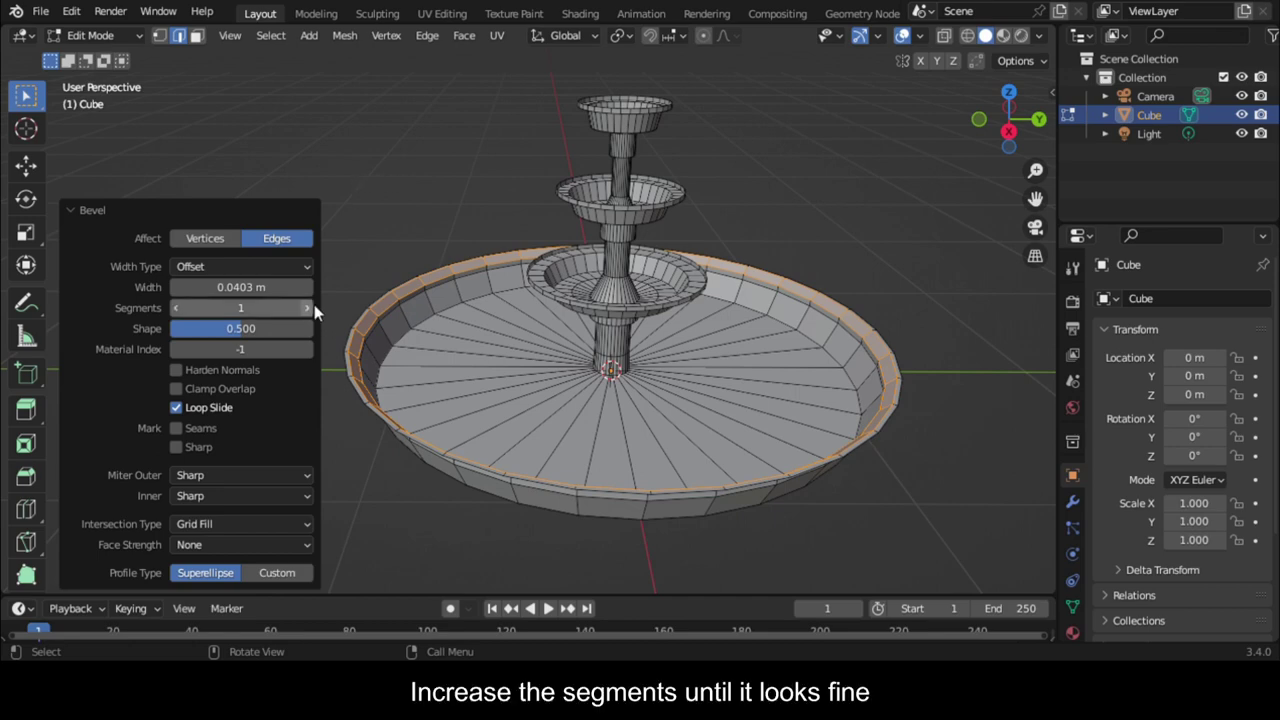
click(307, 308)
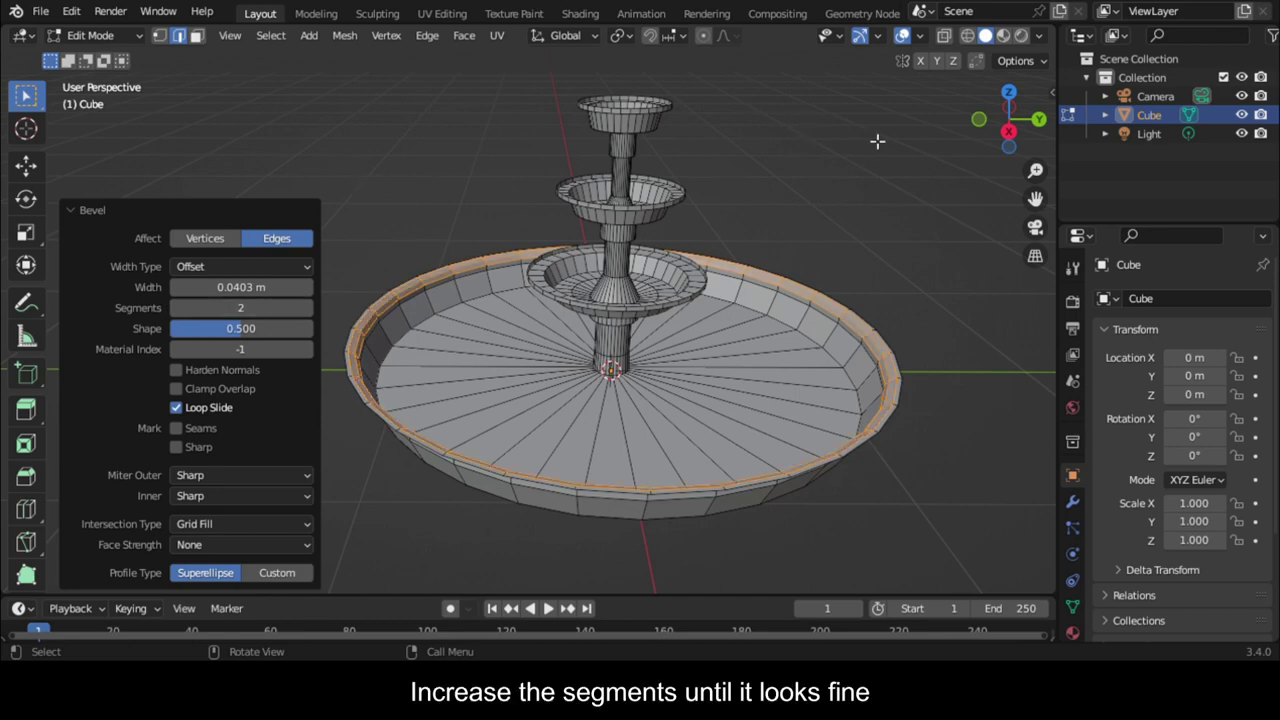
drag(1010, 135, 1012, 230)
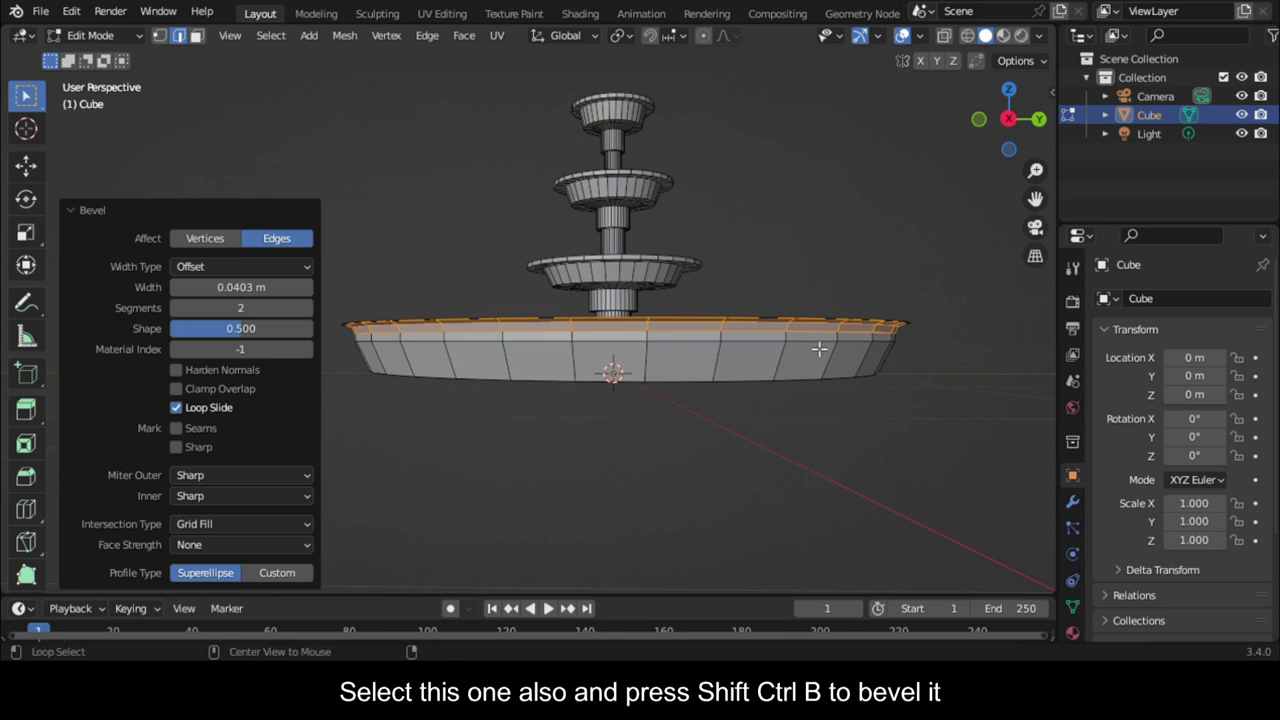
Step: Bevel a loop on the basin's outer wall on edges, 0.0628 m wide with 4 segments
alt+click(818, 348)
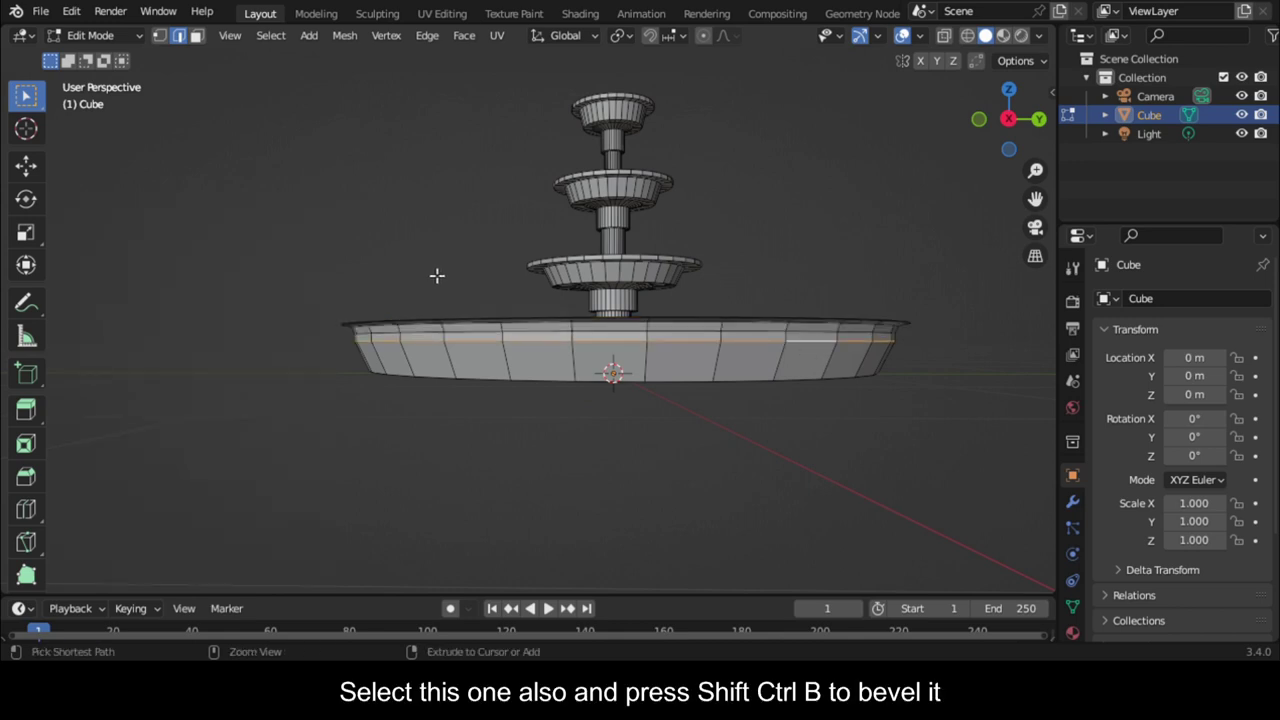
key(shift+ctrl+b)
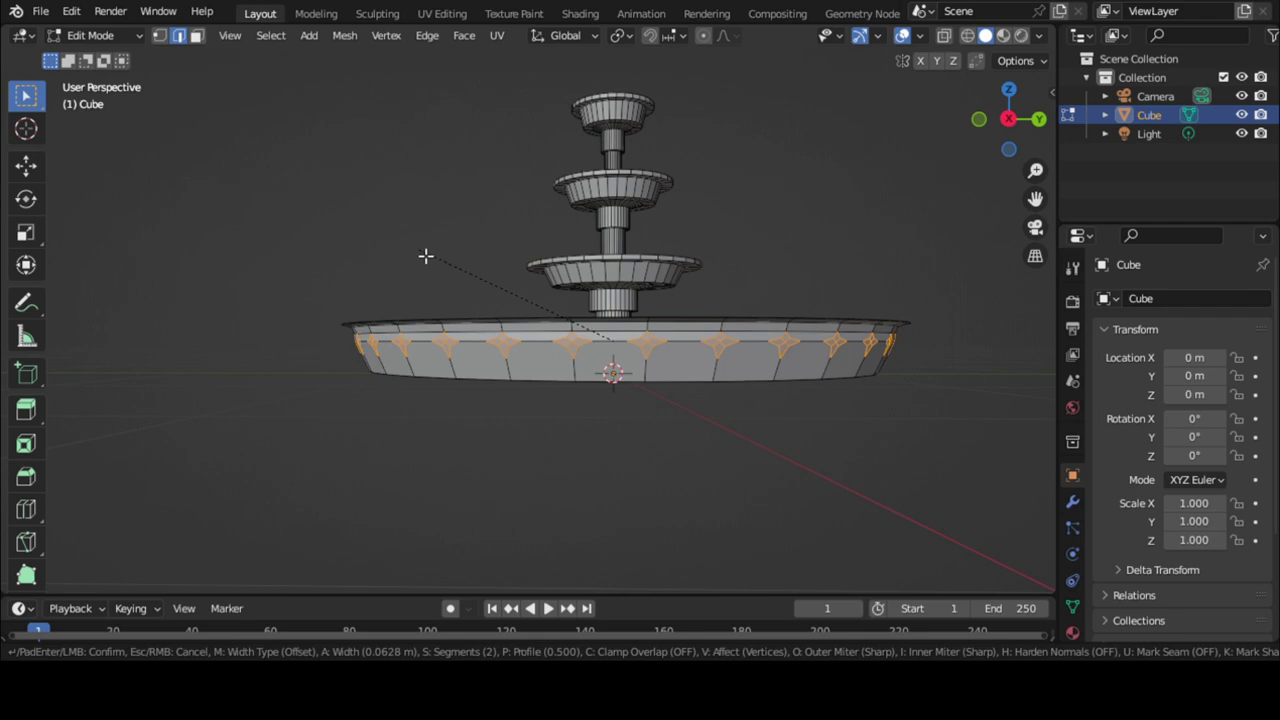
click(426, 257)
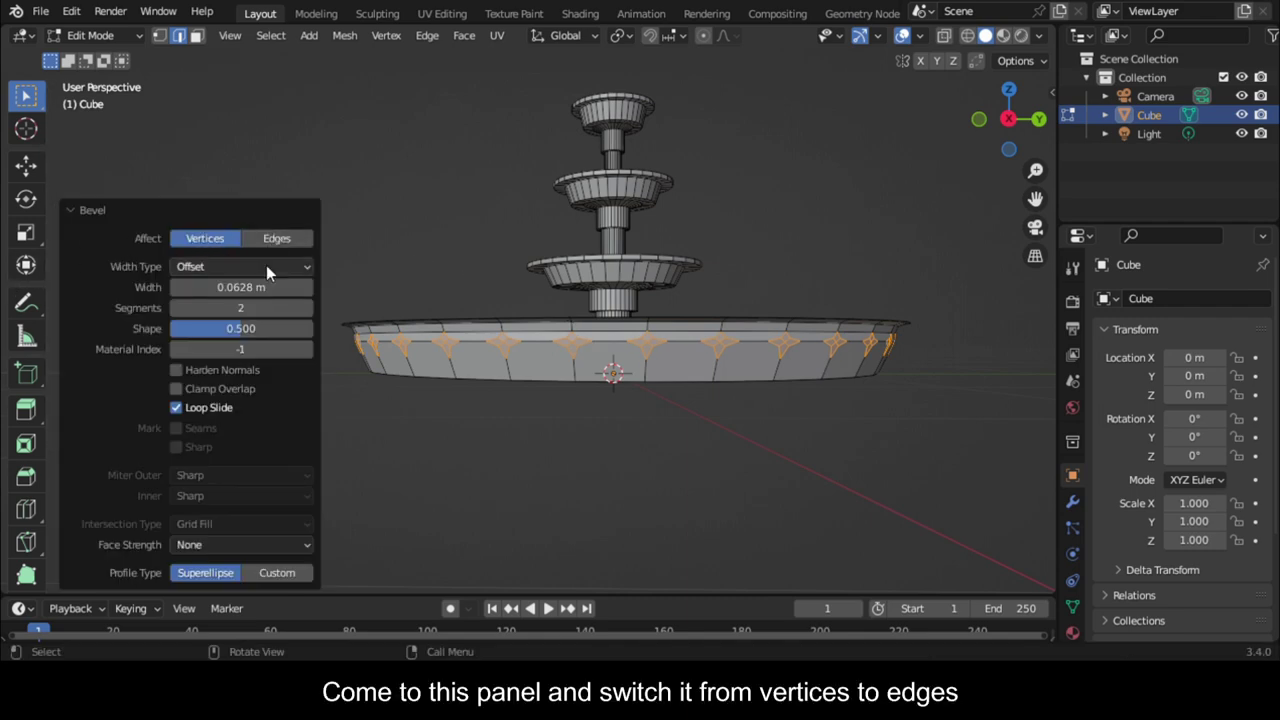
click(278, 242)
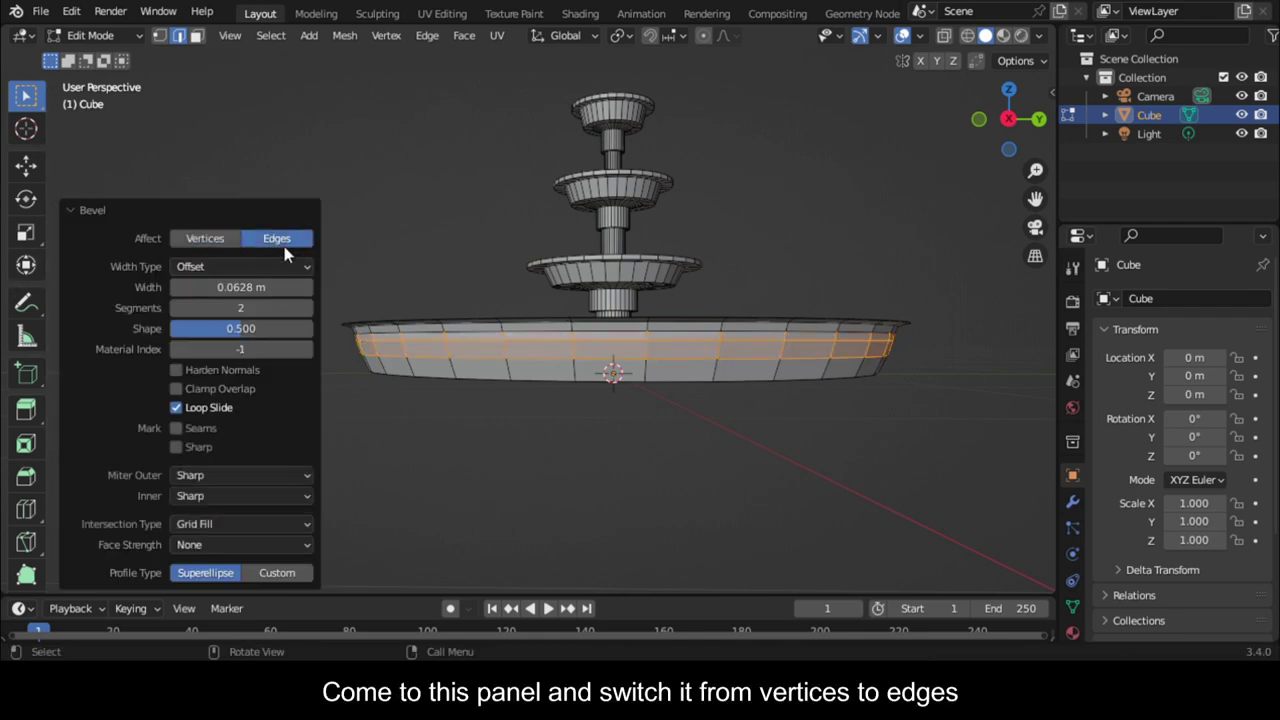
click(306, 308)
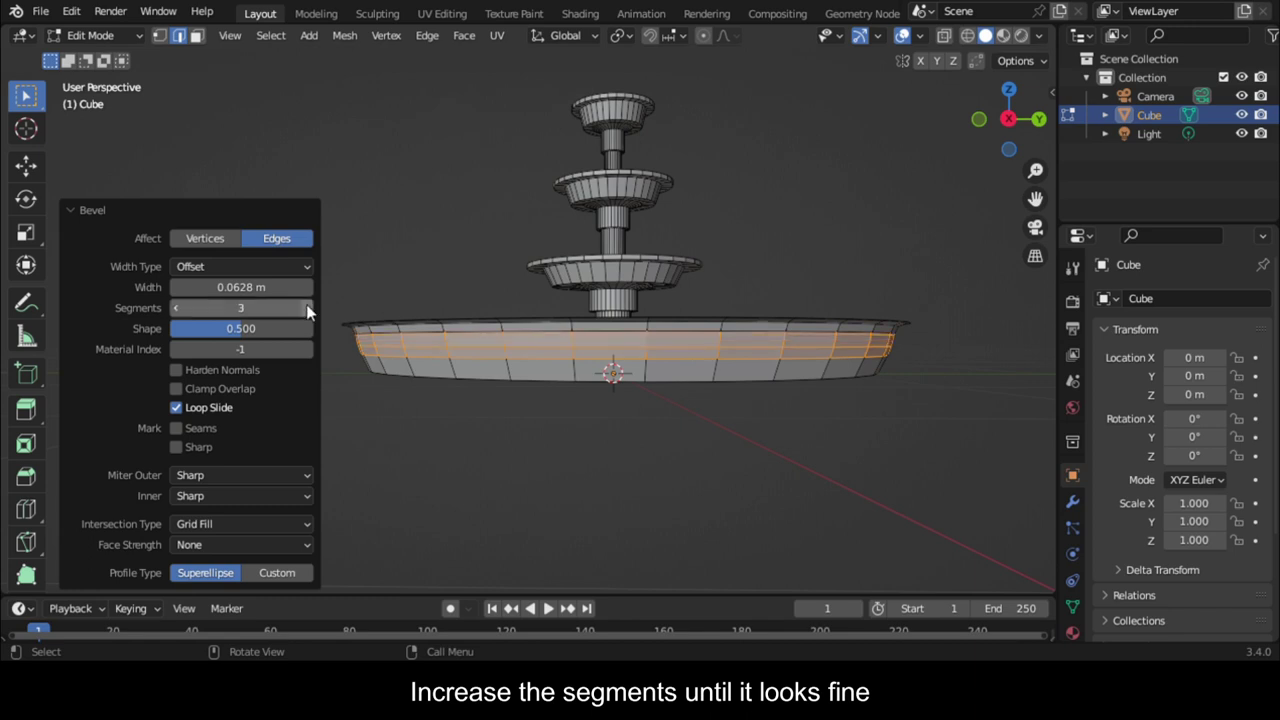
alt+click(788, 388)
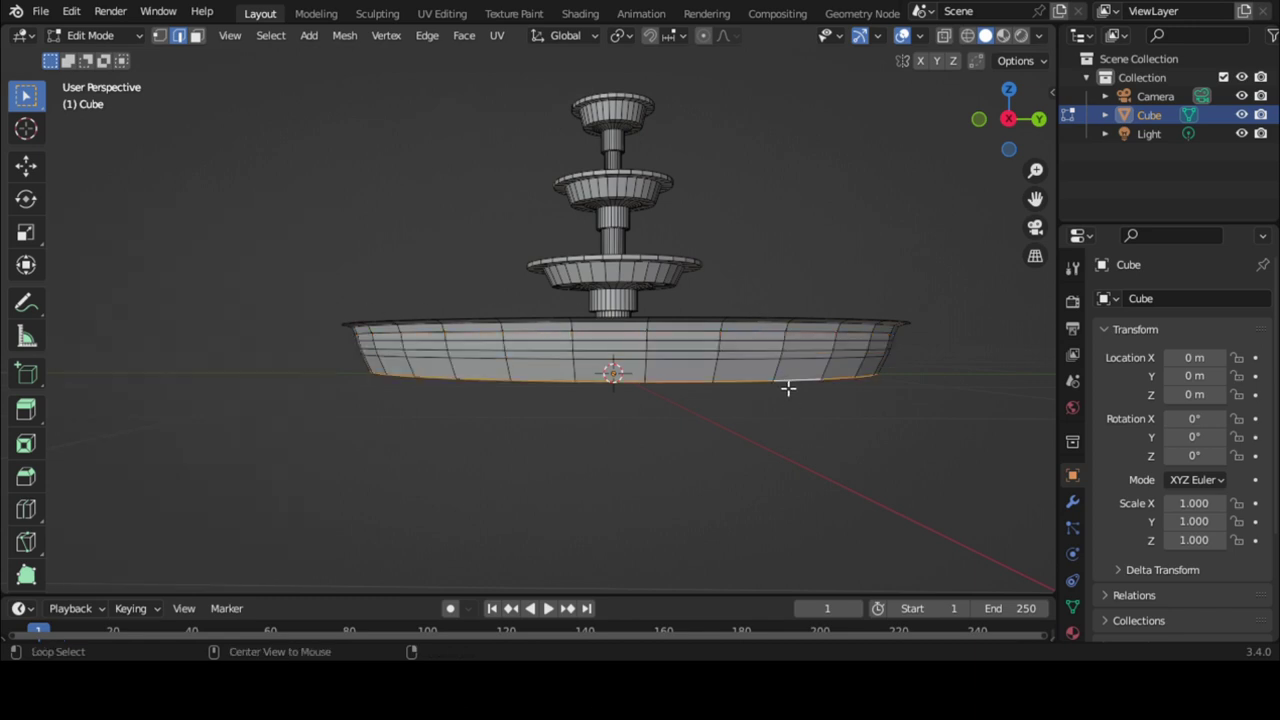
drag(987, 129, 957, 186)
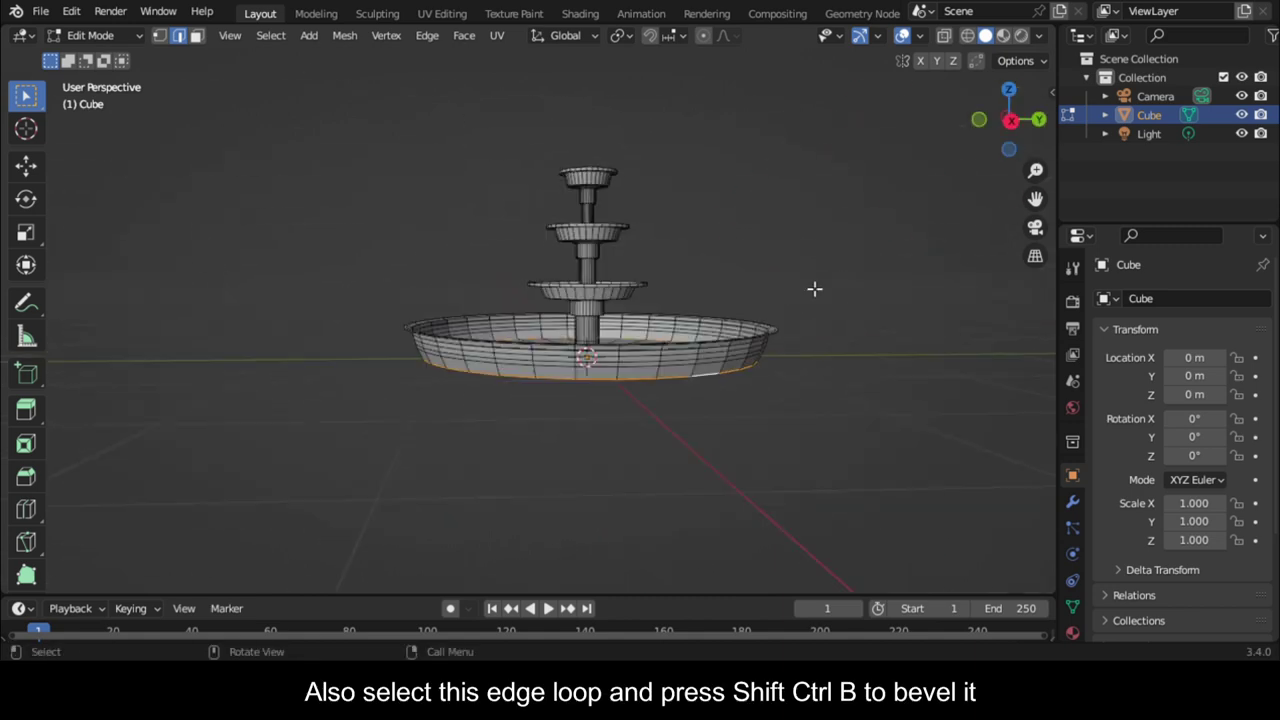
Step: Bevel the basin's bottom rim loop with Affect set to Edges
key(shift+ctrl+b)
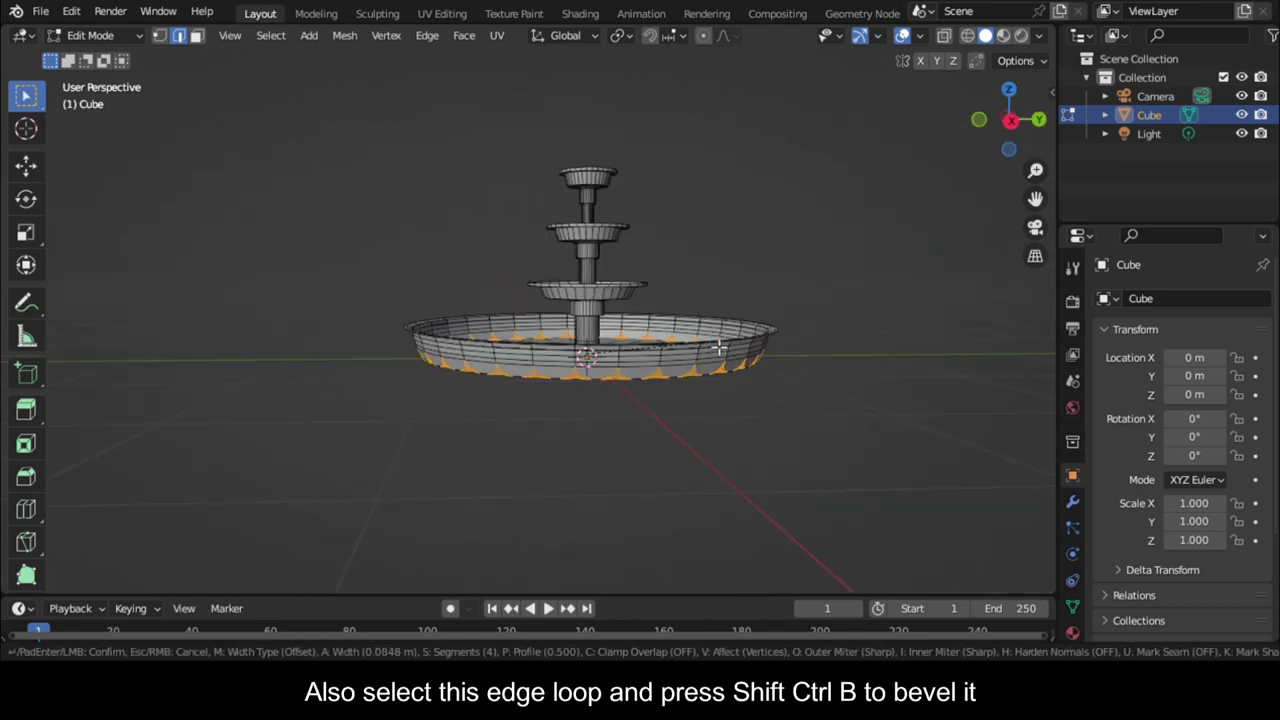
click(715, 350)
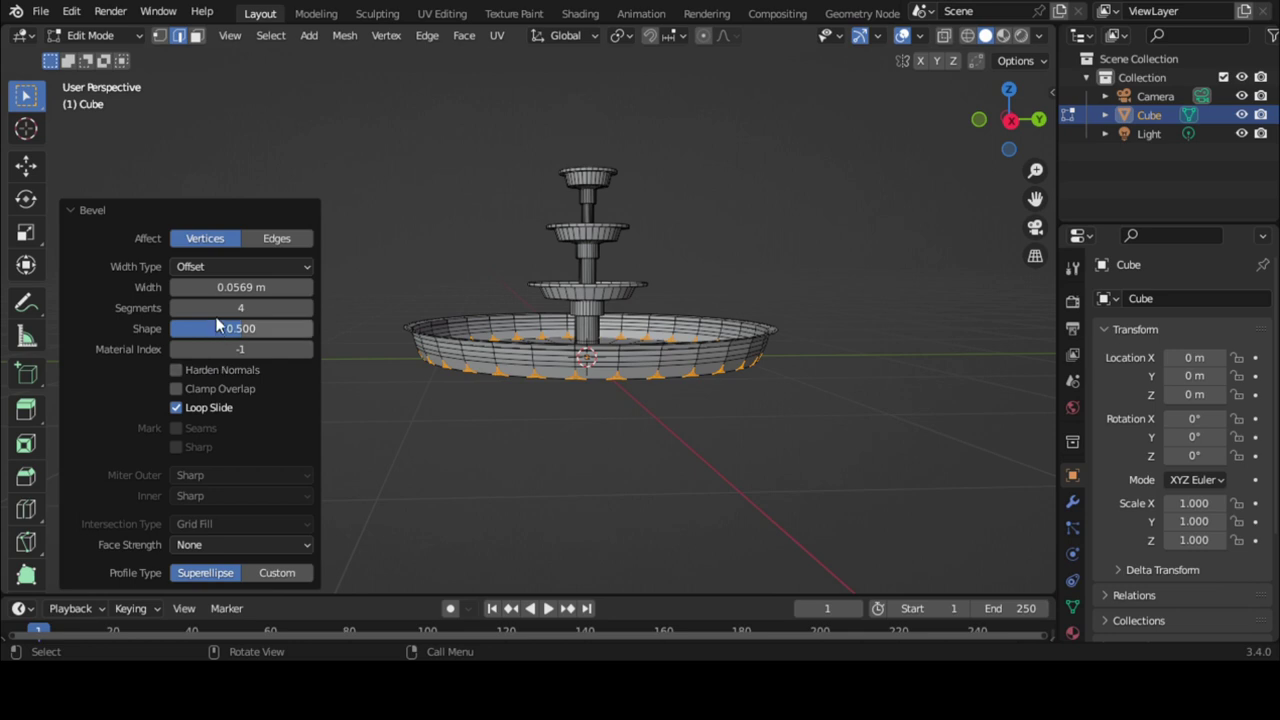
click(274, 239)
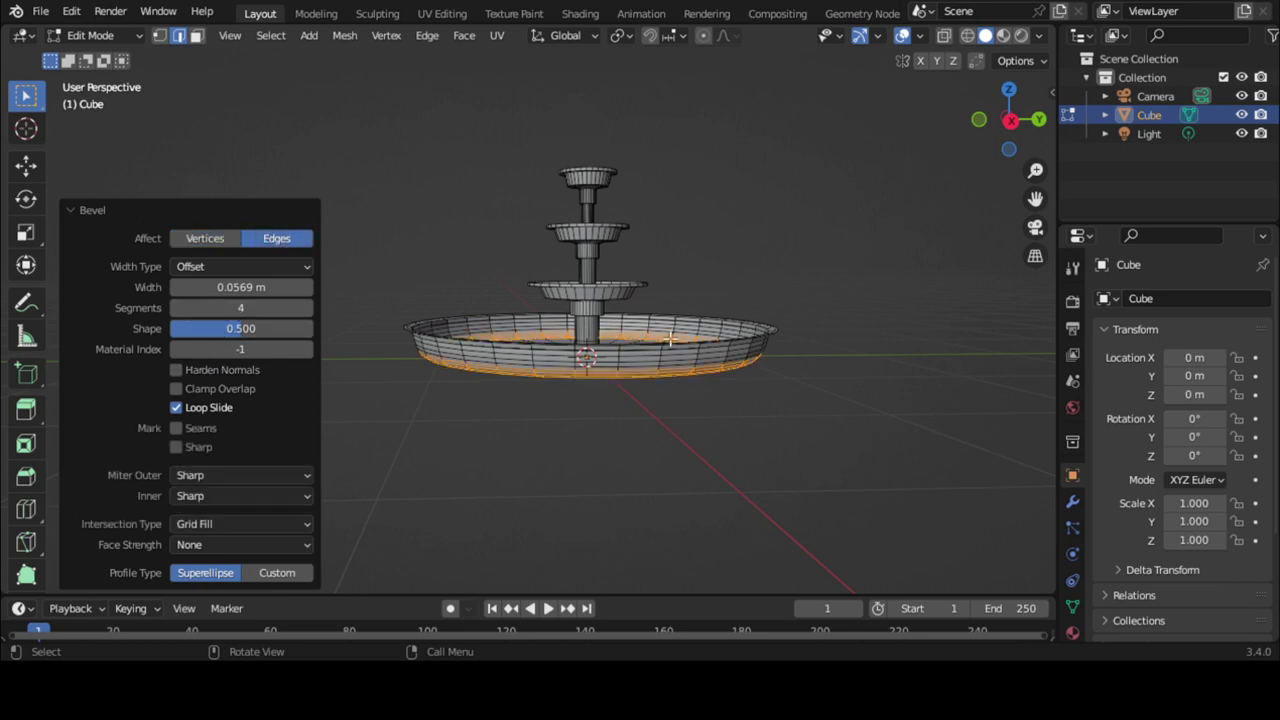
scroll(834, 356, up, 5)
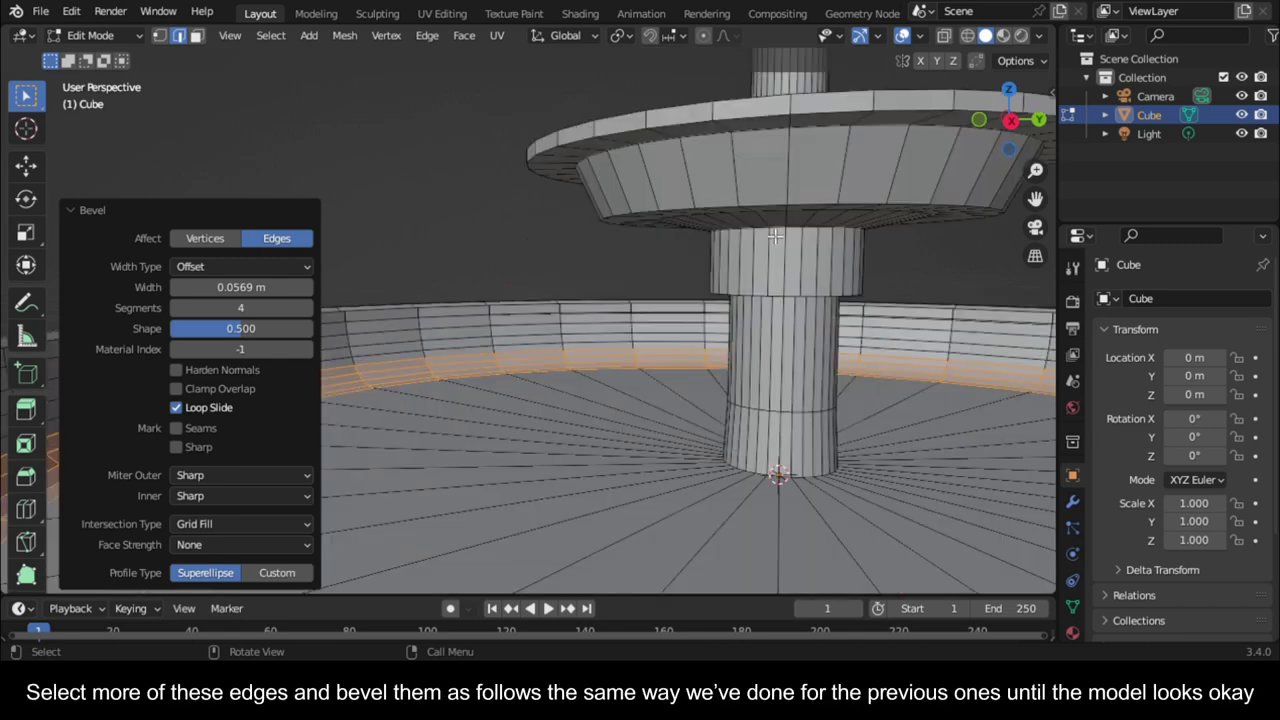
Step: Bevel the column-top loop and the loop under the tier disk as edges
alt+click(770, 228)
key(ctrl+b)
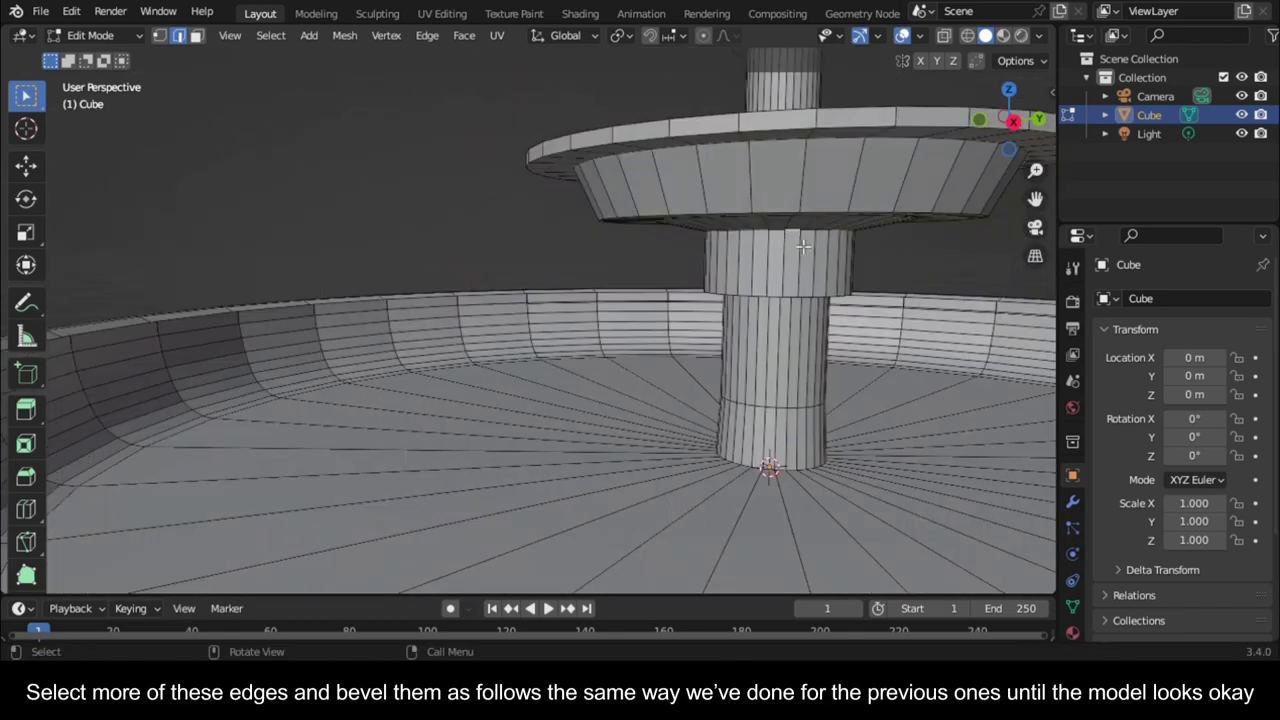
alt+click(863, 226)
key(ctrl+shift+b)
click(275, 262)
click(275, 262)
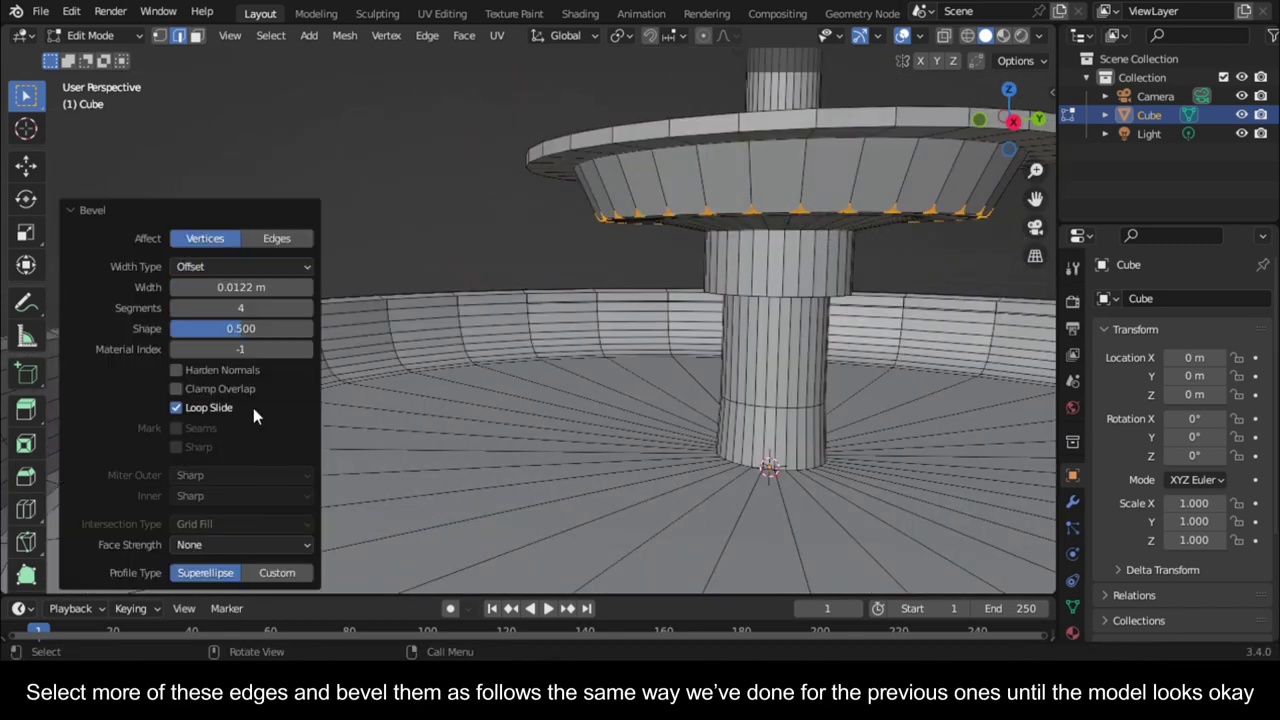
click(276, 238)
scroll(700, 300, down, 3)
scroll(883, 152, up, 3)
Step: Bevel the tier disk's rim and remaining tier loops, then return to Object Mode
alt+click(883, 152)
key(ctrl+b)
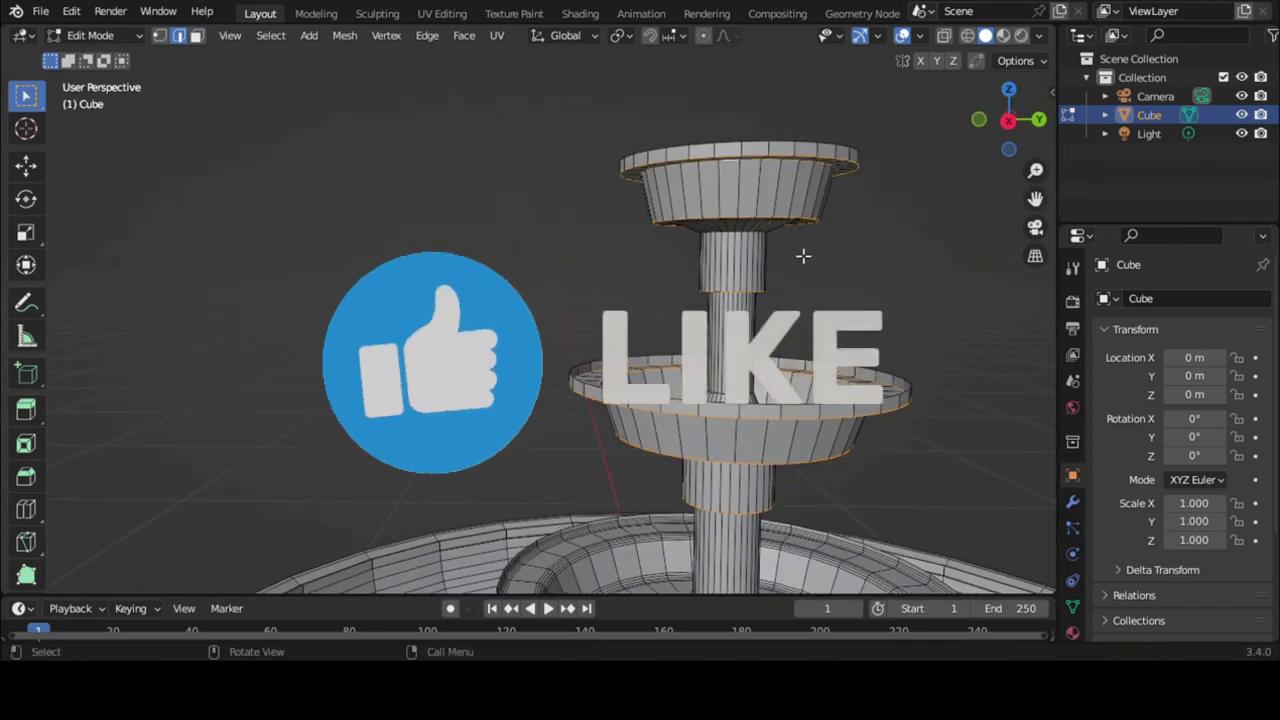
key(ctrl+shift+b)
click(803, 254)
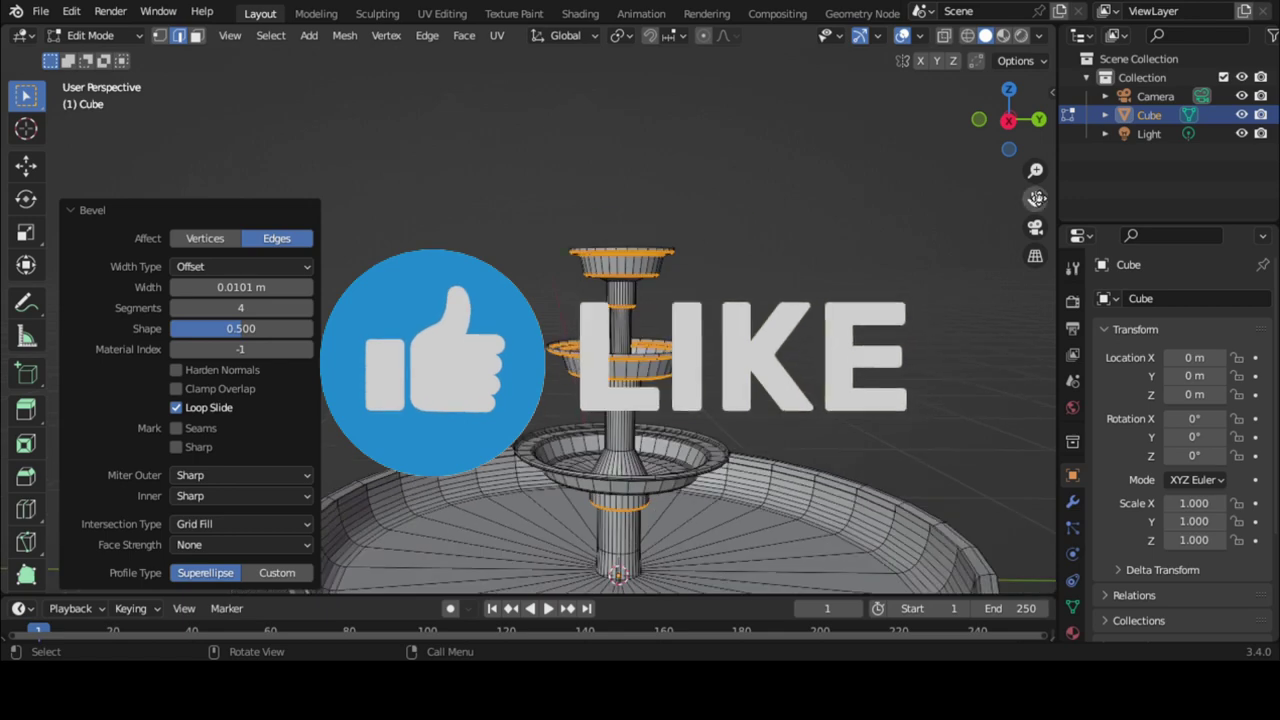
key(Tab)
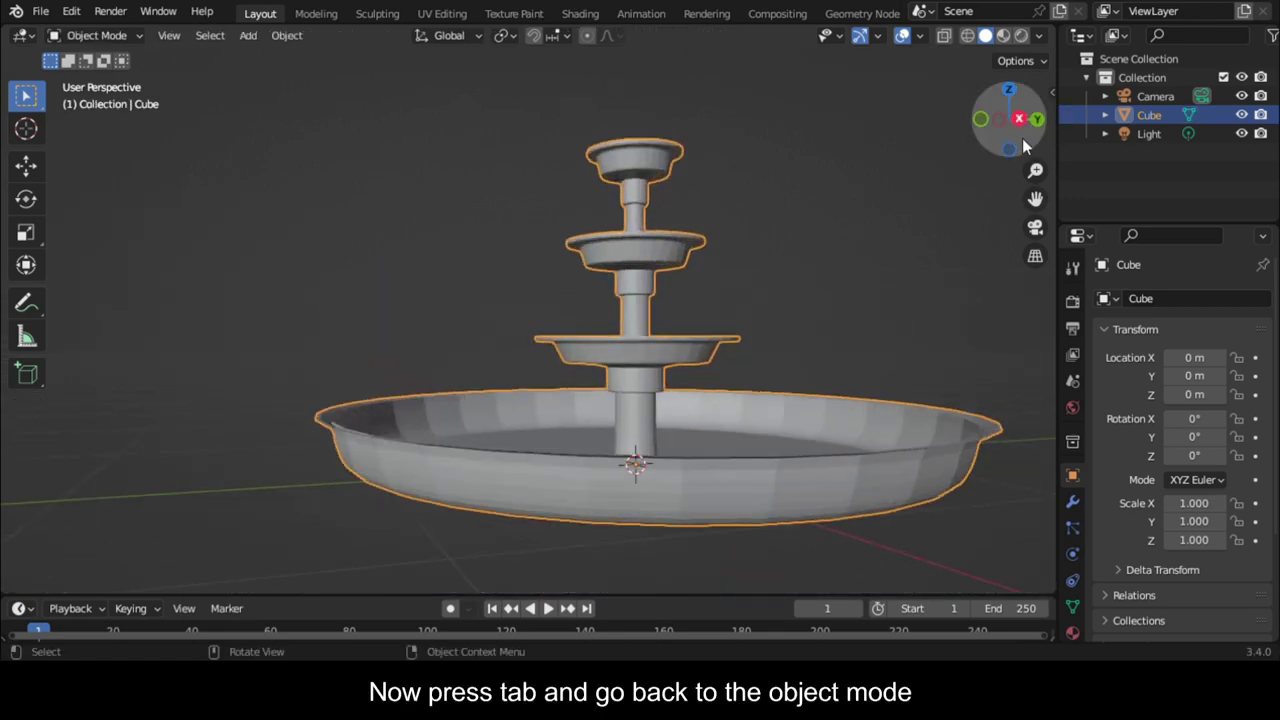
Step: Shade the fountain smooth with Auto Smooth at 30°
drag(1010, 128, 1004, 124)
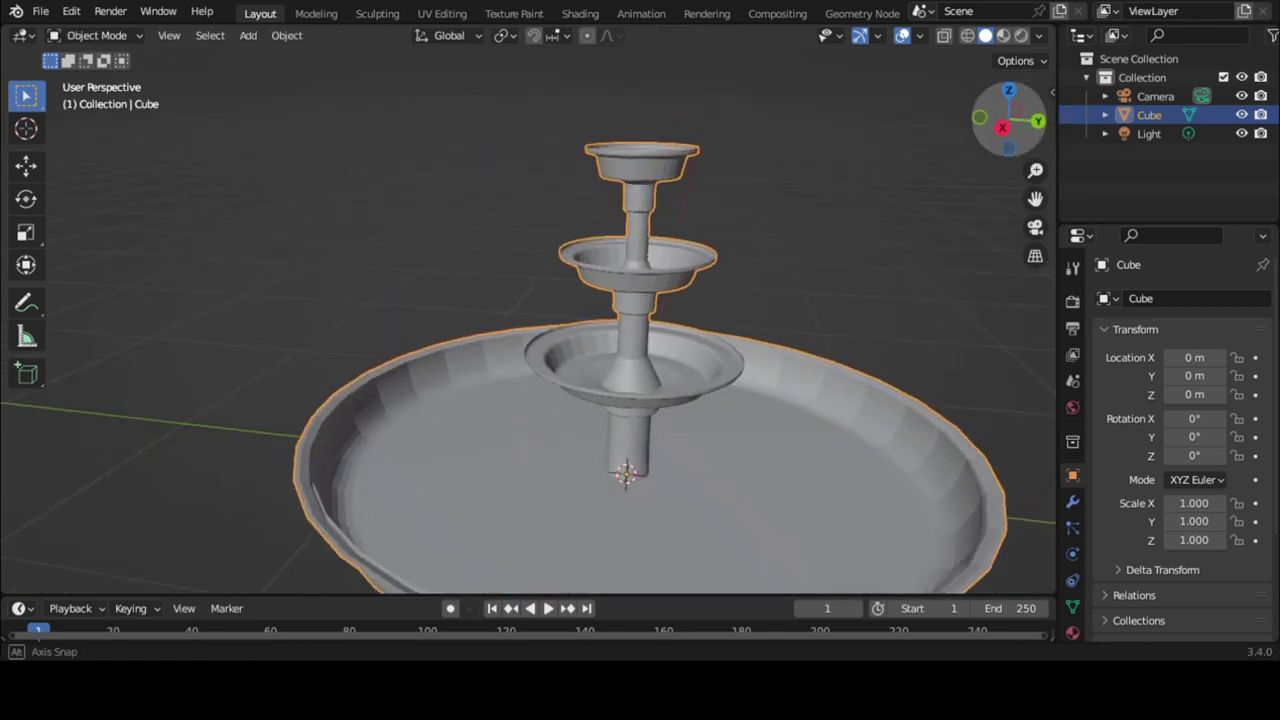
click(285, 37)
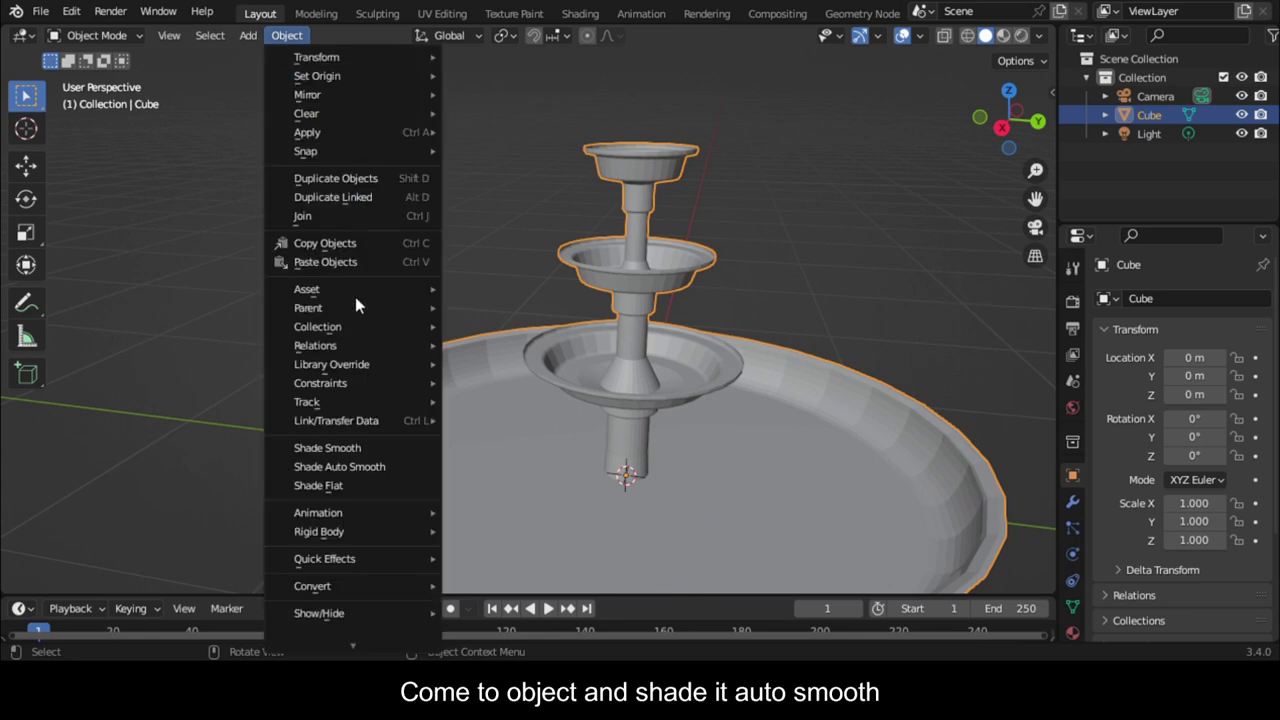
click(355, 447)
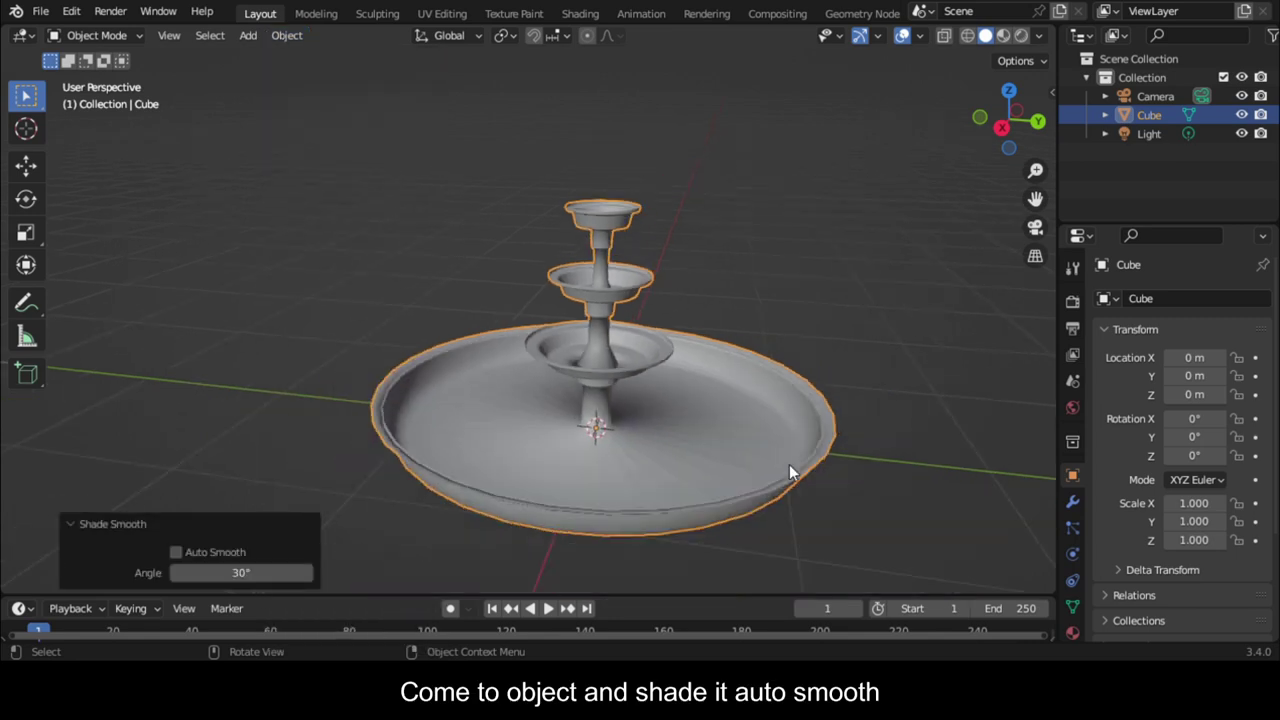
click(176, 552)
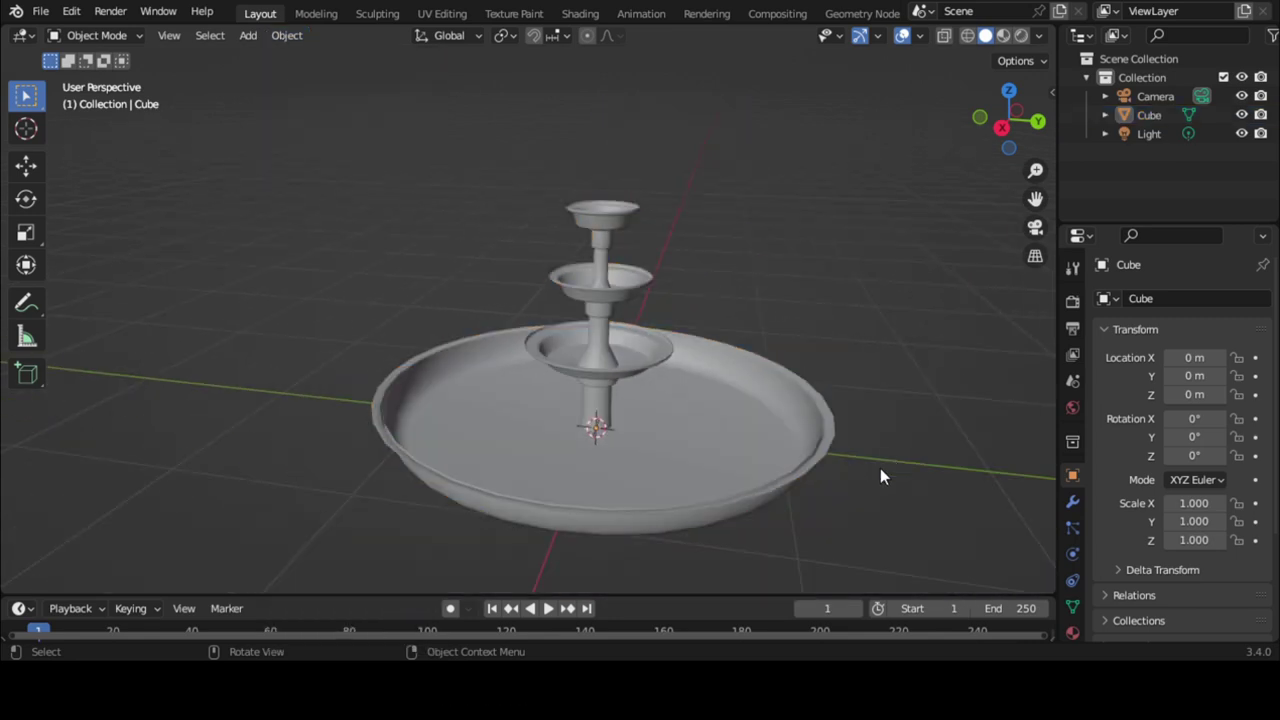
Step: Save the file as fountain.blend
key(ctrl+s)
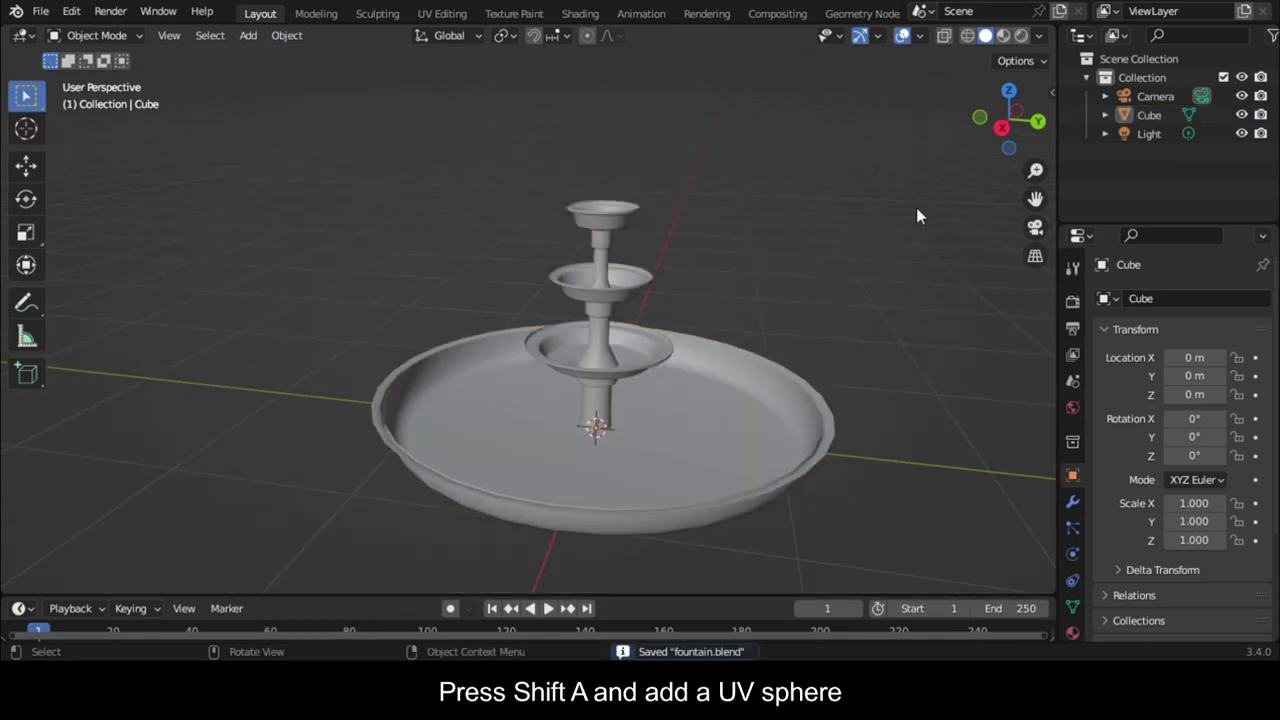
drag(1008, 118, 980, 140)
scroll(829, 370, down, 3)
scroll(829, 378, down, 1)
key(shift+a)
mouse_move(835, 278)
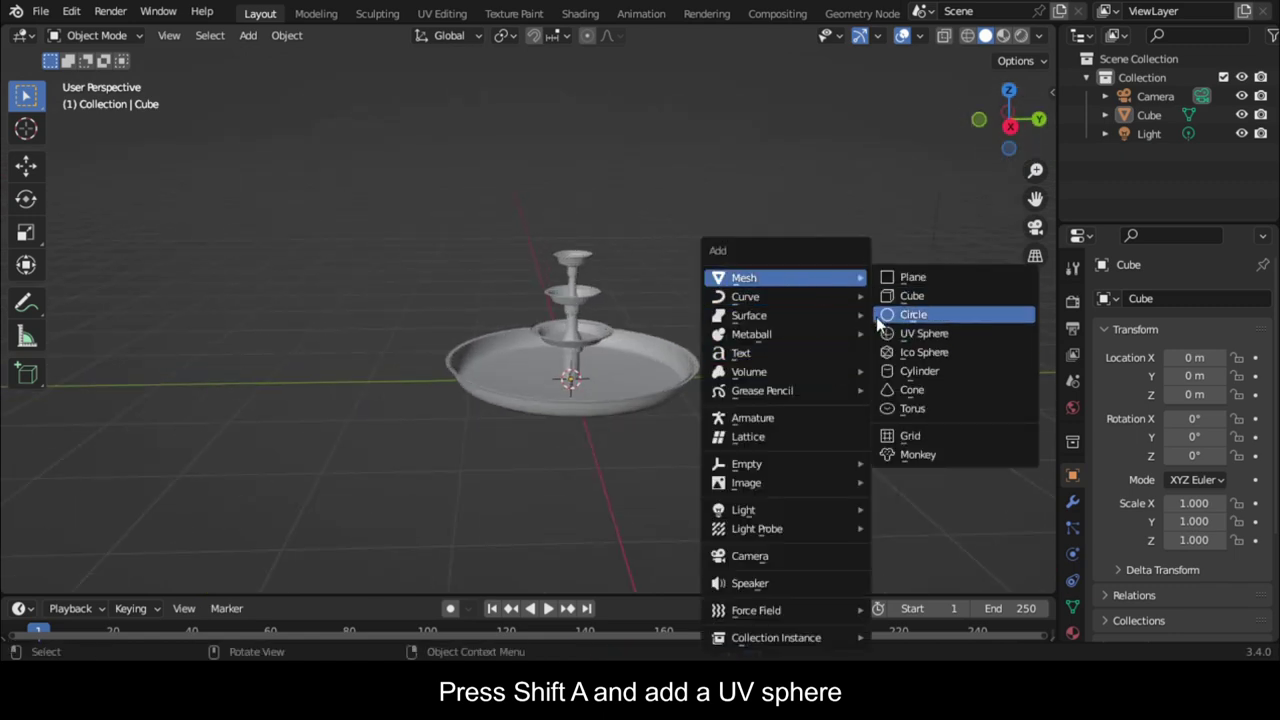
Step: Add a UV sphere, scale it to 0.150 and raise it above the top tier
click(930, 333)
click(1010, 126)
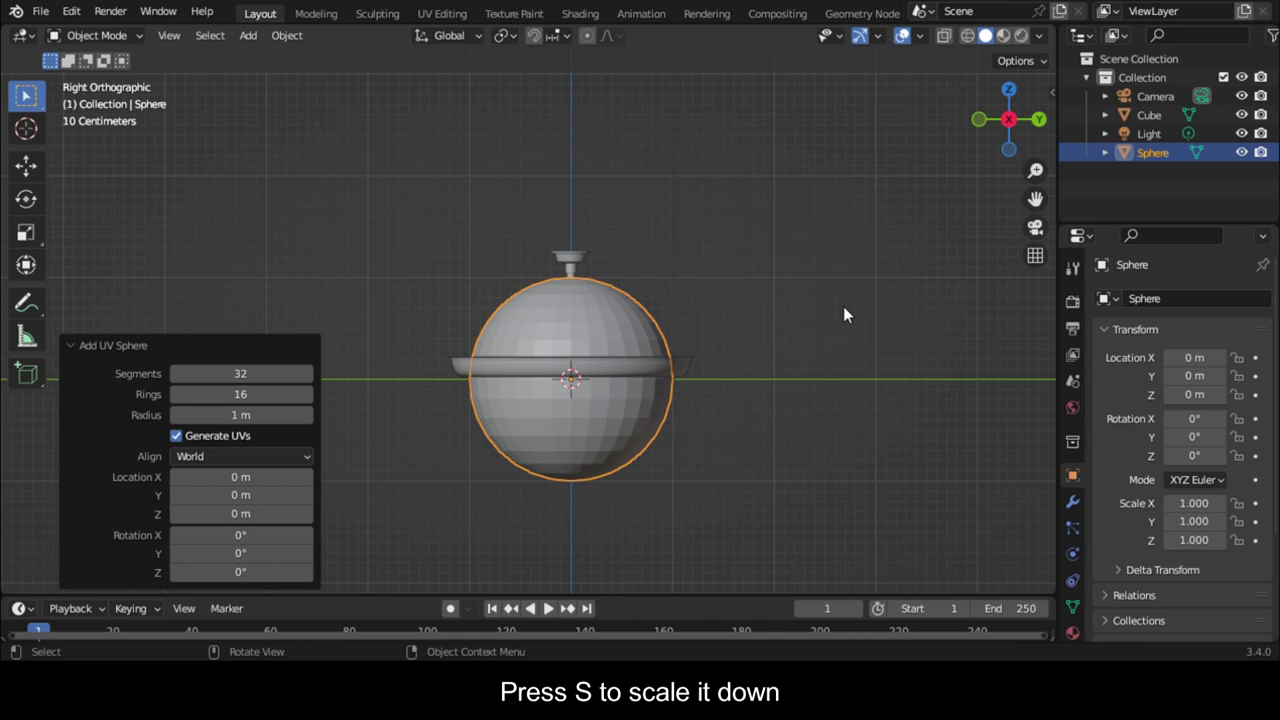
key(s)
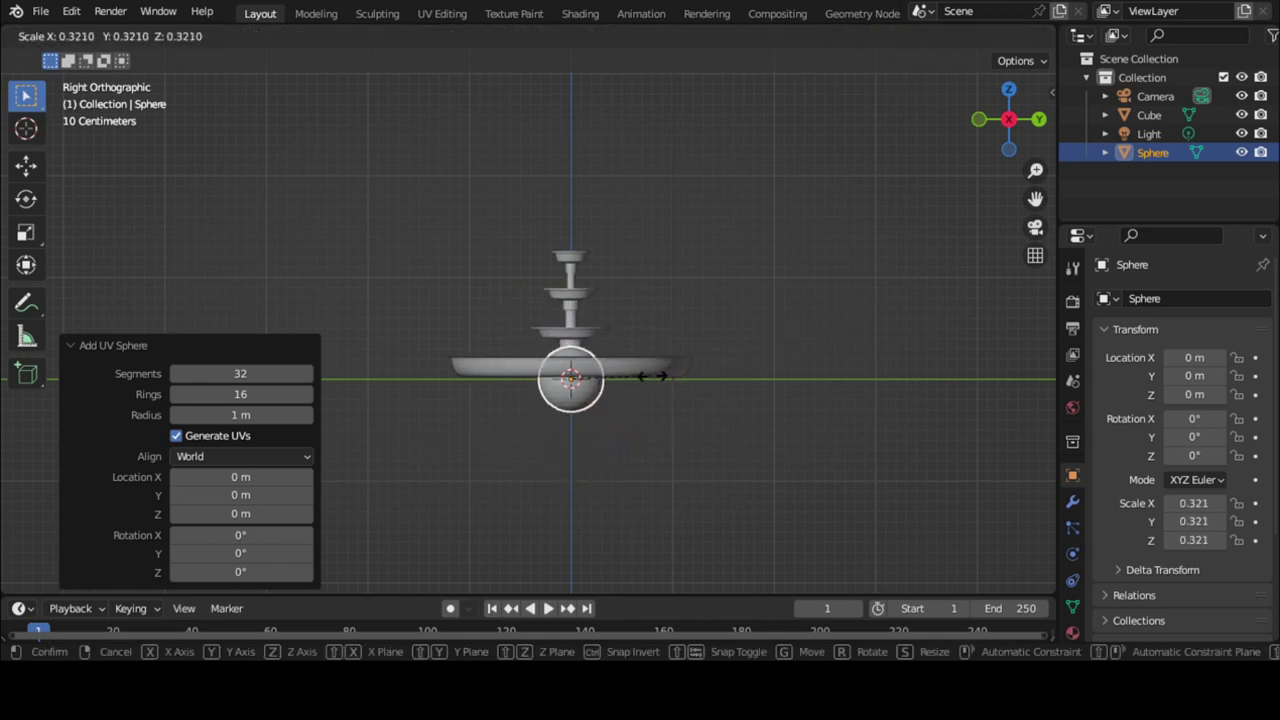
click(613, 400)
key(g)
key(z)
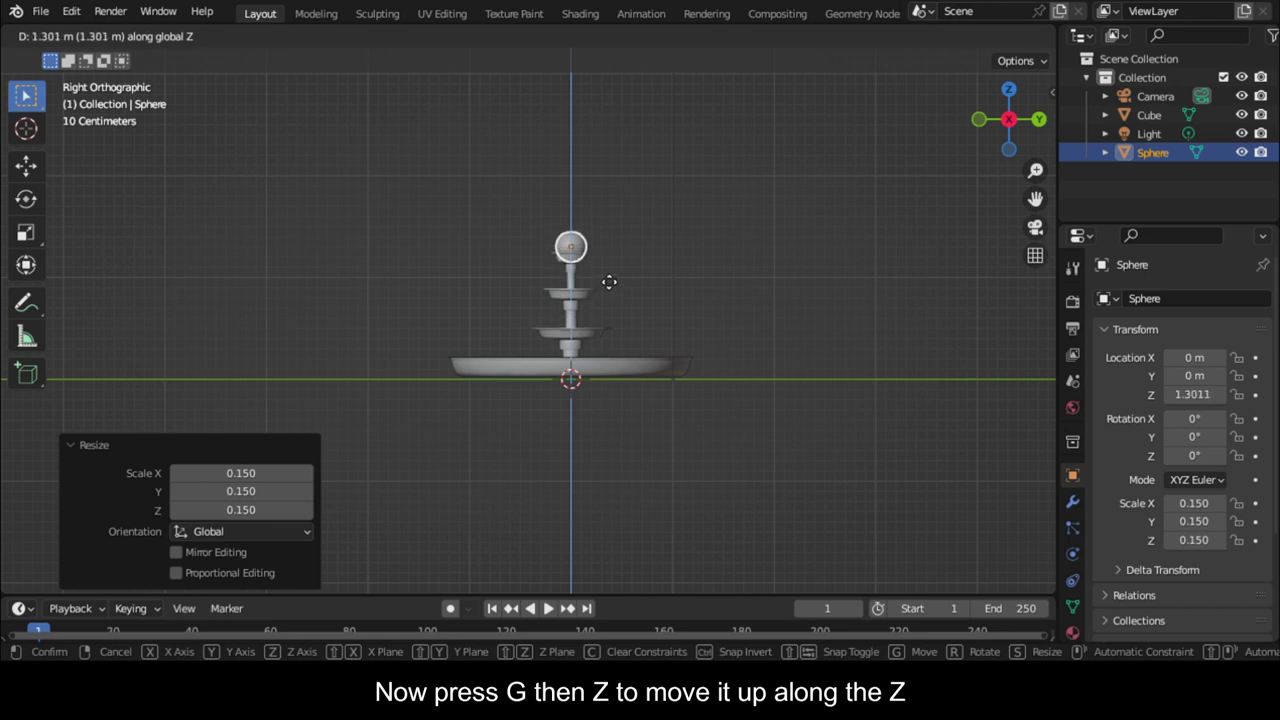
click(605, 279)
Step: Shrink the sphere to 0.053 and lower it into the top bowl at Z 1.1606
scroll(615, 285, up, 4)
scroll(740, 240, up, 2)
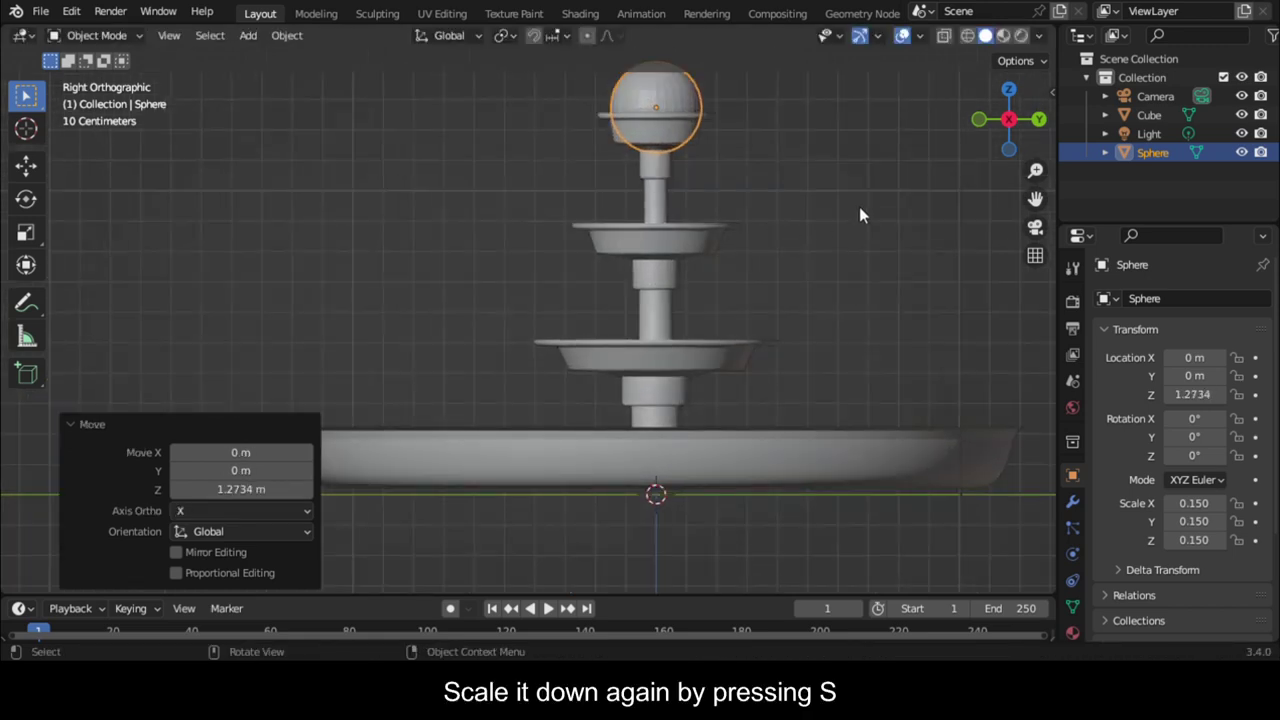
key(s)
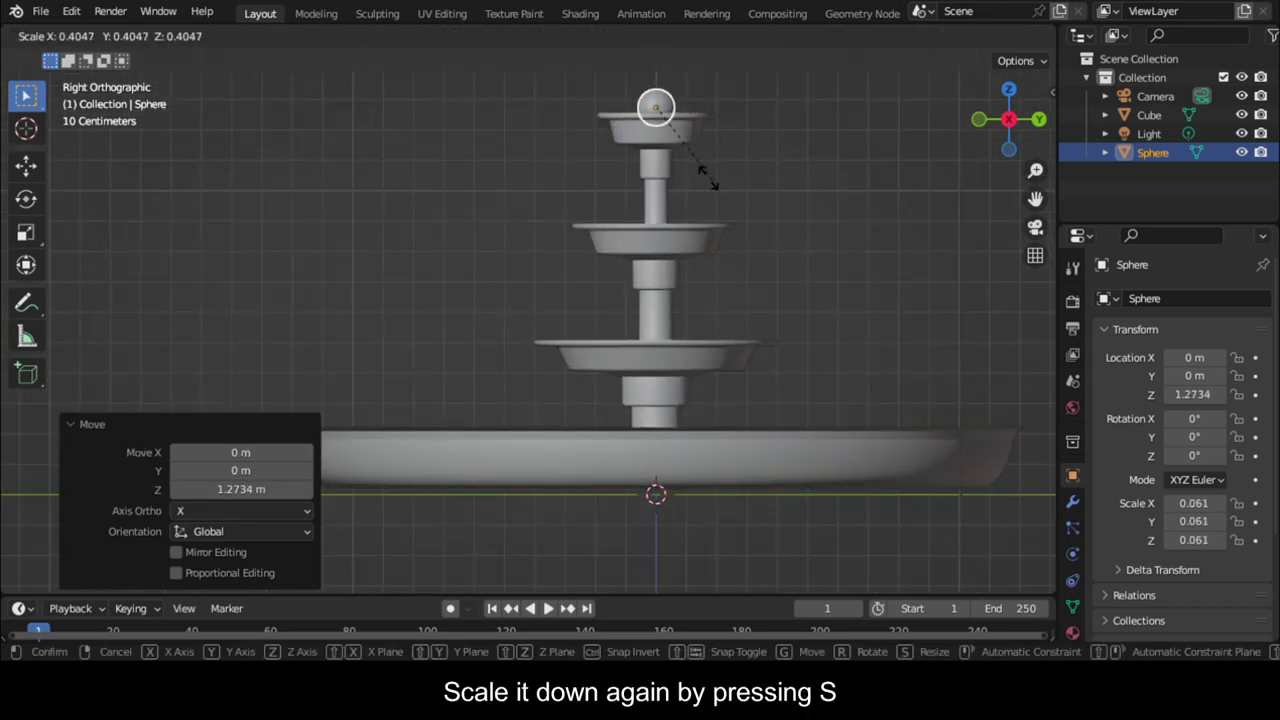
click(762, 134)
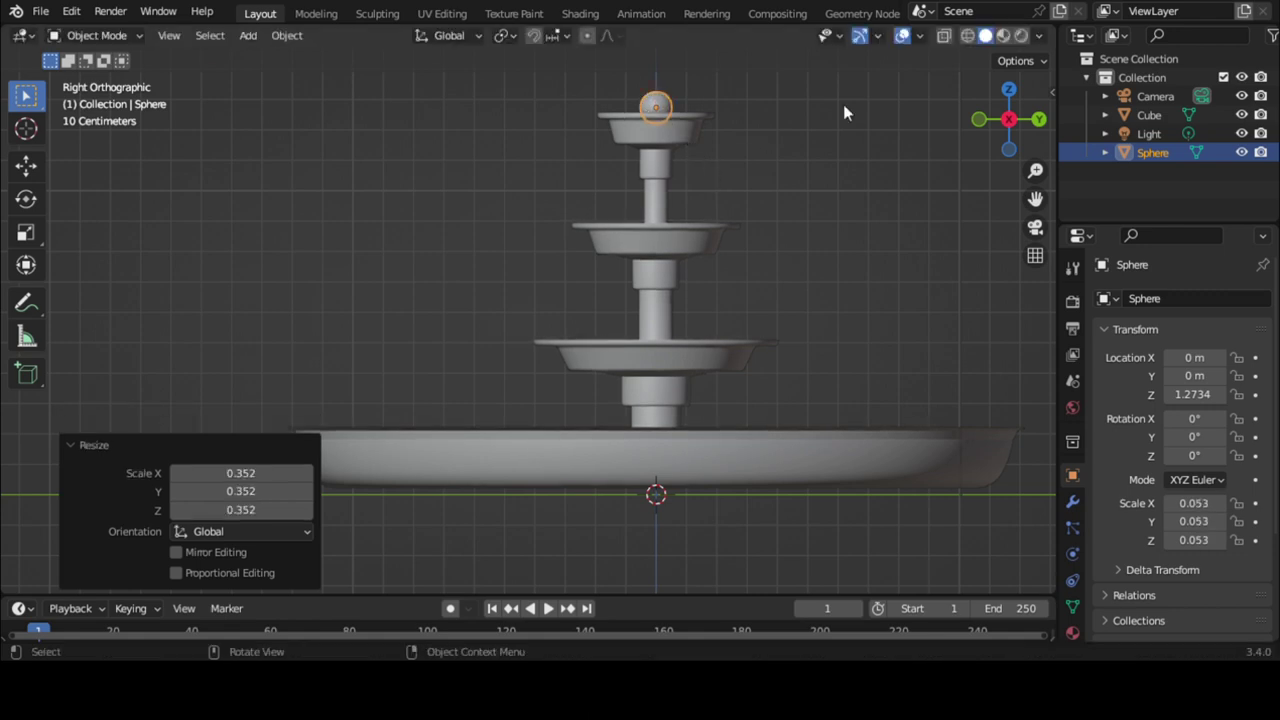
middle_drag(762, 134, 697, 178)
key(g)
key(z)
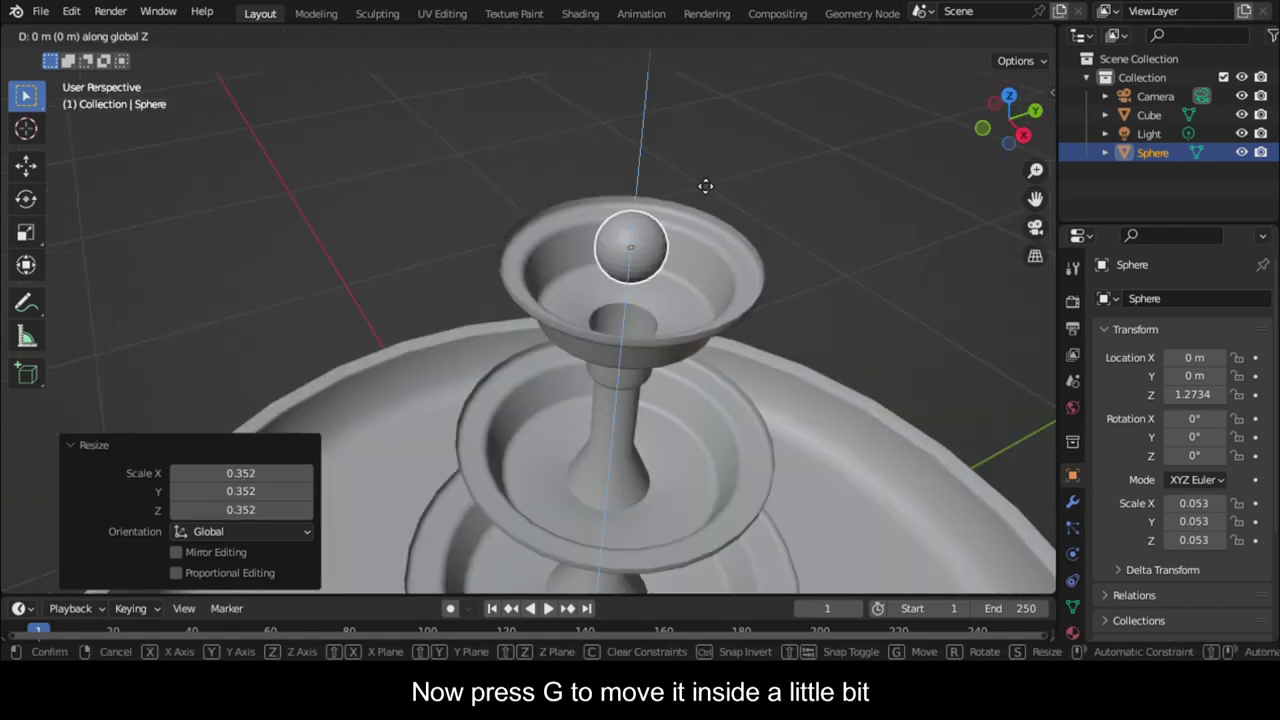
click(718, 242)
scroll(884, 212, up, 4)
scroll(466, 523, down, 2)
click(464, 523)
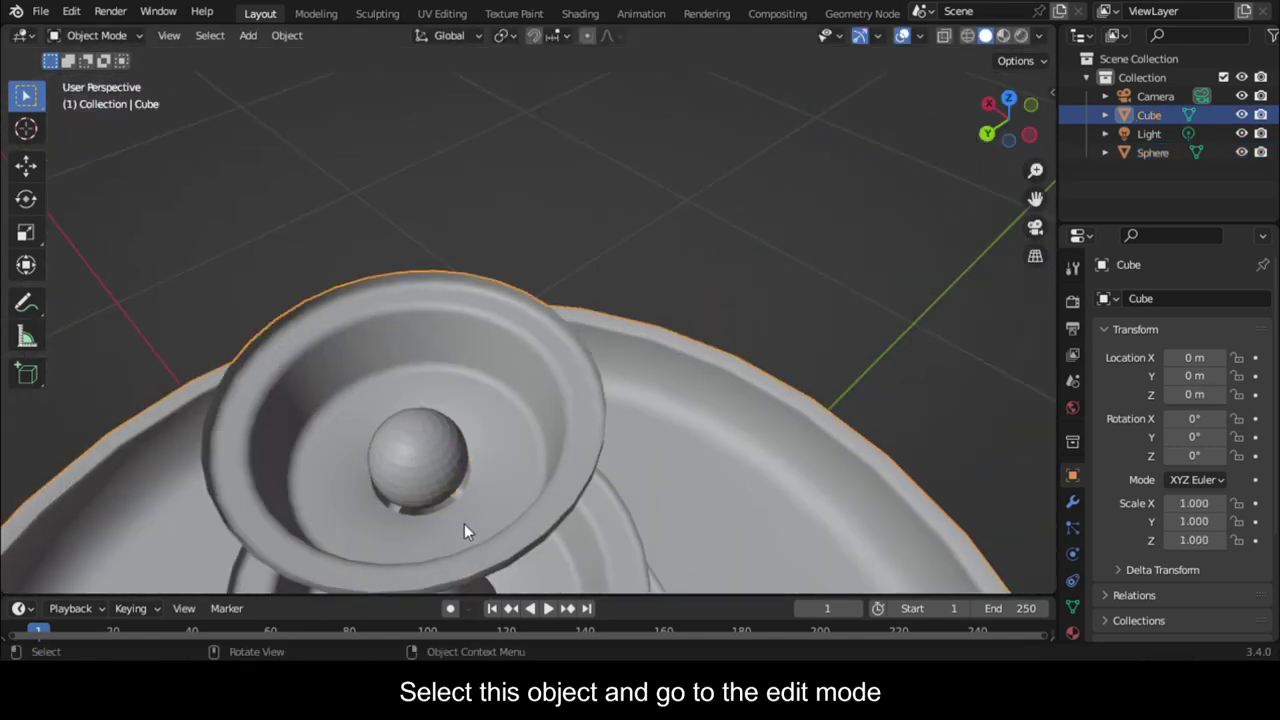
Step: Cap the open edge loop at the top column's base with a face, back in Object Mode
key(Tab)
drag(1005, 112, 1004, 130)
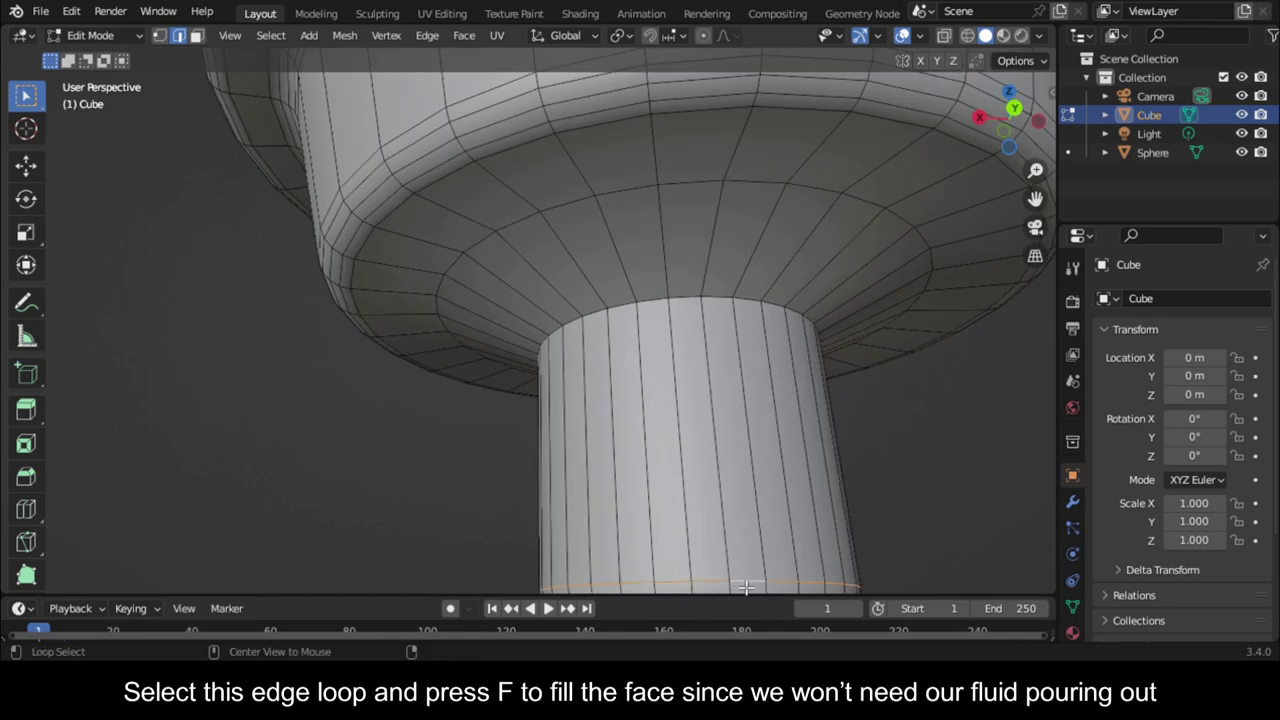
scroll(803, 518, down, 5)
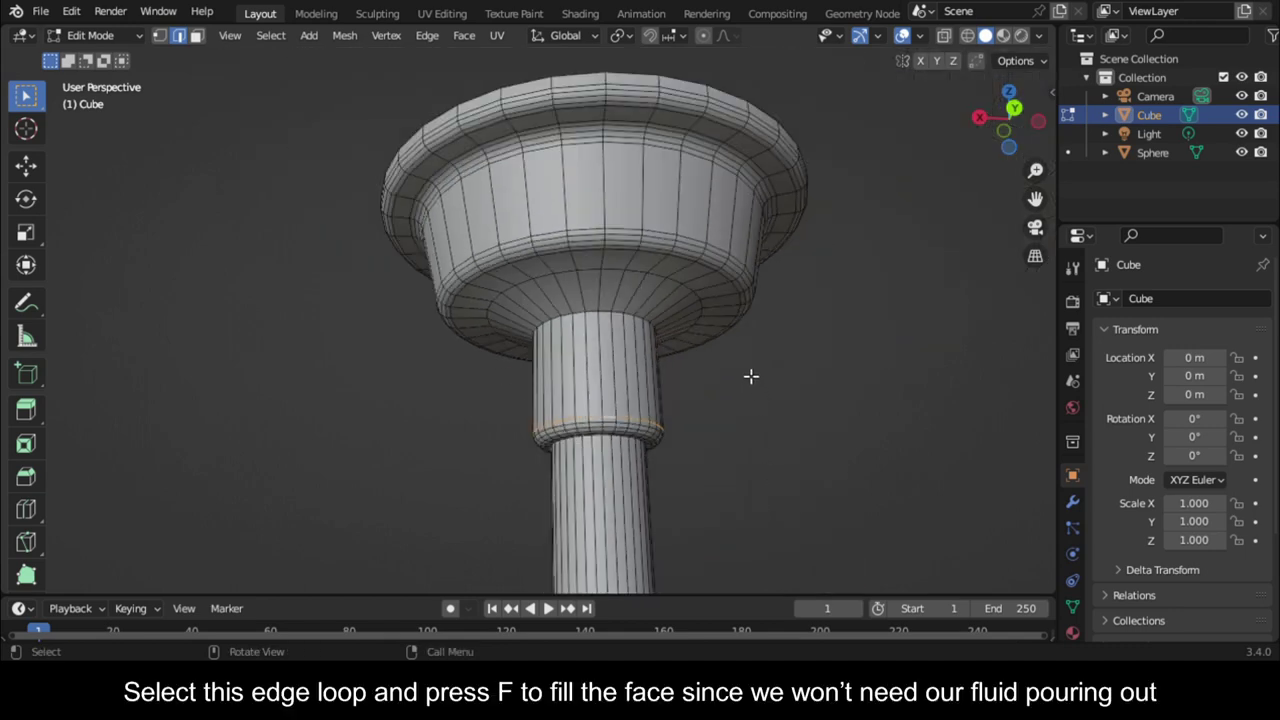
drag(1006, 115, 1005, 150)
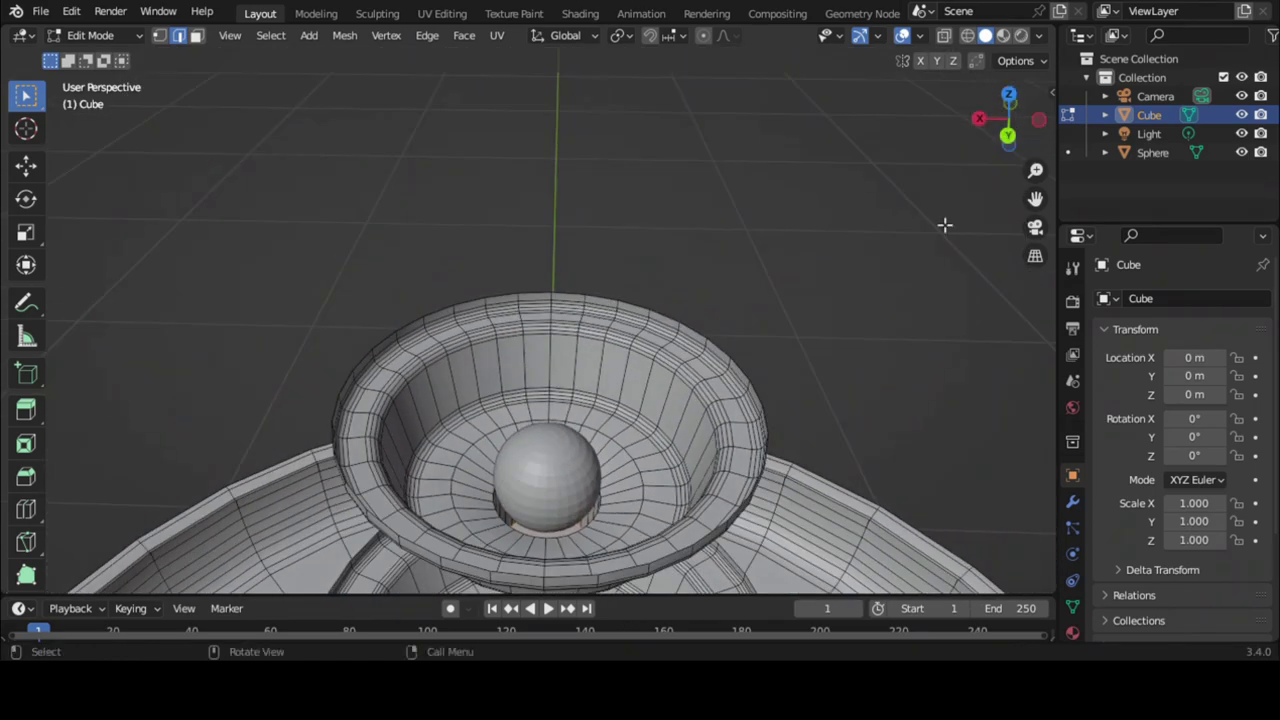
key(Tab)
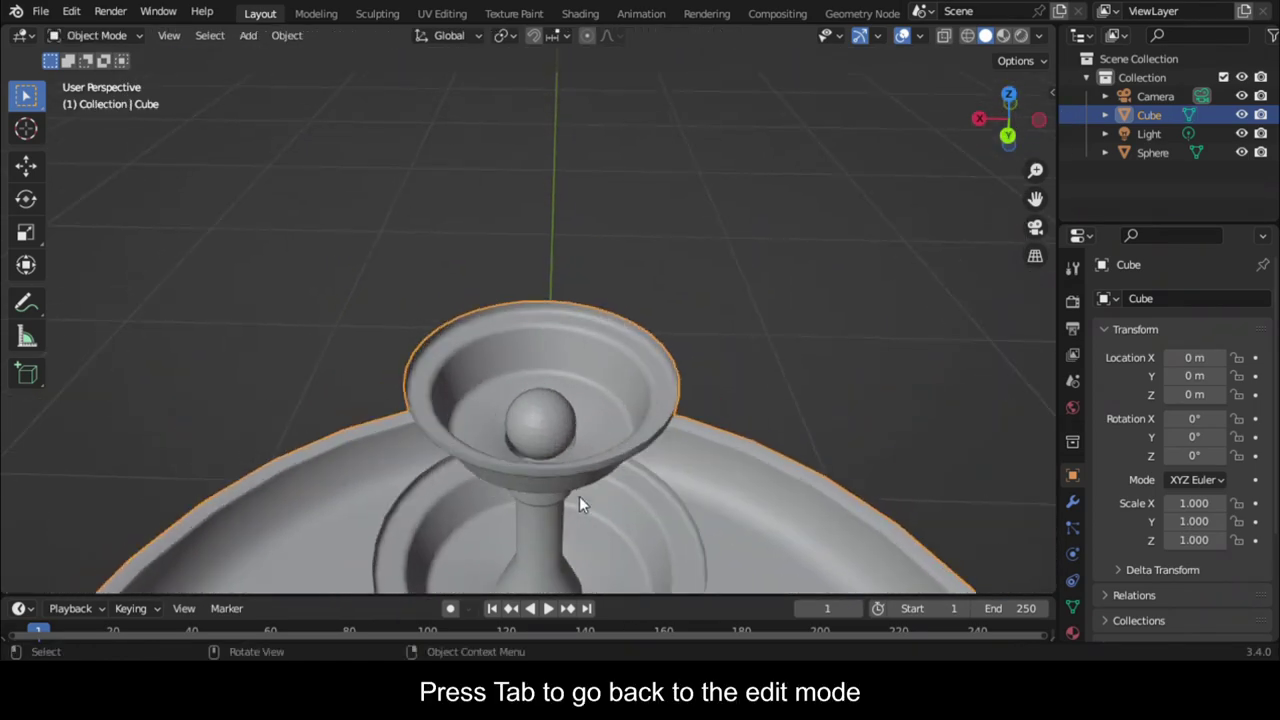
Step: Save, add a new cube (Cube.001) in back view, and show the scene as wireframe
key(ctrl+s)
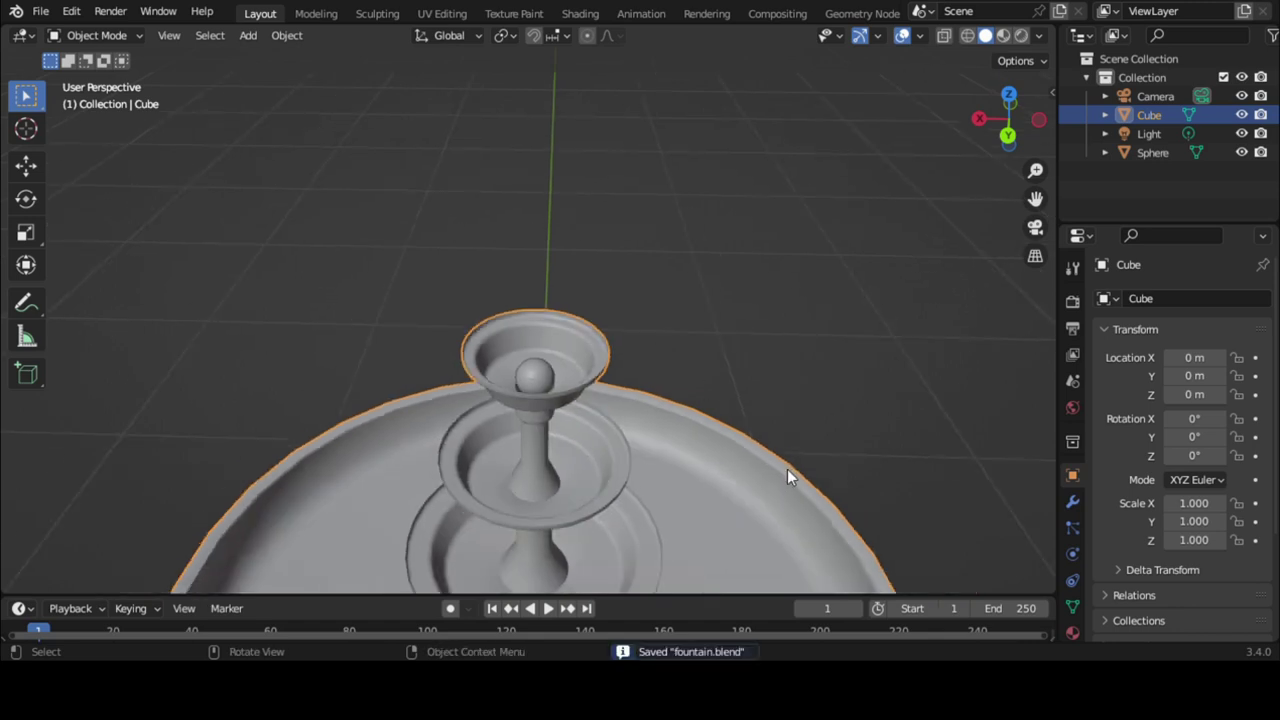
key(ctrl+KP_1)
key(shift+a)
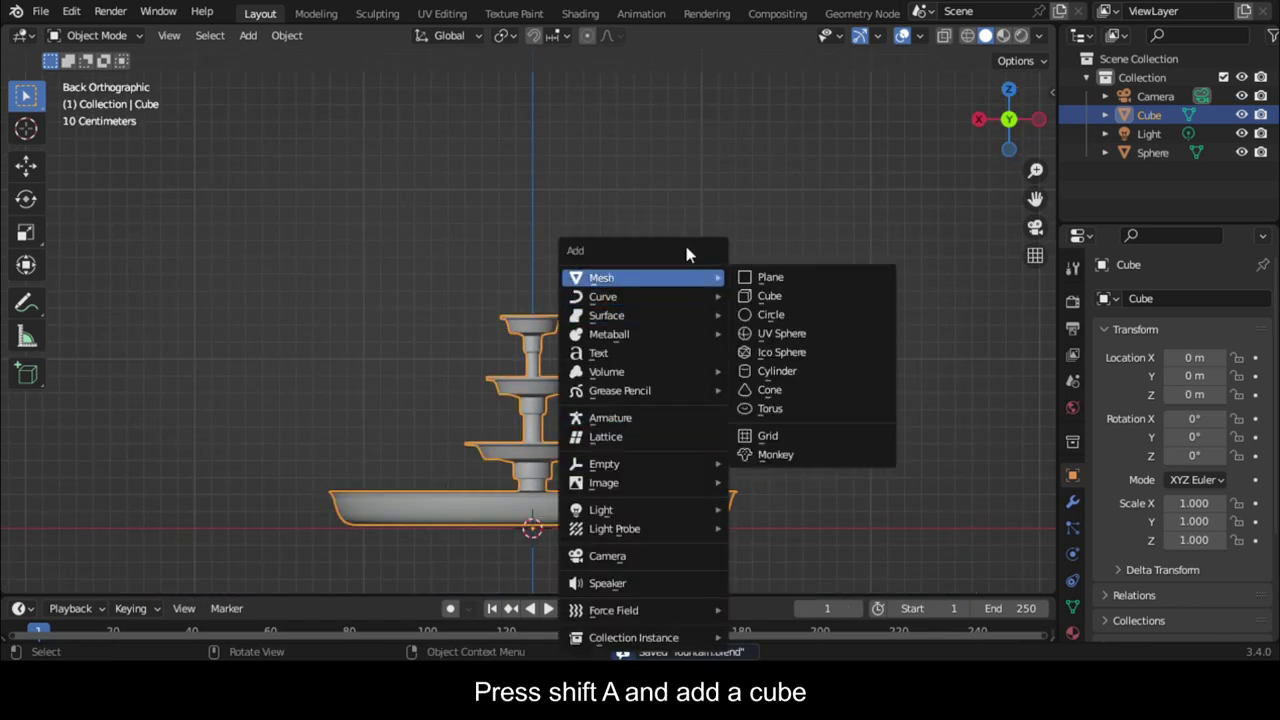
mouse_move(700, 278)
click(745, 294)
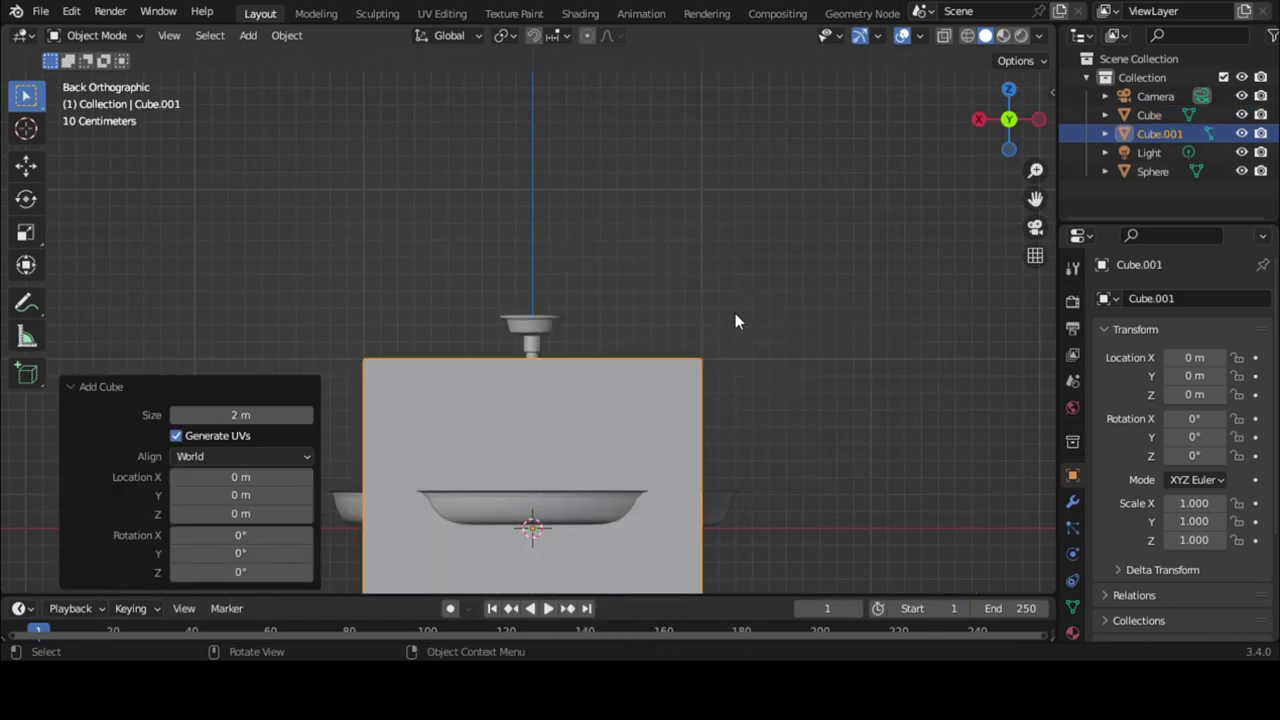
click(967, 36)
scroll(941, 249, down, 2)
drag(1040, 210, 1040, 205)
Step: Enlarge the cube to about 1.27, raise it, and reduce its height
key(s)
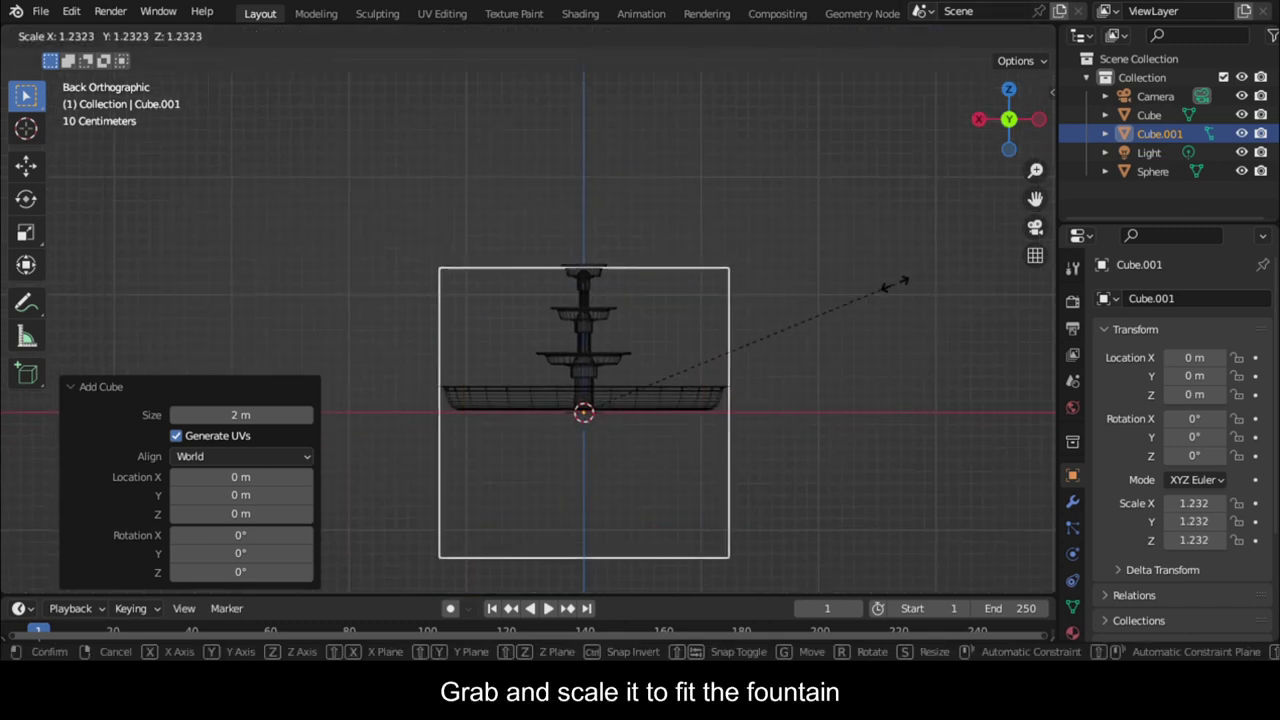
click(869, 317)
key(g)
key(z)
click(845, 270)
key(s)
key(z)
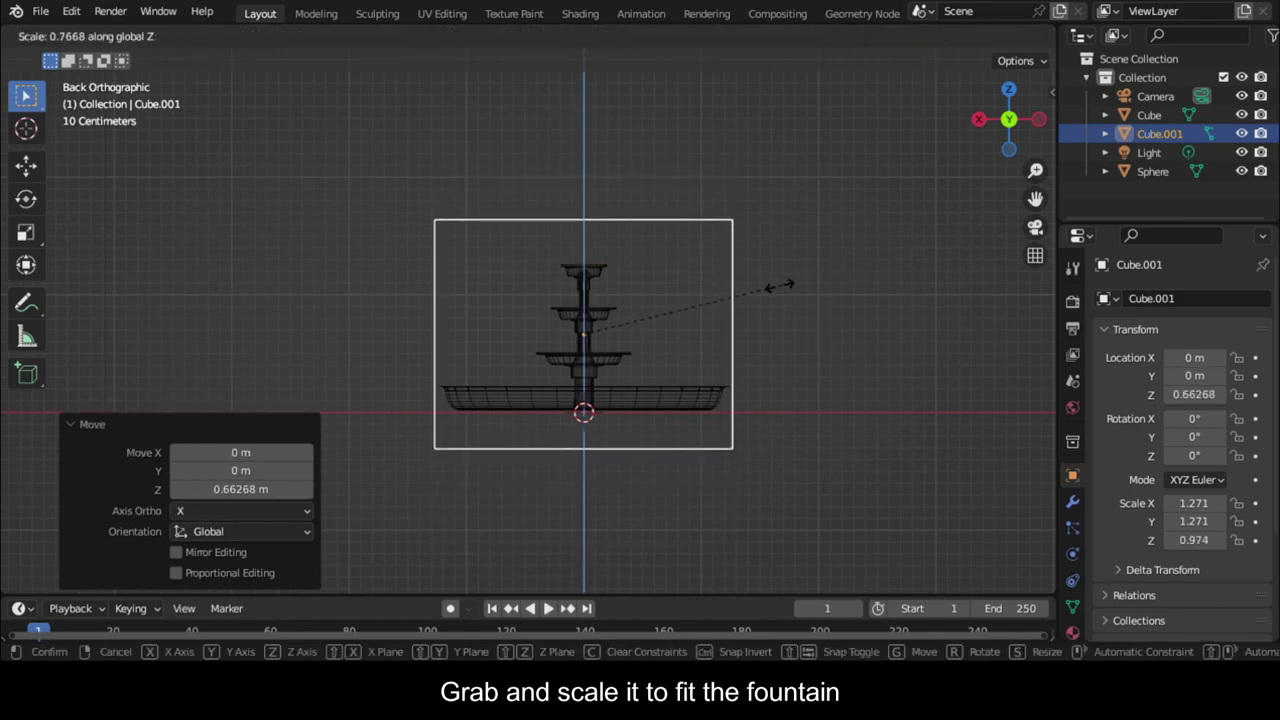
click(711, 313)
Step: Fine-tune the cube to 1.272 × 1.272 × 0.714 at Z 0.68664, back in Solid shading
key(g)
click(759, 291)
key(s)
click(785, 286)
drag(1008, 120, 1004, 124)
click(985, 37)
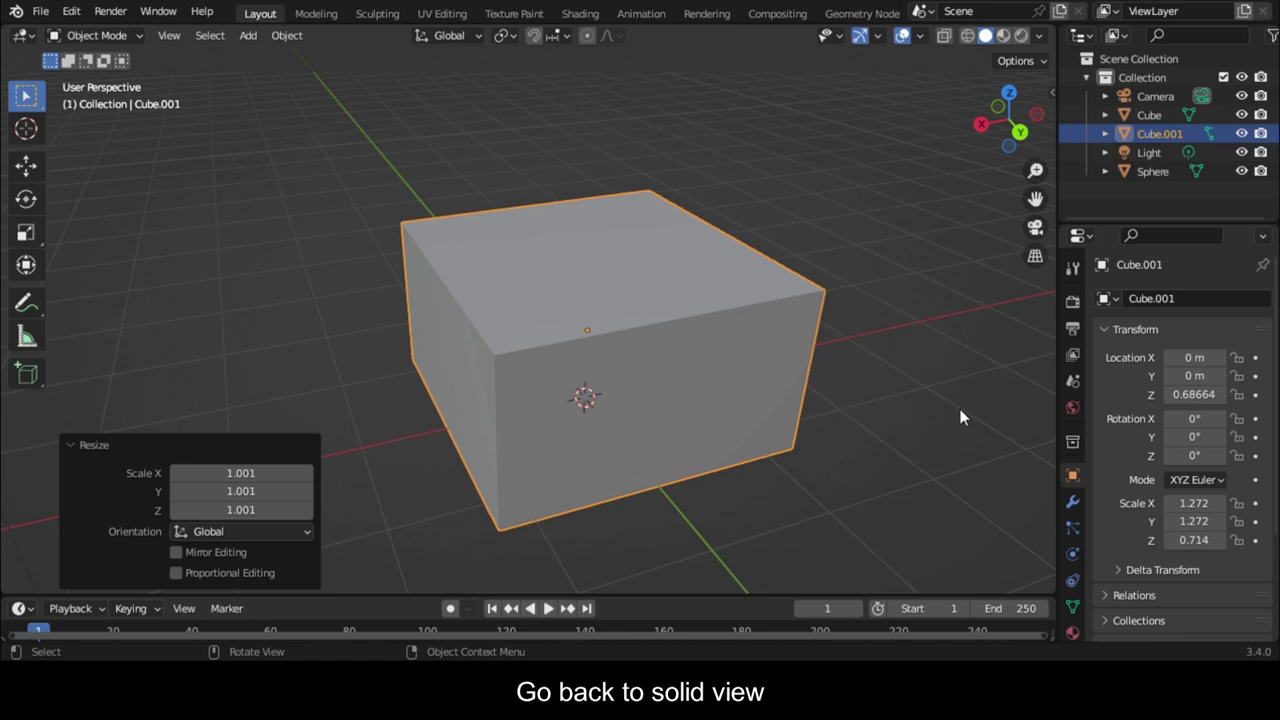
Step: Give Cube.001 fluid physics of type Domain
click(1072, 553)
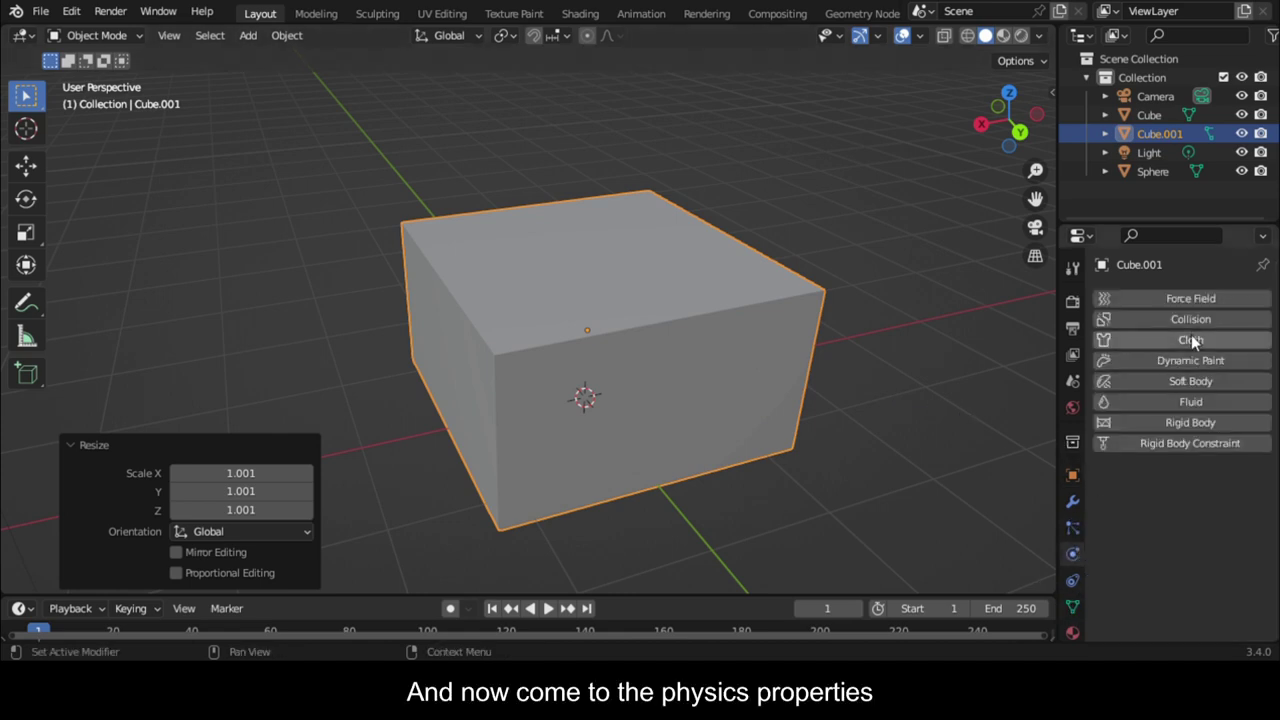
click(1185, 400)
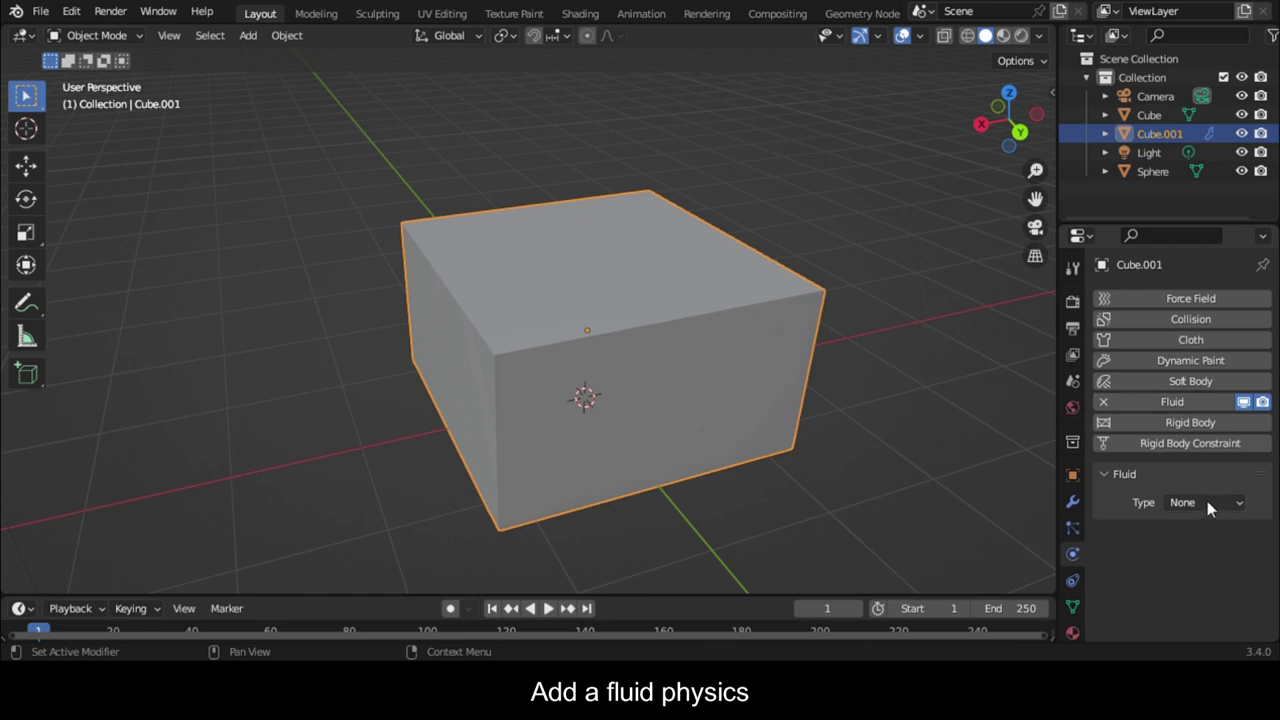
click(1207, 502)
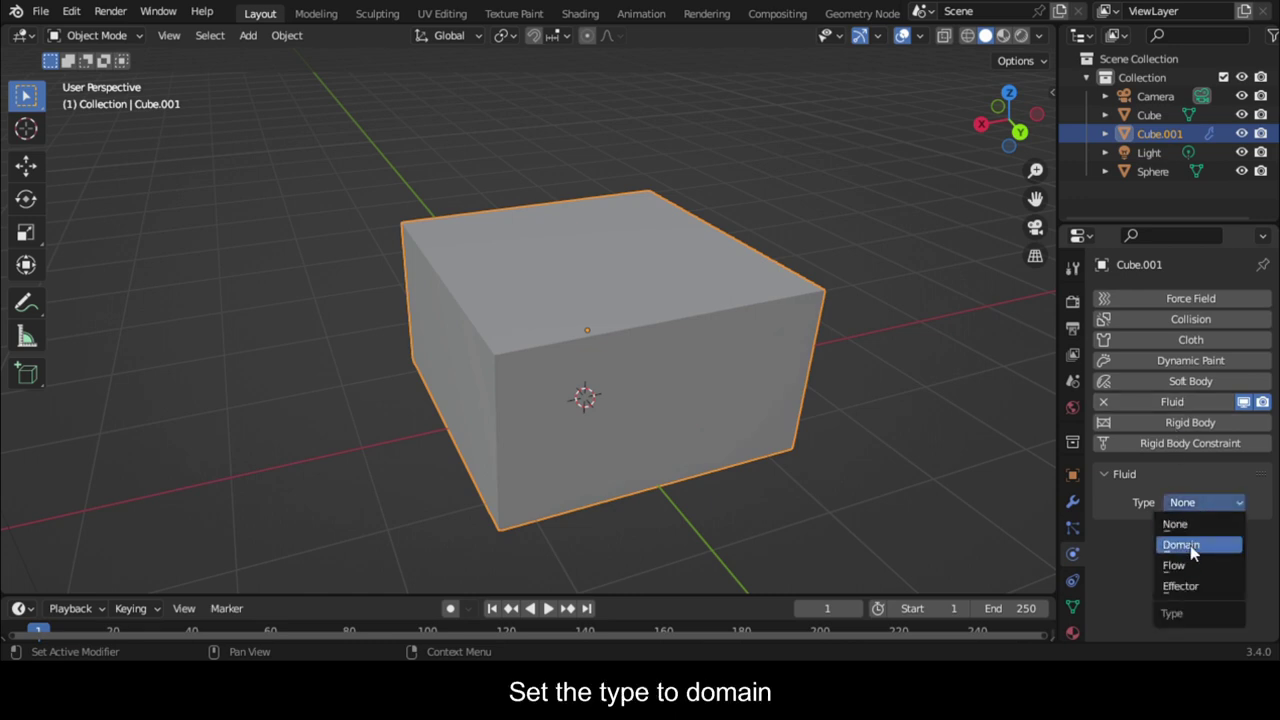
click(1190, 545)
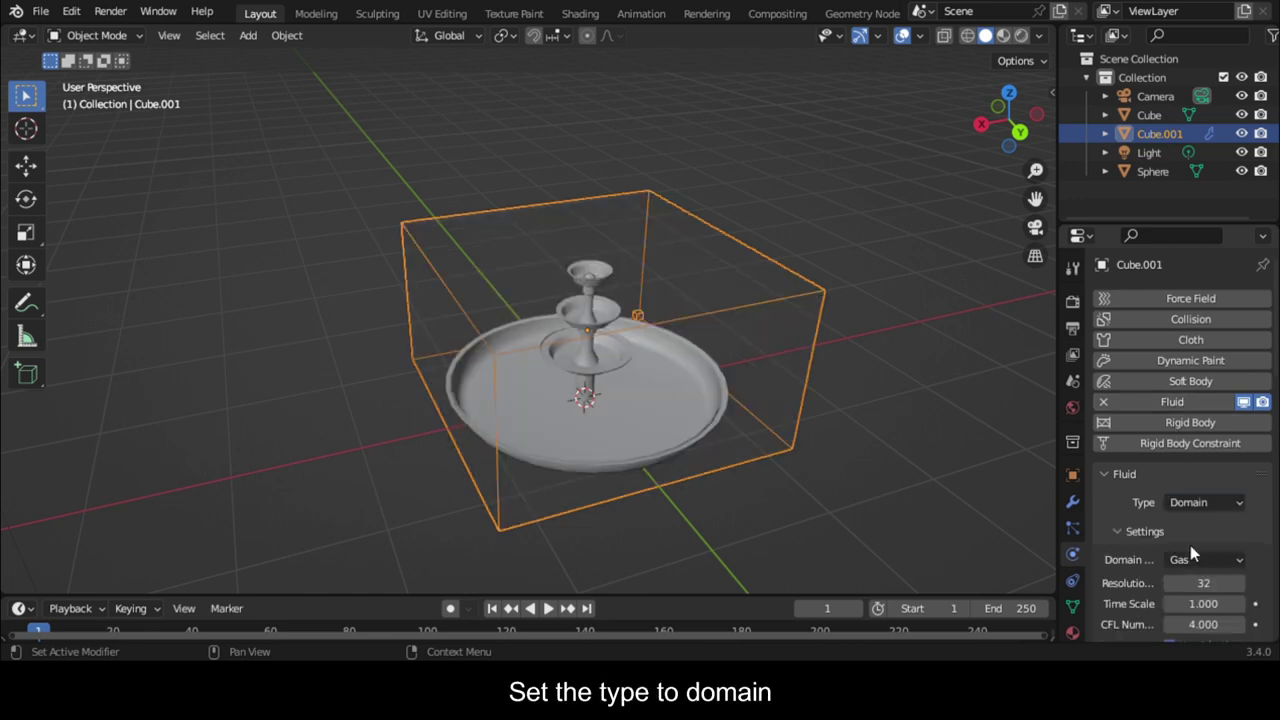
Step: Make the Sphere a fluid Flow with Liquid flow type and Inflow behaviour, saving the file
click(598, 273)
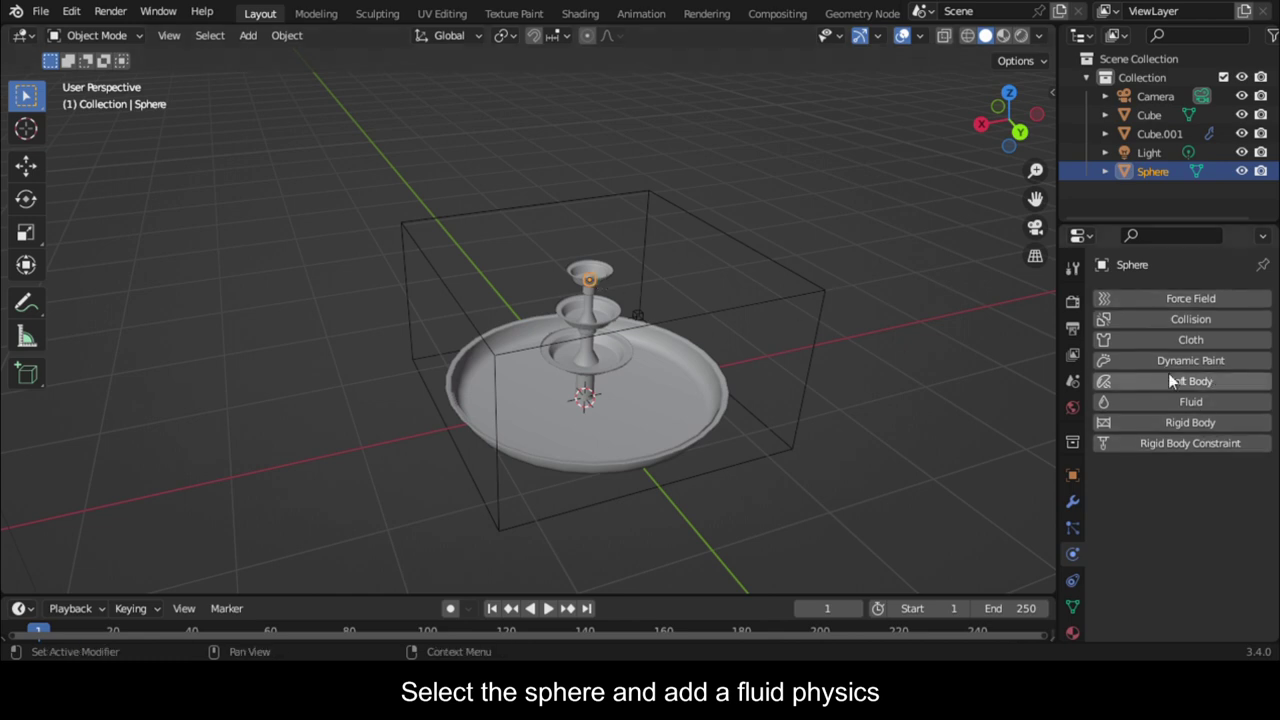
click(1210, 401)
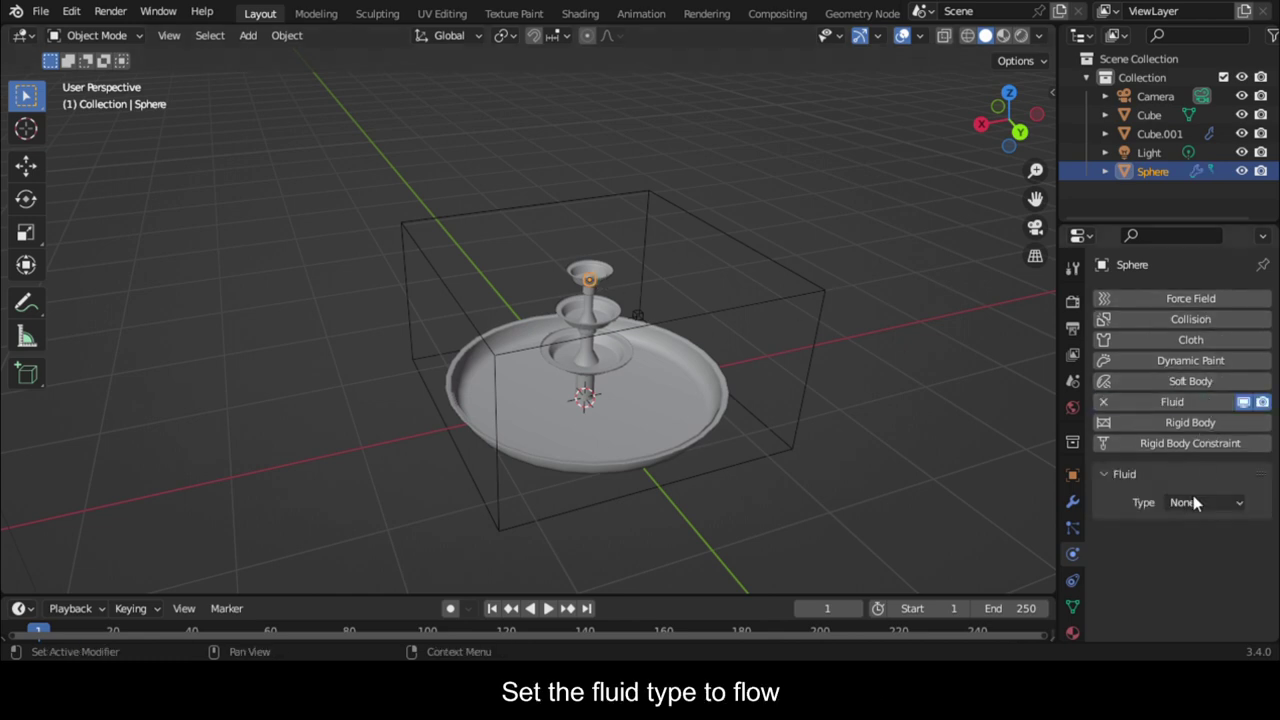
click(1196, 503)
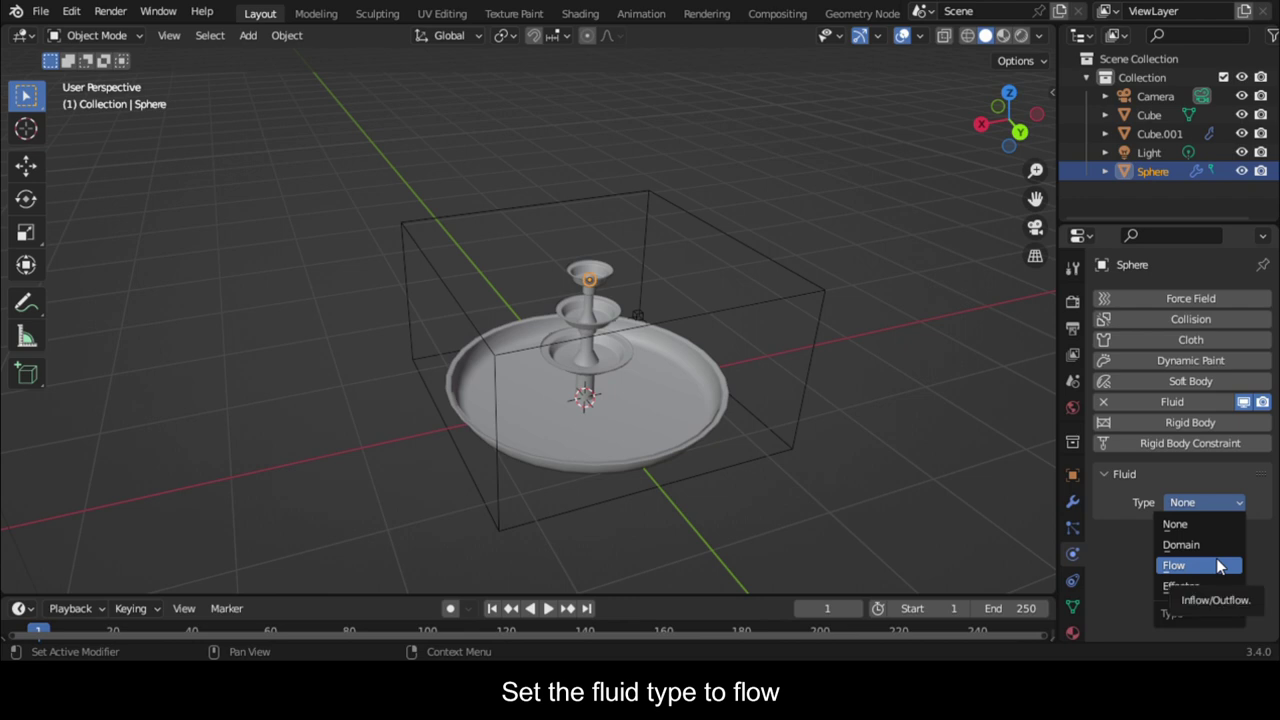
click(1218, 566)
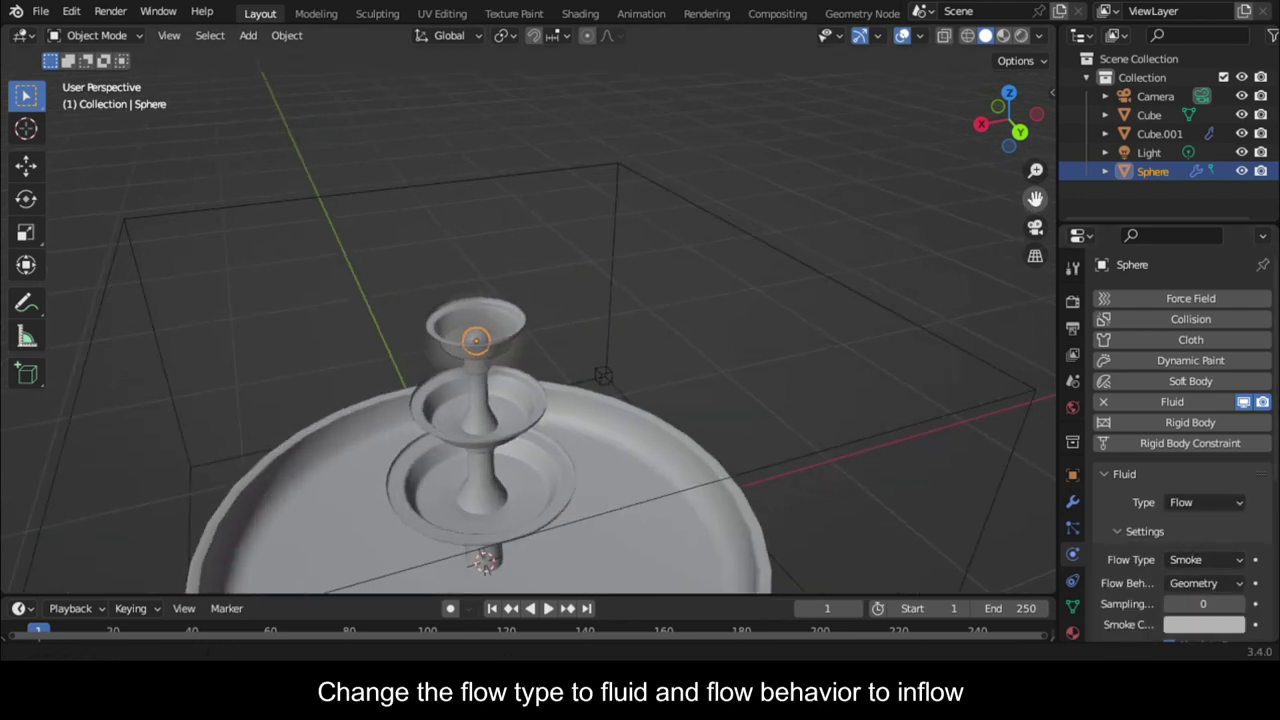
click(1205, 560)
click(1175, 476)
key(ctrl+s)
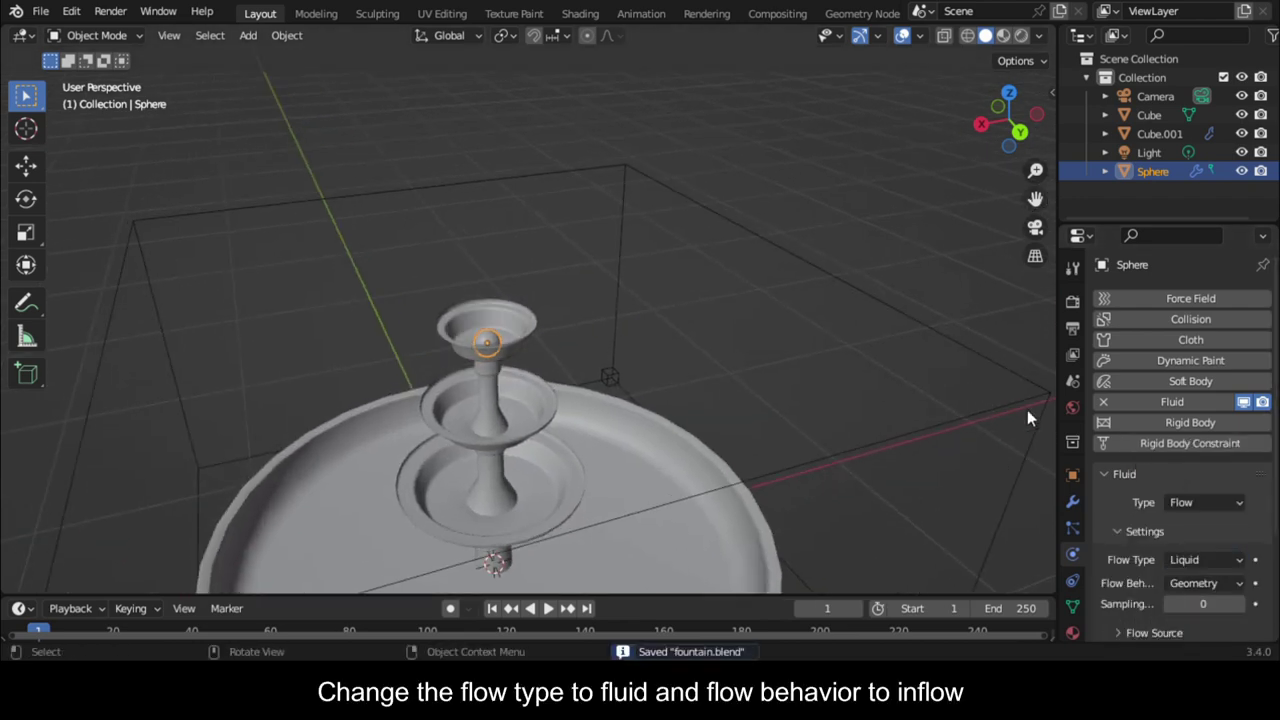
click(1207, 582)
click(1199, 563)
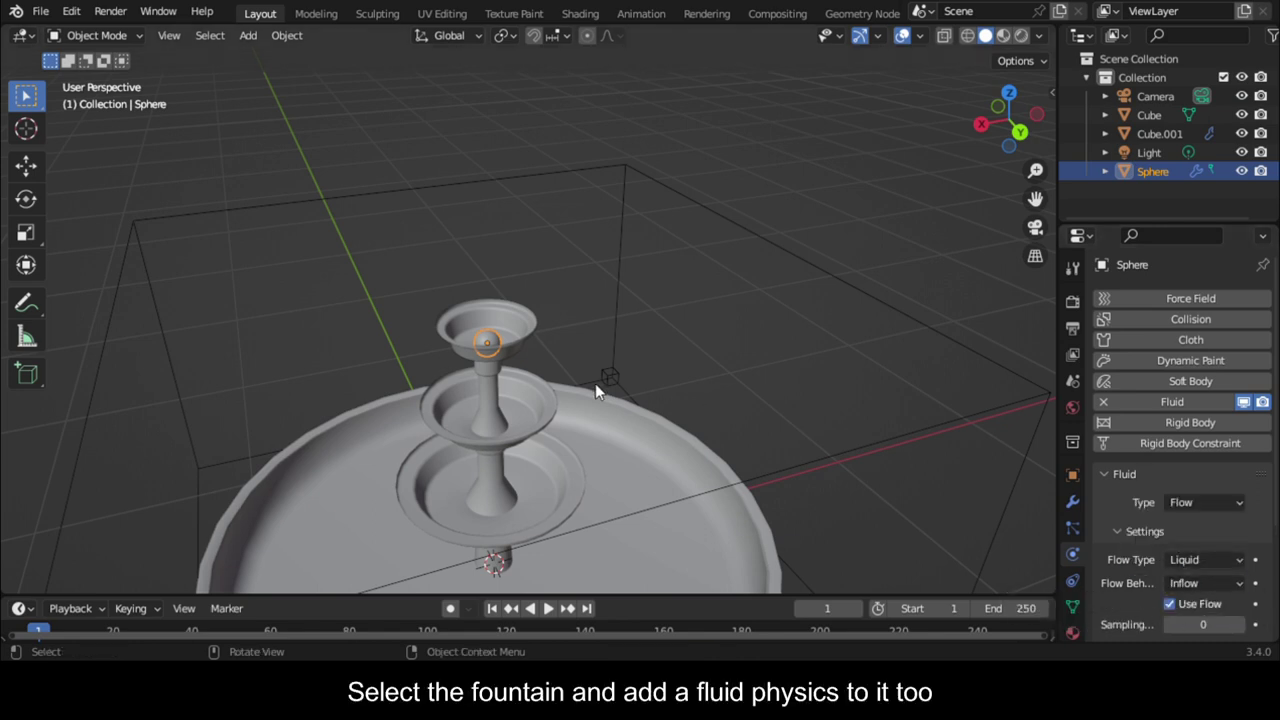
Step: Give the fountain Cube fluid physics as a Collision Effector with Is Planar enabled
click(450, 339)
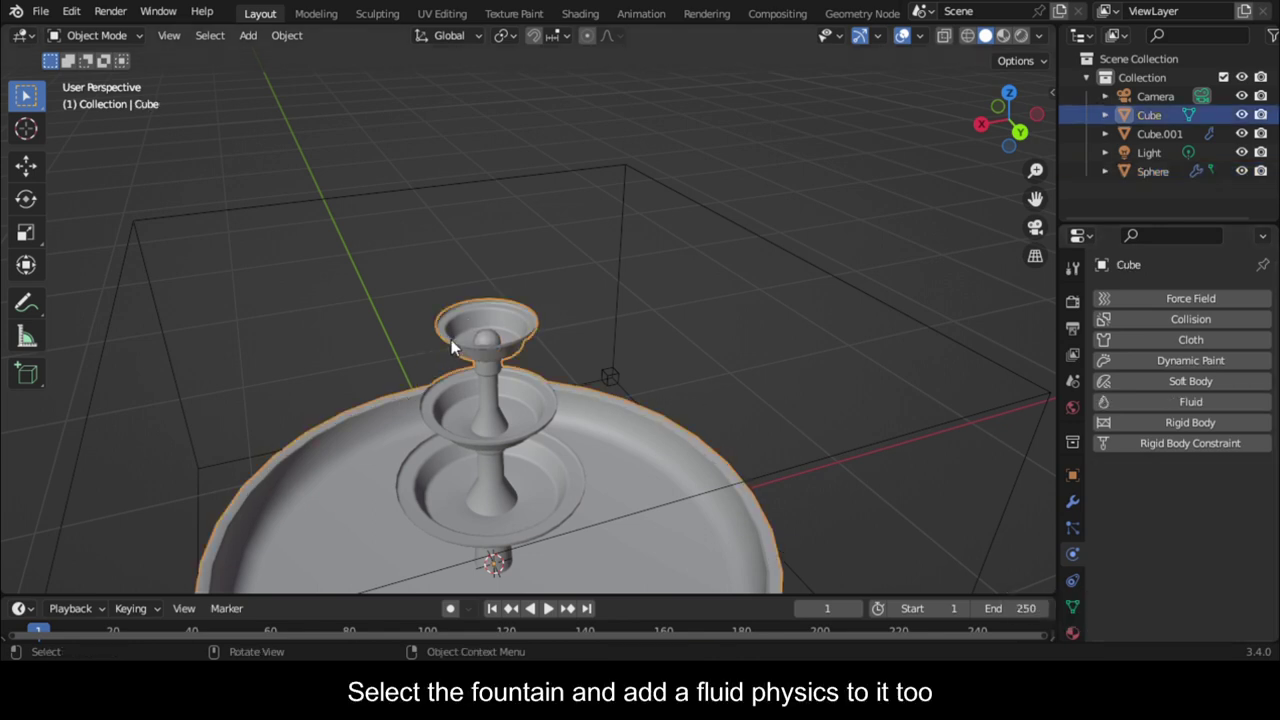
click(1188, 398)
click(1180, 502)
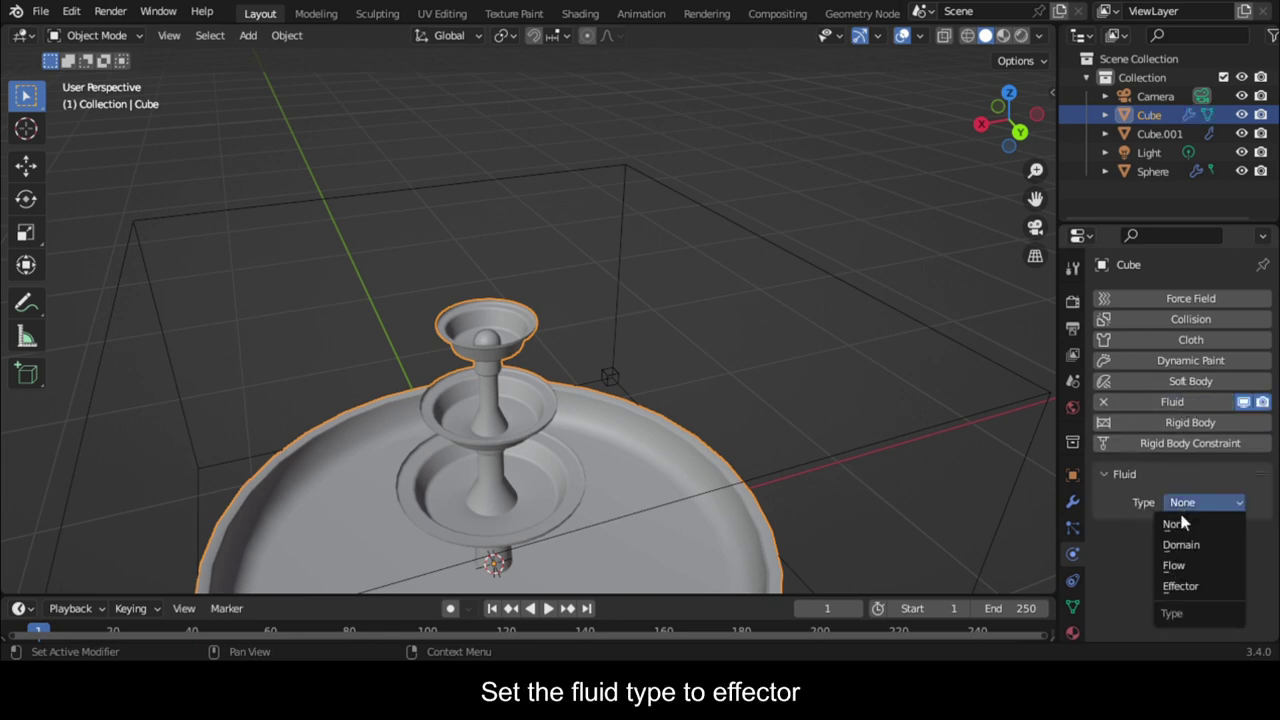
click(1185, 586)
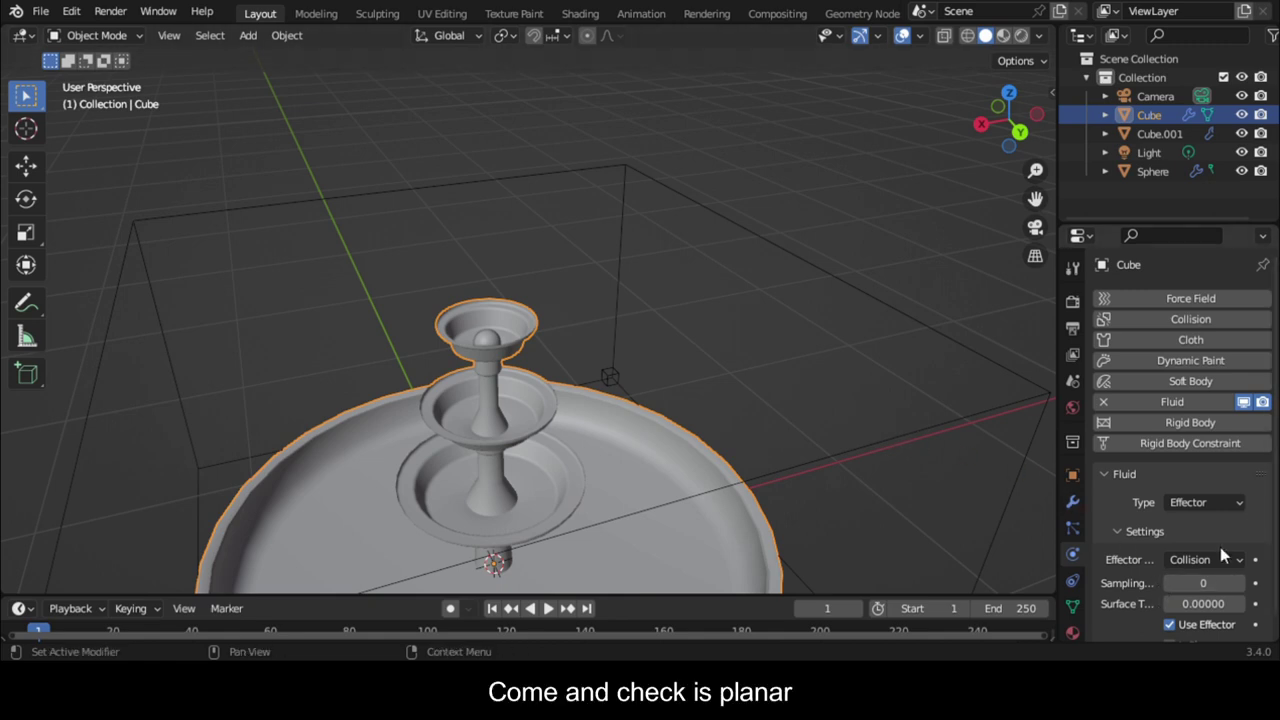
scroll(1220, 552, down, 1)
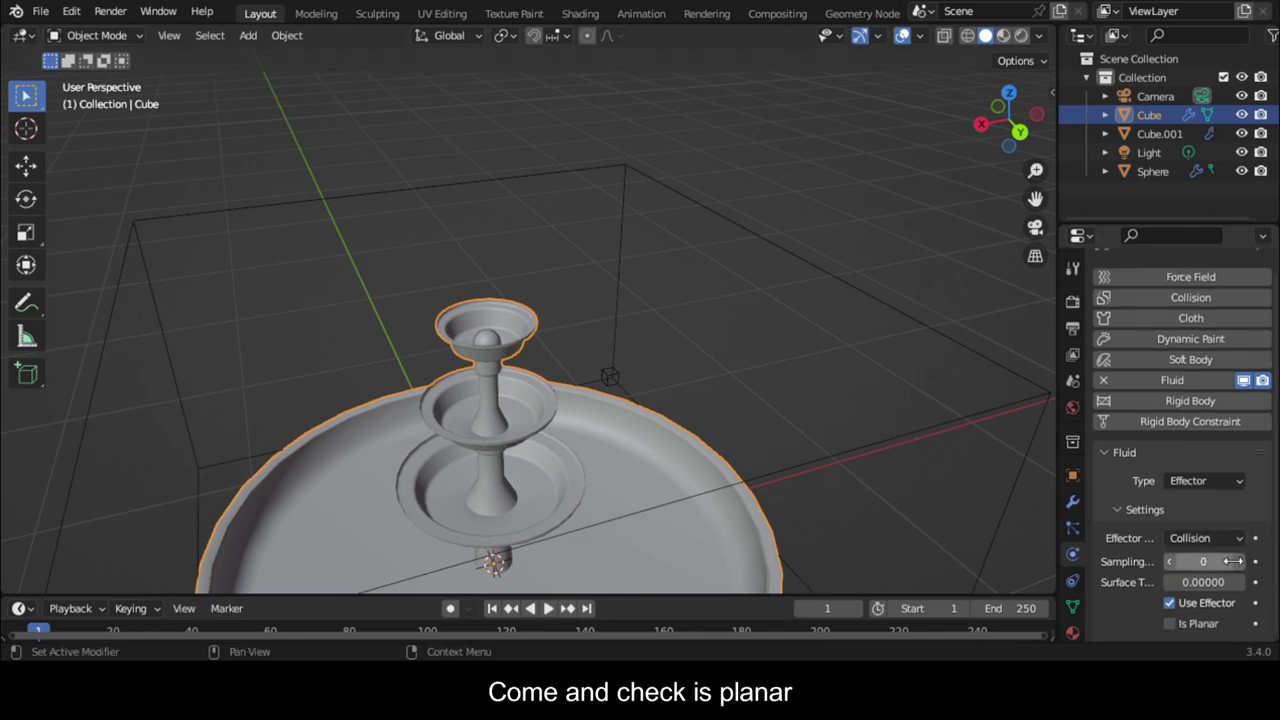
click(1172, 625)
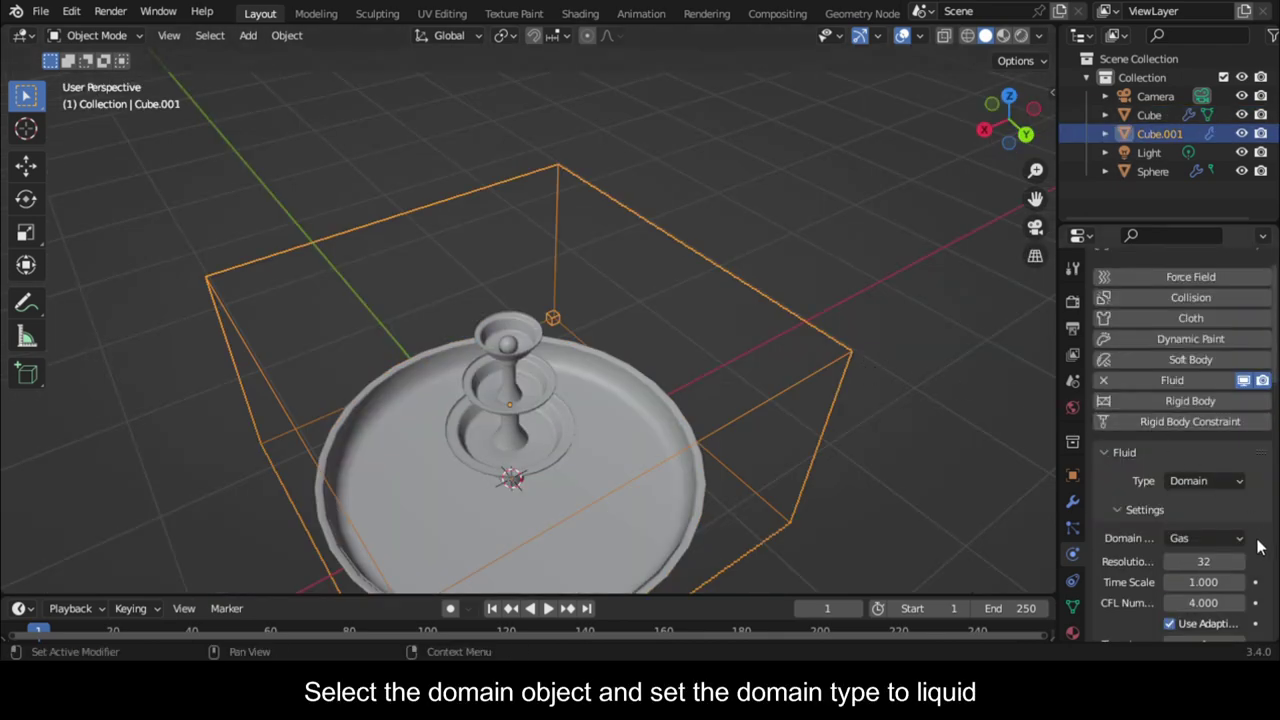
Step: Switch the Cube.001 domain from Gas to Liquid, set resolution 64, and tick Mesh
click(1235, 540)
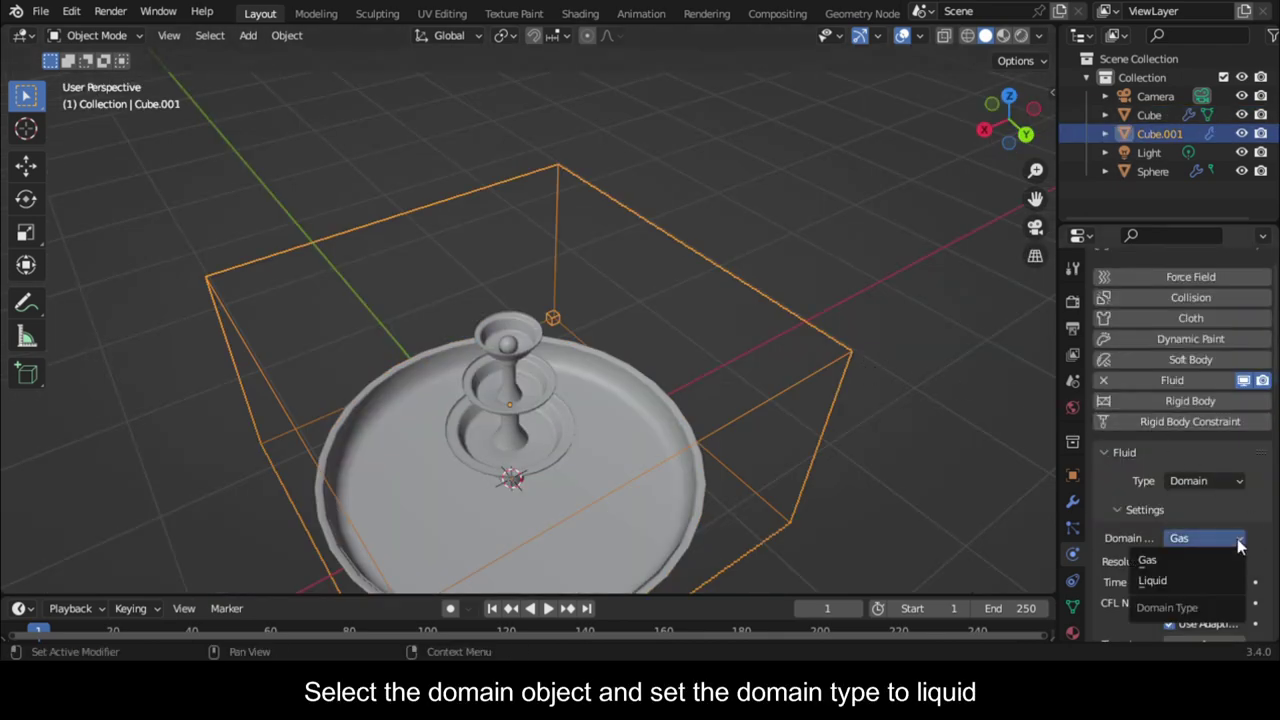
click(1199, 580)
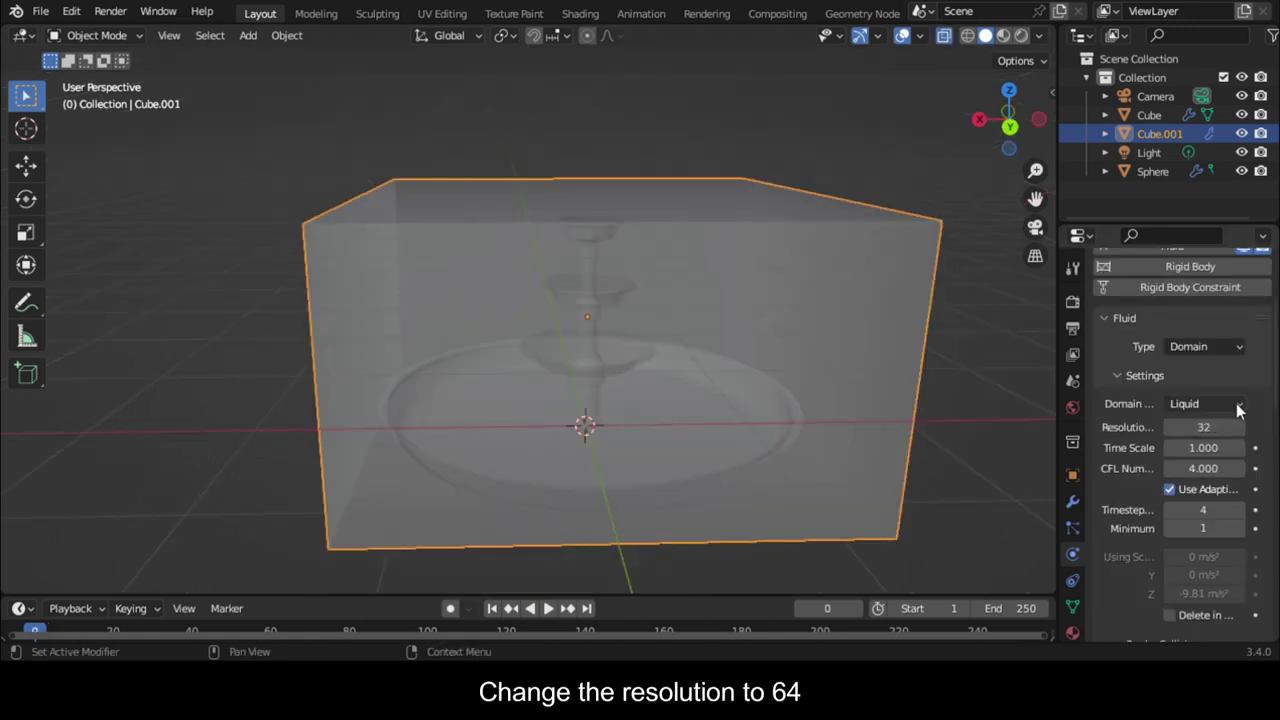
double_click(1238, 427)
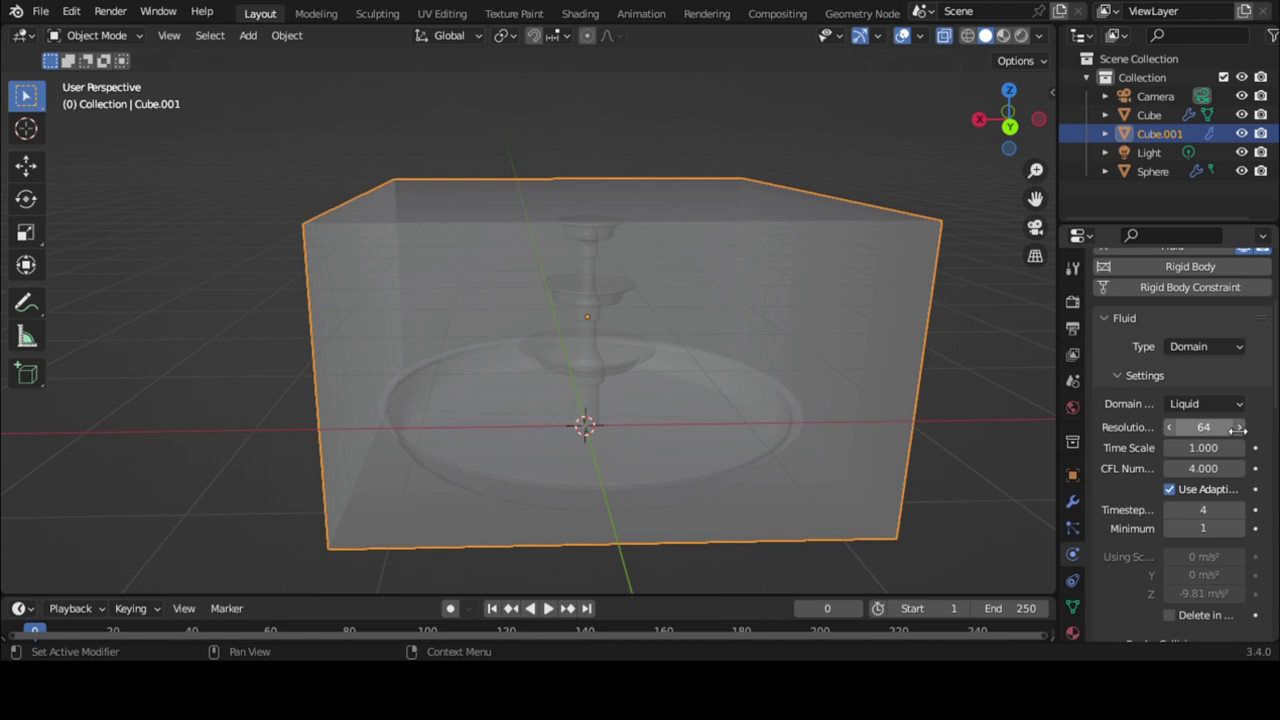
scroll(1240, 395, down, 10)
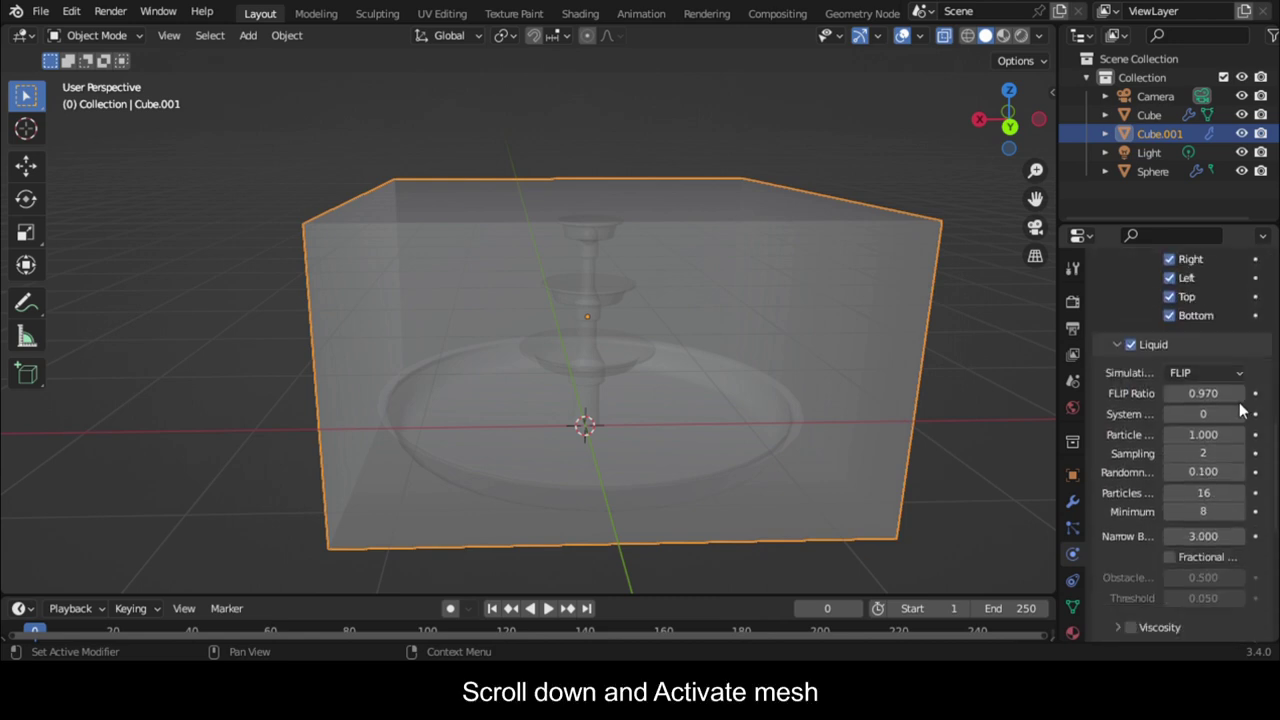
scroll(1239, 401, down, 8)
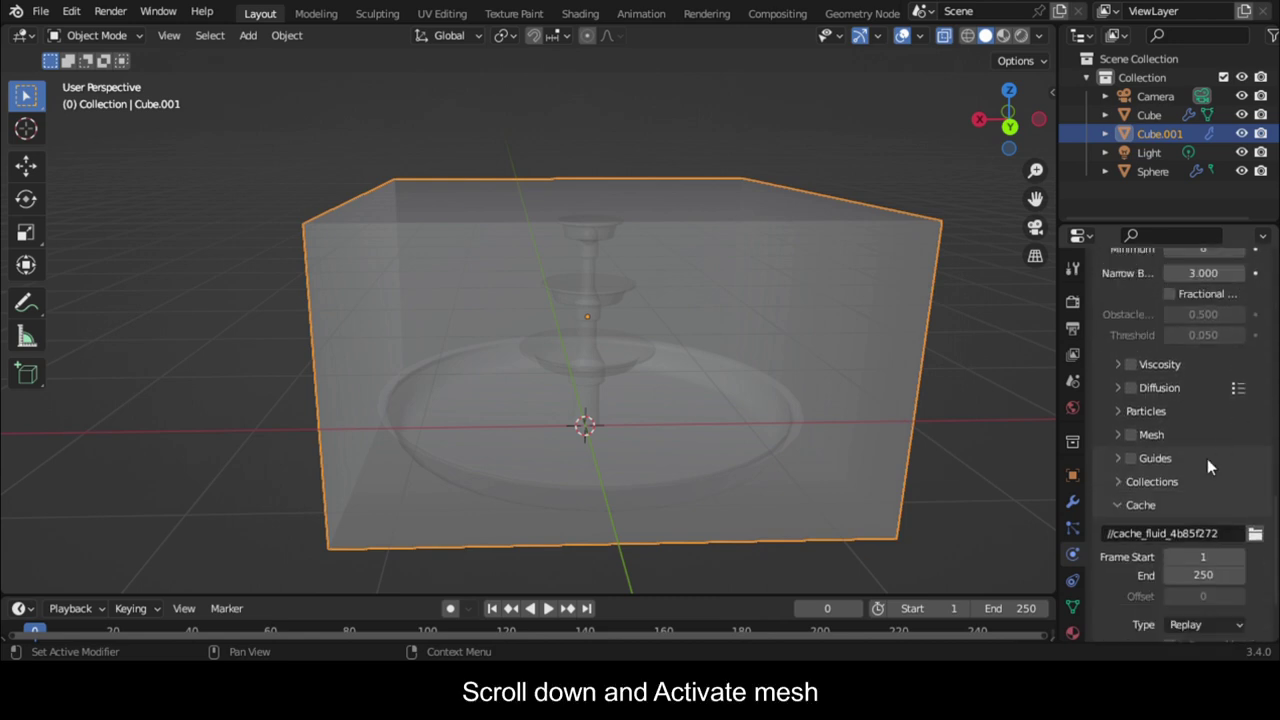
click(1131, 435)
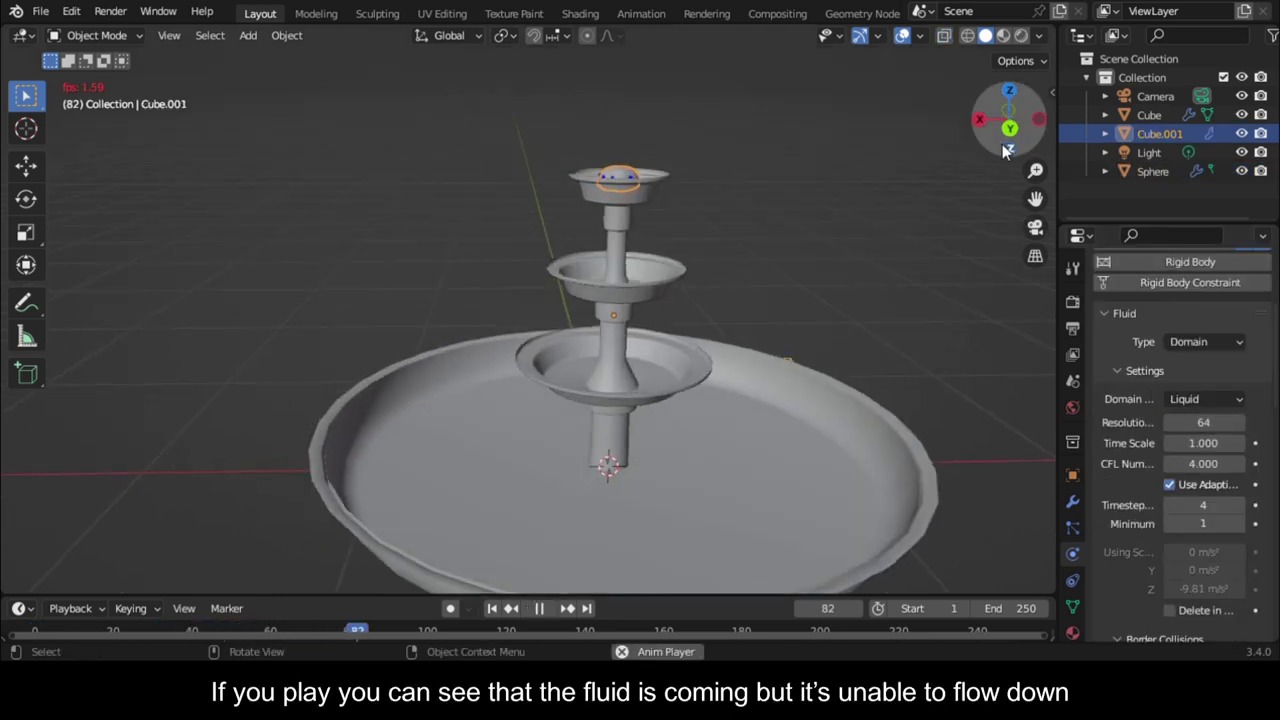
Step: Raise the liquid-emitting sphere about 0.08 m above the top tier
drag(1005, 153, 737, 234)
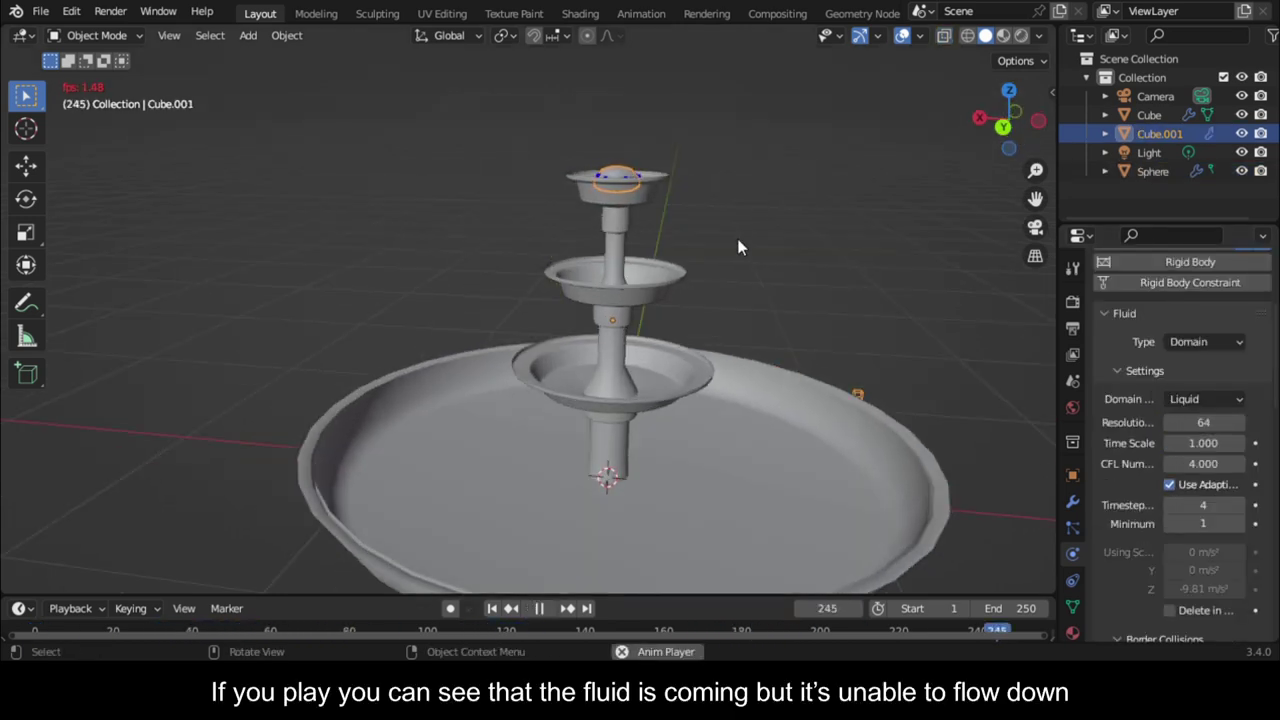
drag(1005, 122, 981, 130)
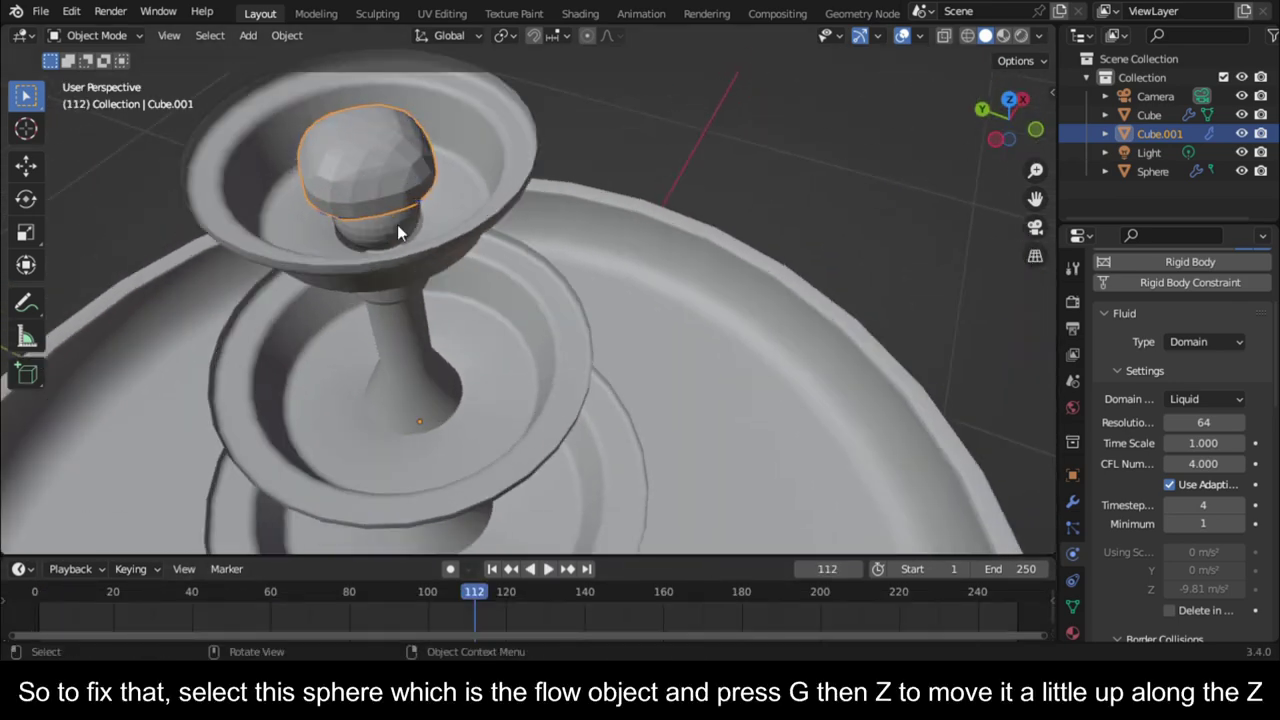
click(398, 230)
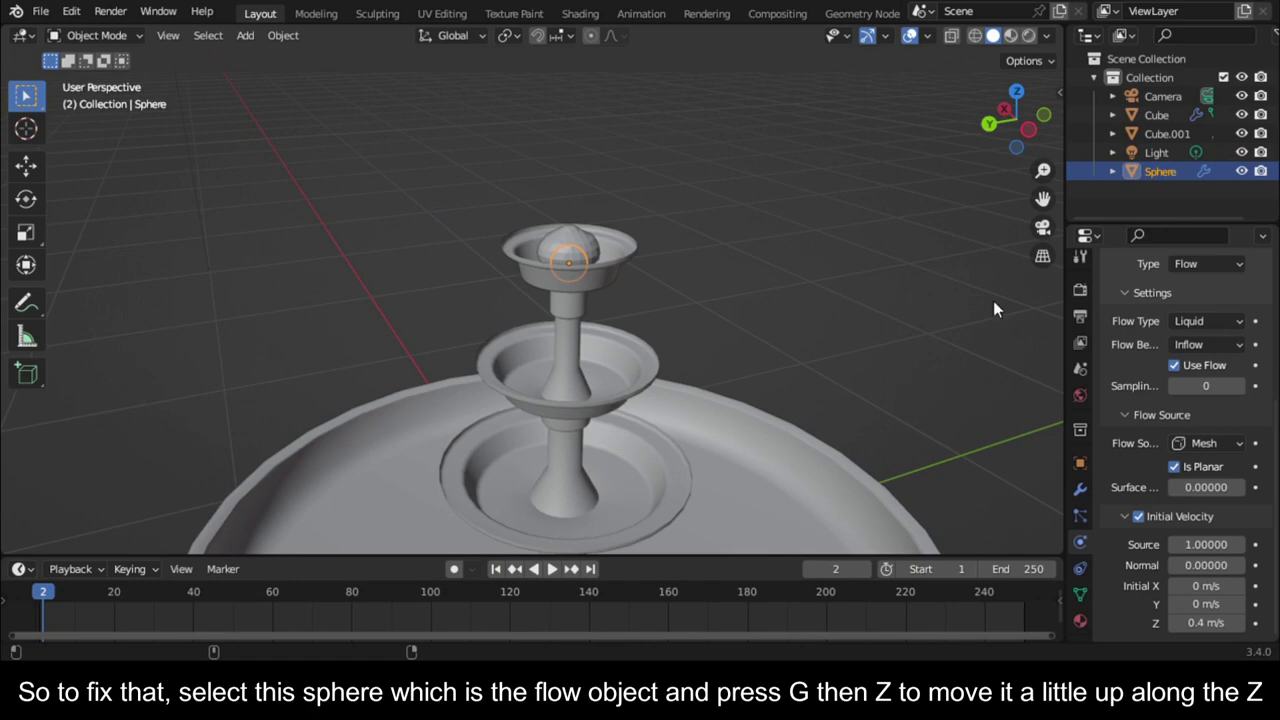
click(650, 228)
key(g)
key(x)
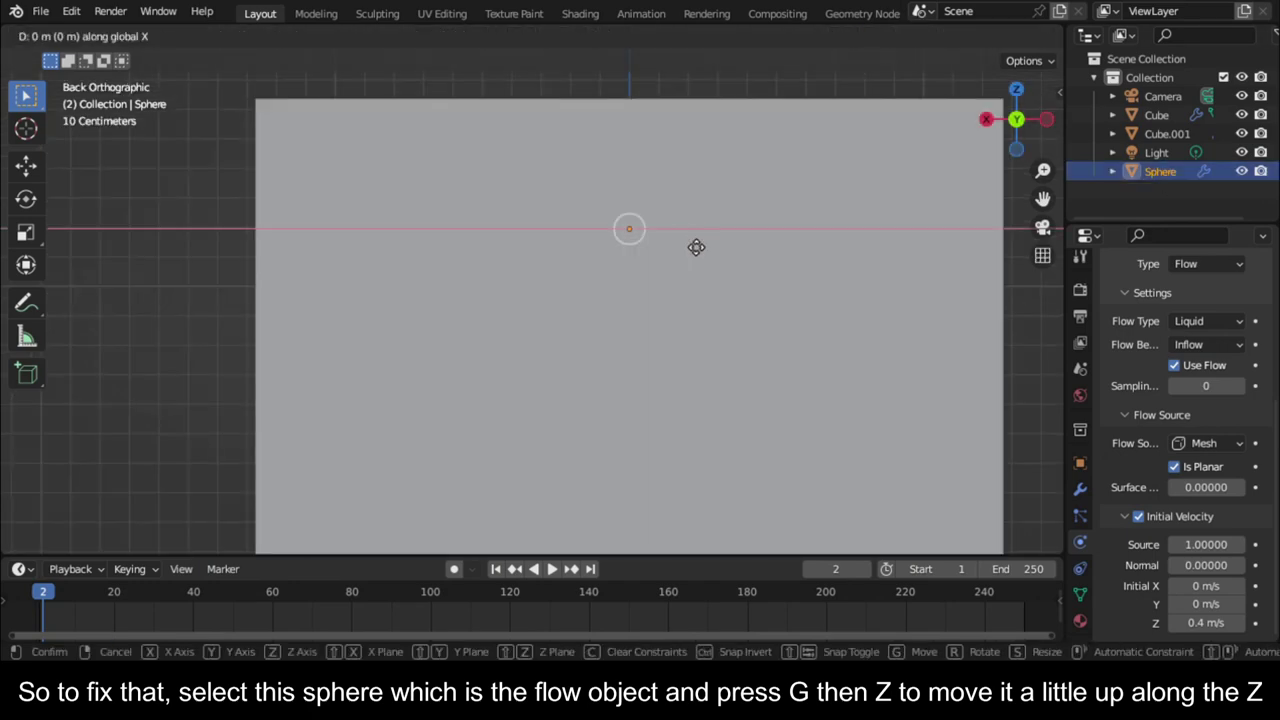
click(693, 224)
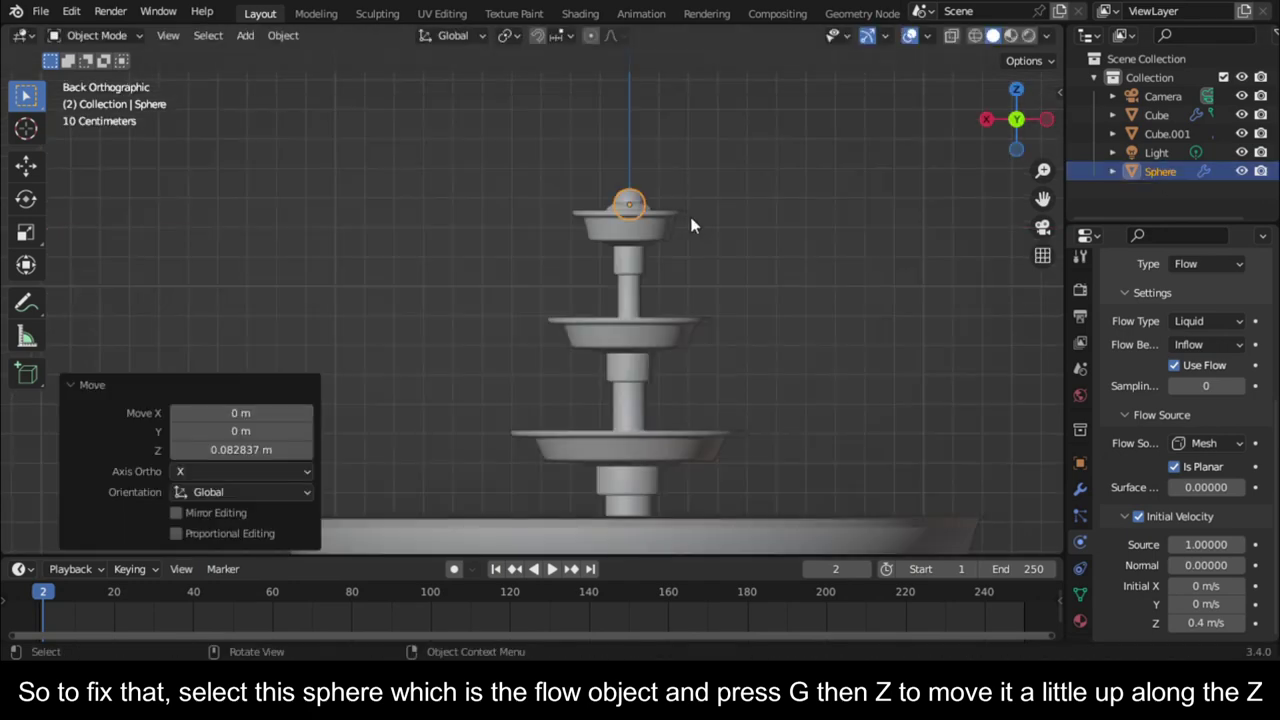
Step: Replay the fluid simulation from the start and watch the liquid flow down the fountain
drag(1016, 120, 996, 132)
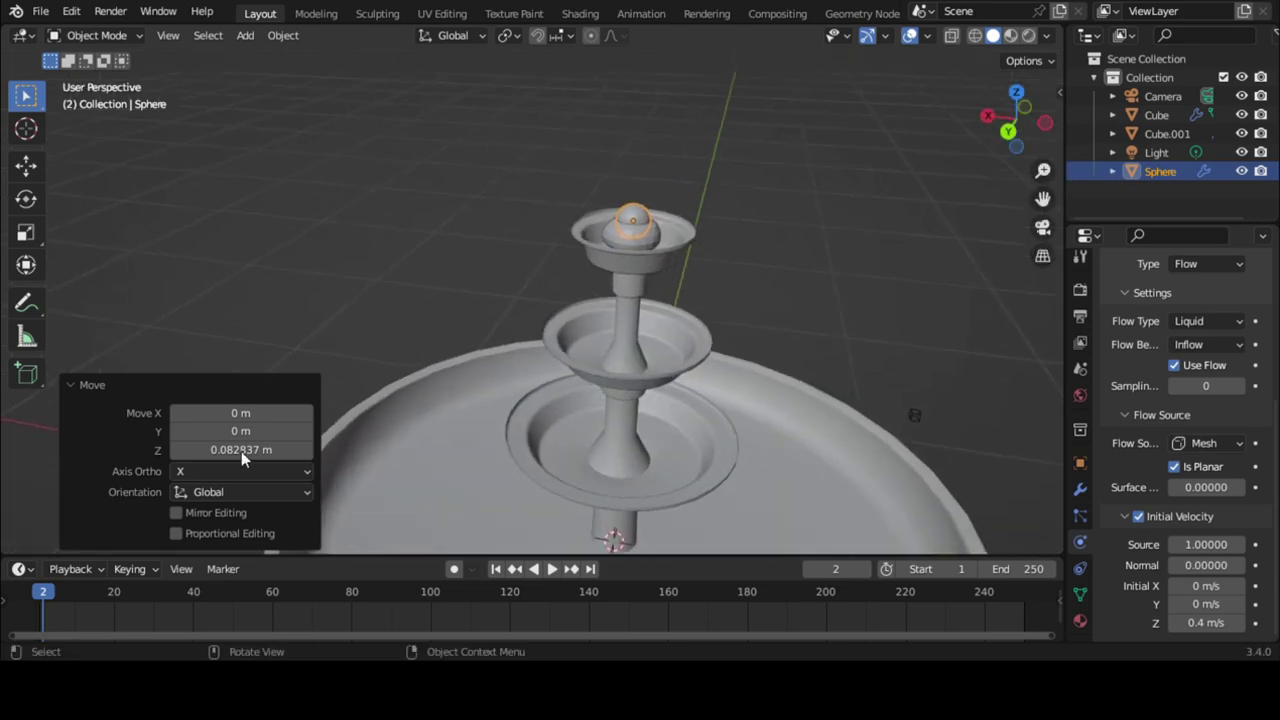
click(34, 606)
key(space)
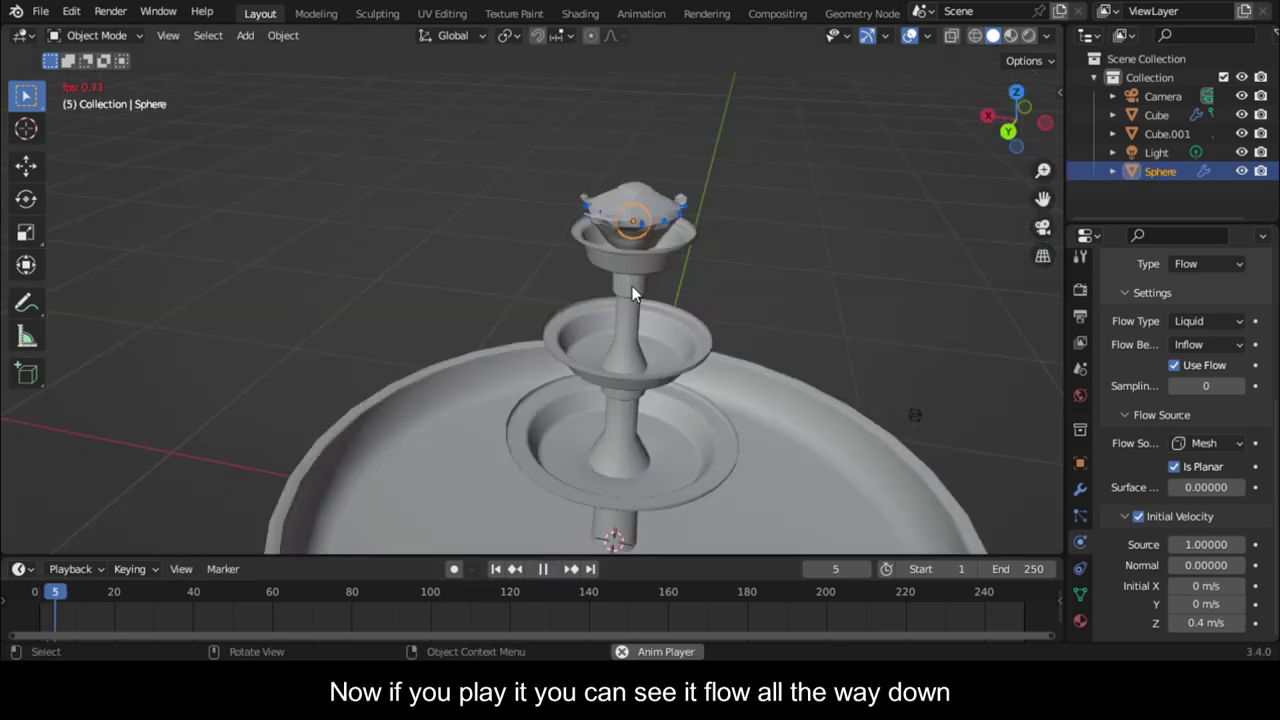
middle_drag(630, 288, 952, 465)
scroll(508, 411, down, 3)
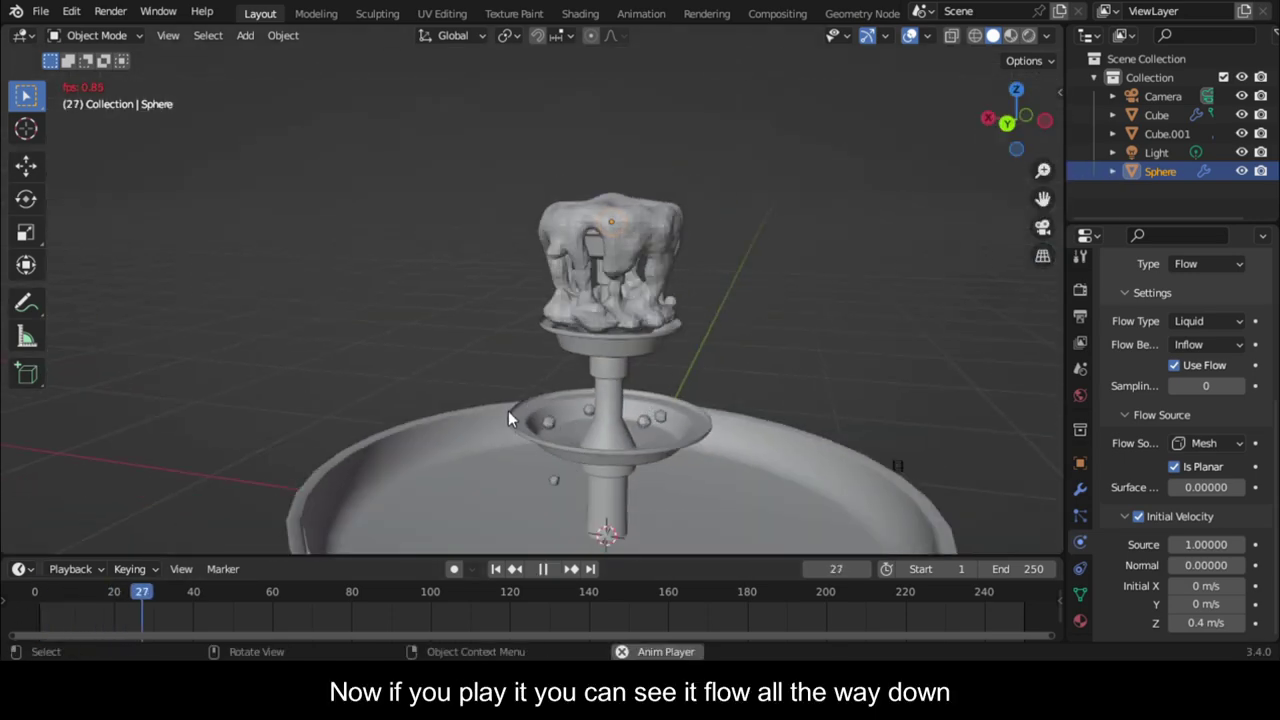
scroll(704, 408, down, 2)
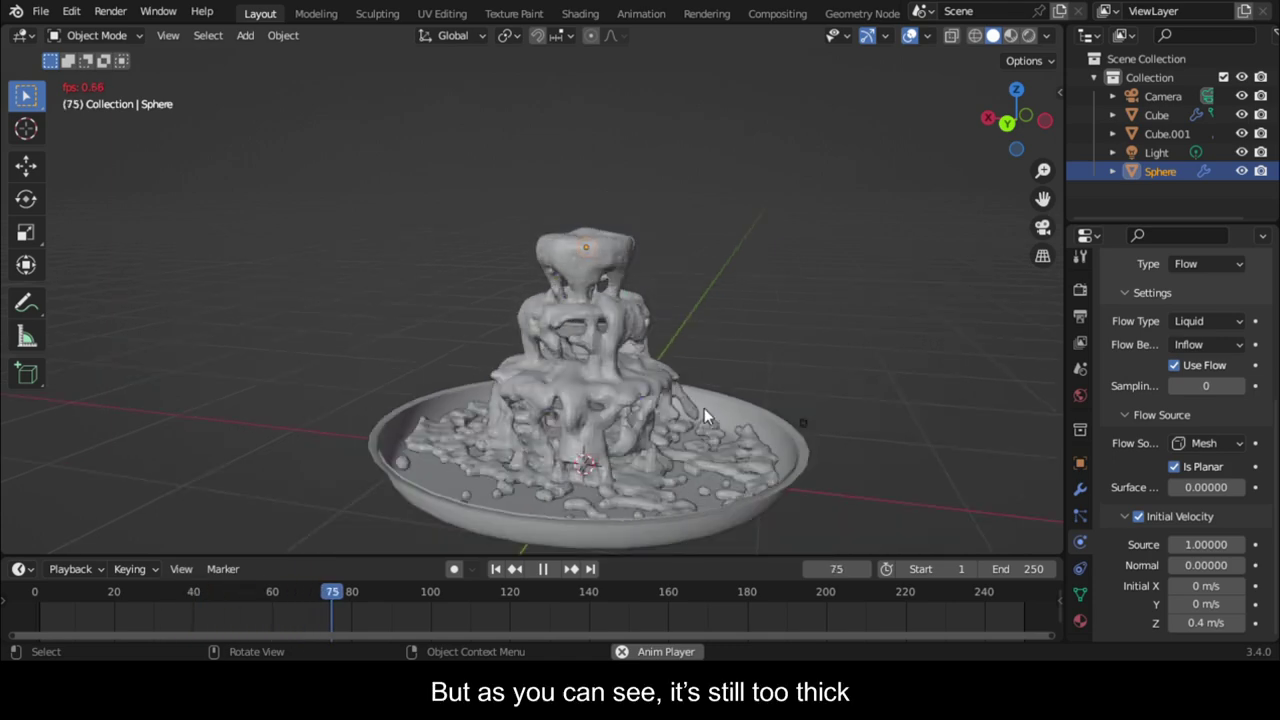
Step: Stop playback, zoom in on the fountain, and select the fluid domain Cube.001
key(space)
middle_drag(704, 408, 511, 304)
scroll(511, 304, up, 2)
click(543, 180)
click(543, 180)
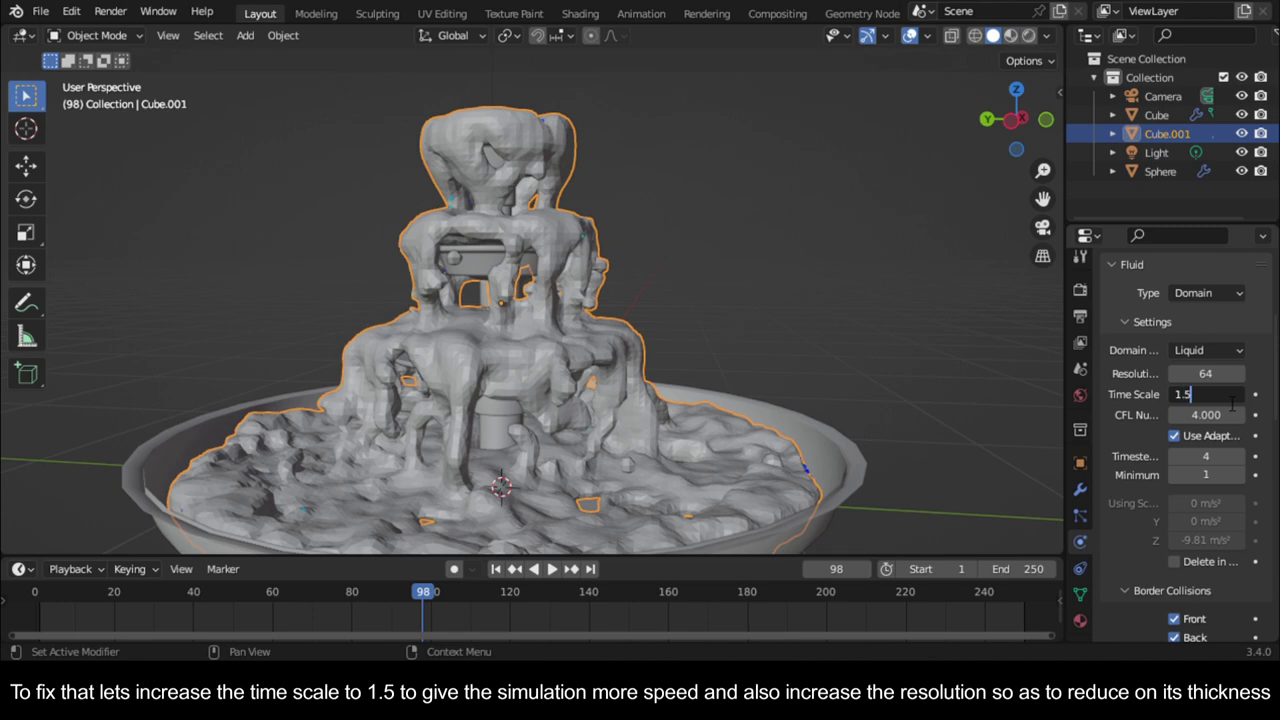
Step: Set the domain Time Scale to 1.5 and resolution to 128
click(1232, 402)
text(1.5)
key(Return)
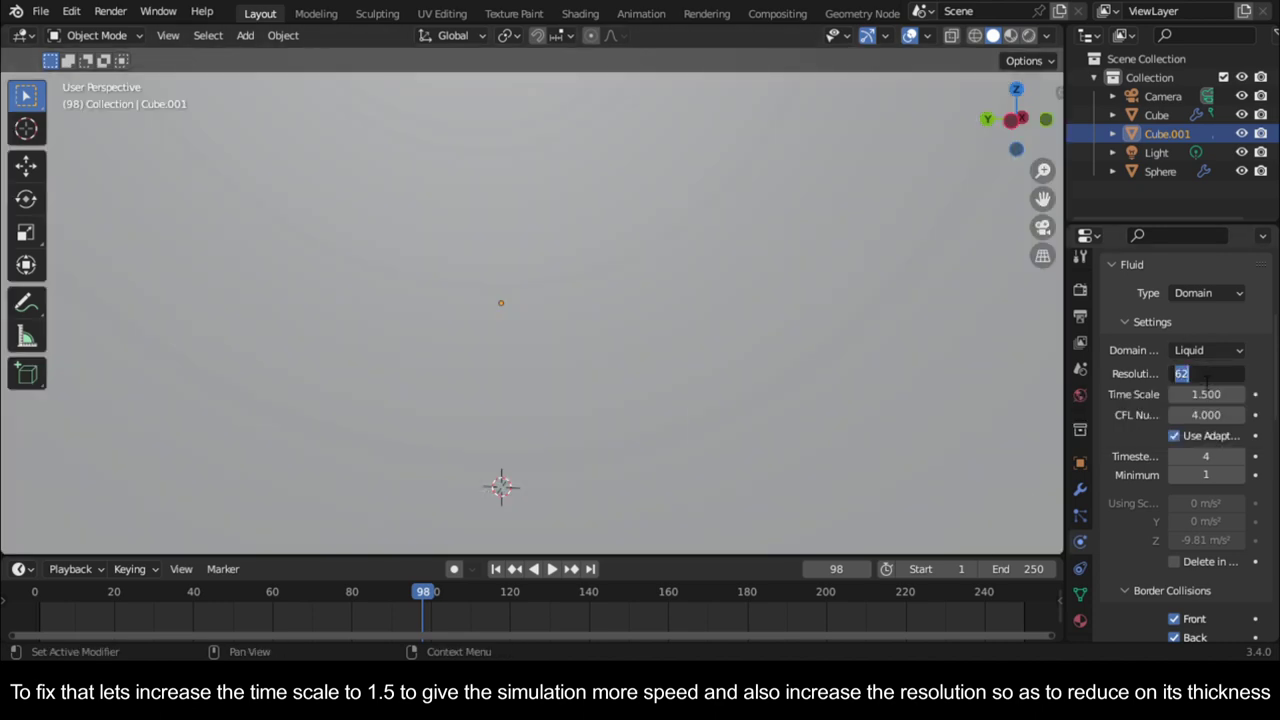
click(1207, 378)
text(128)
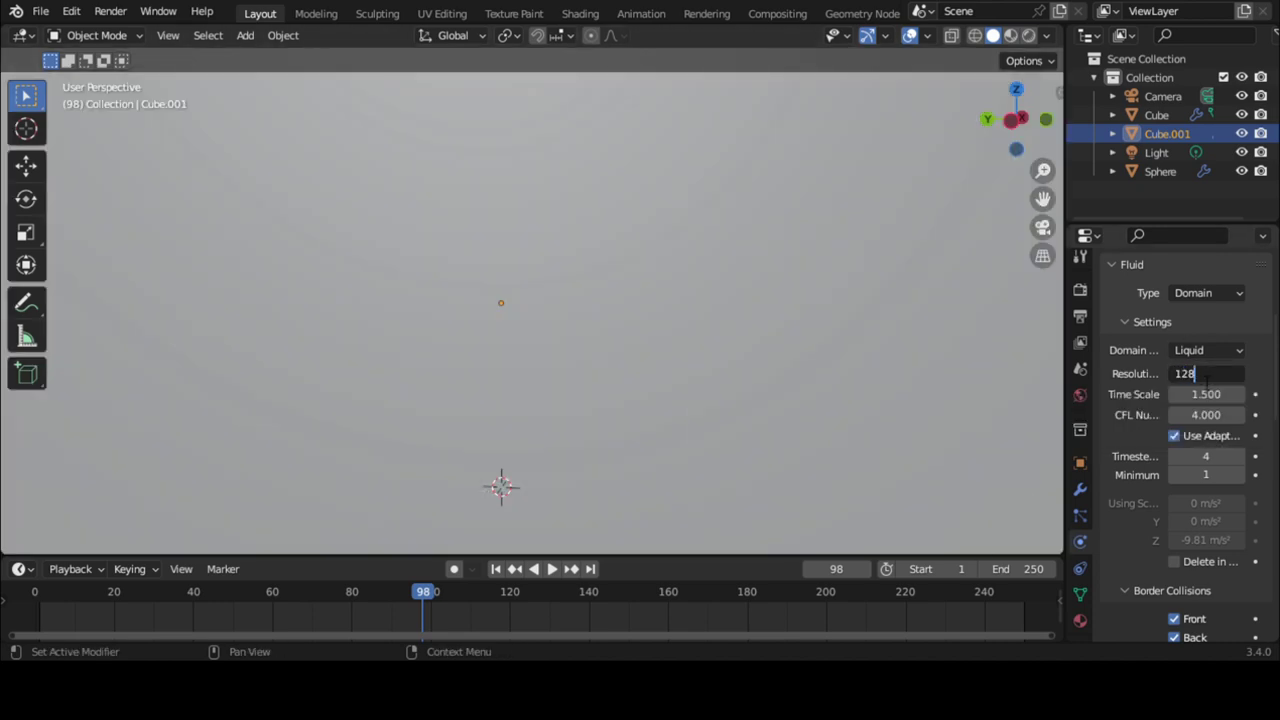
Step: Make the cache resumable, type All, ending at frame 200, then bake and play it
scroll(1168, 559, down, 15)
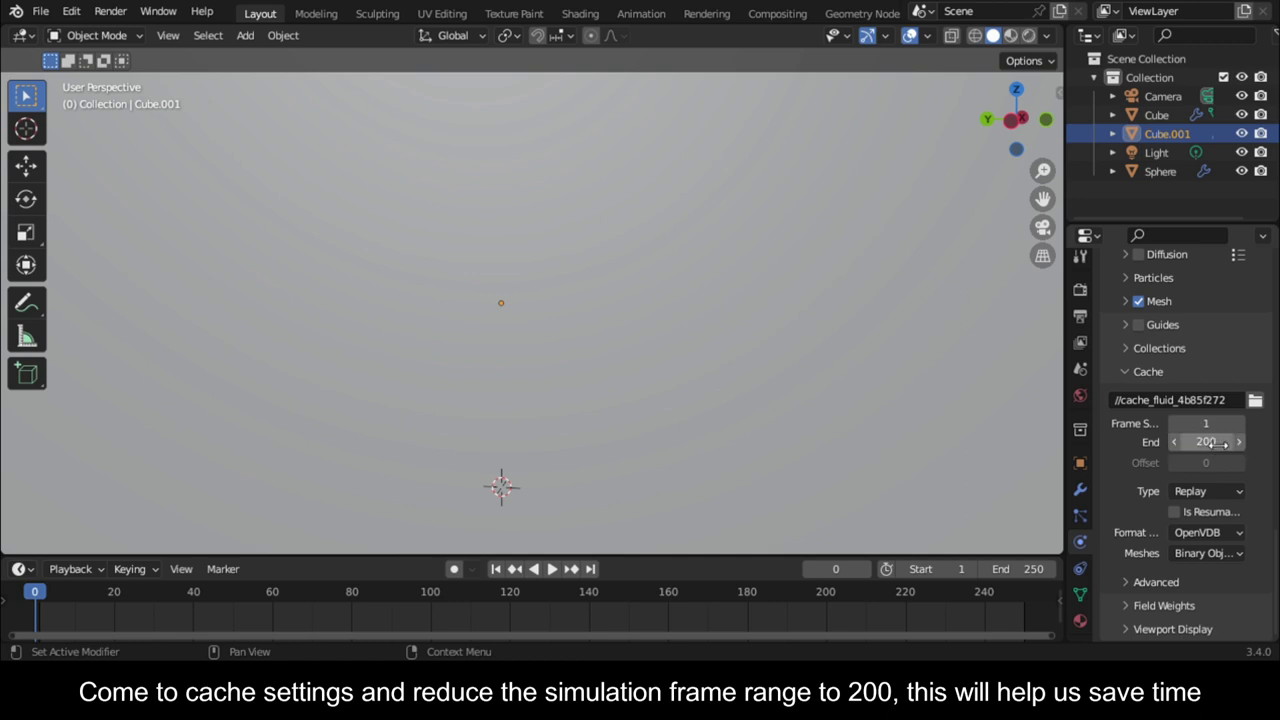
text(200)
key(Return)
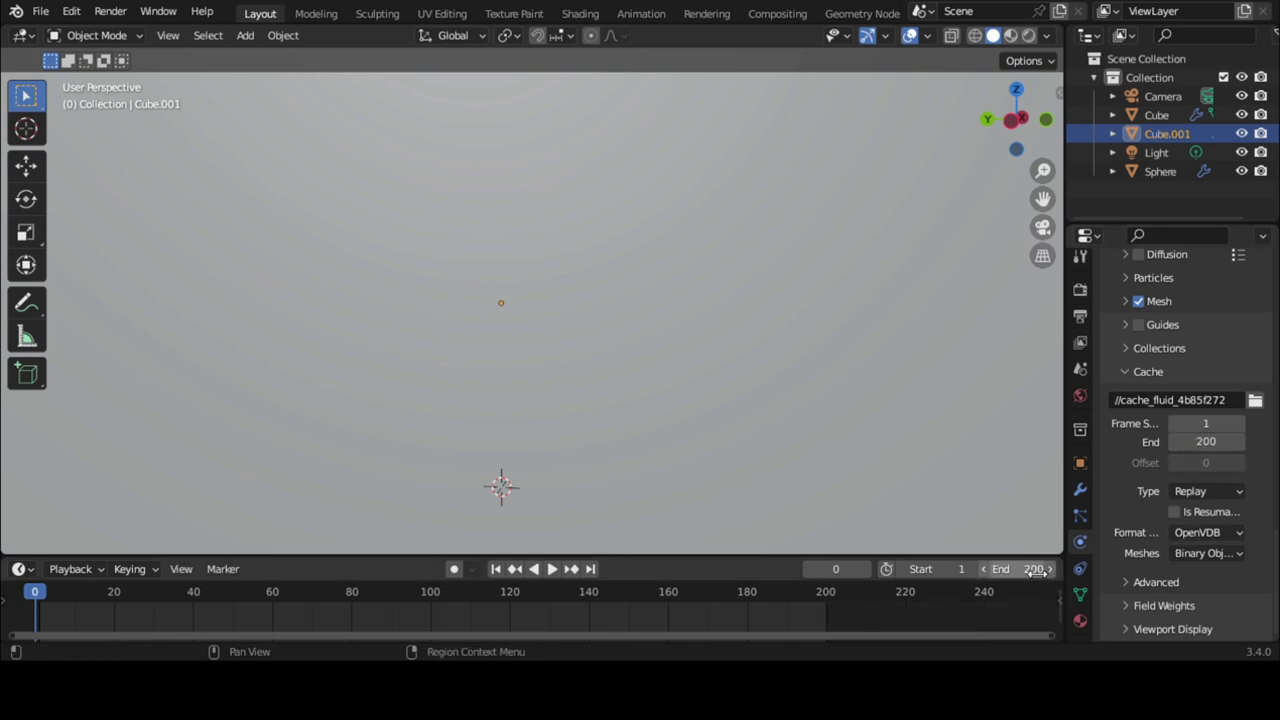
click(1210, 492)
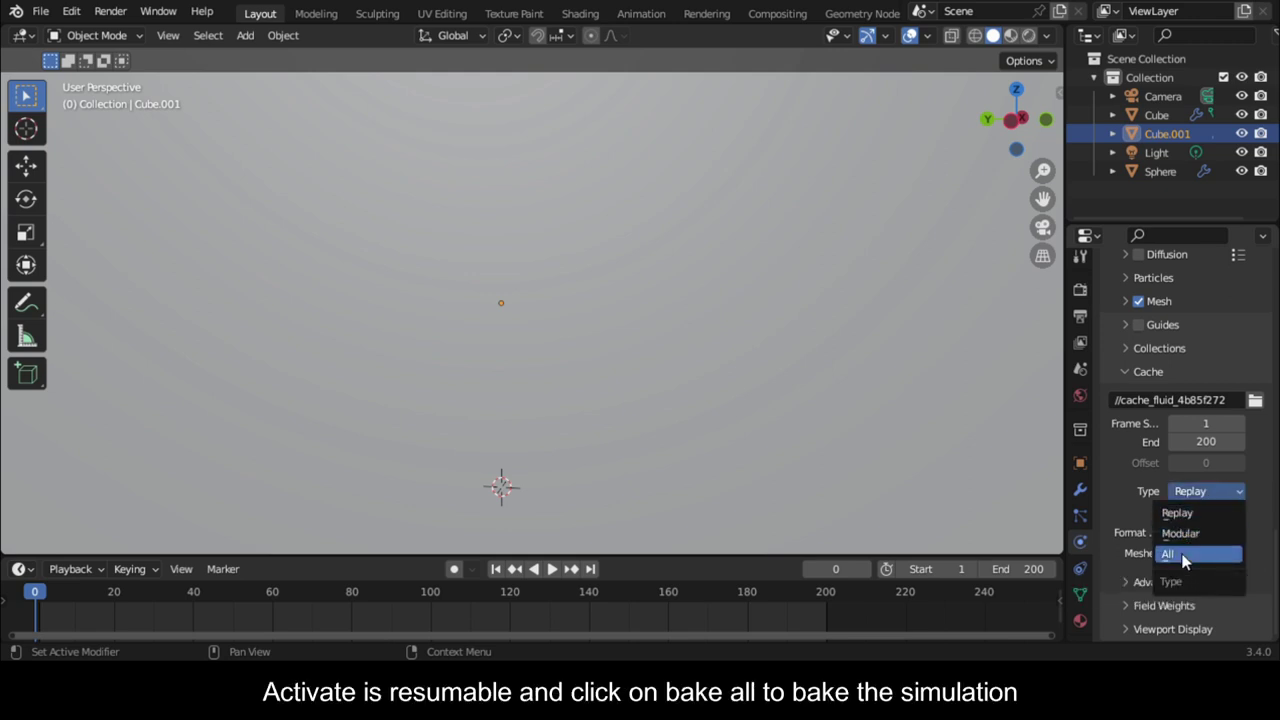
click(1183, 558)
click(1174, 511)
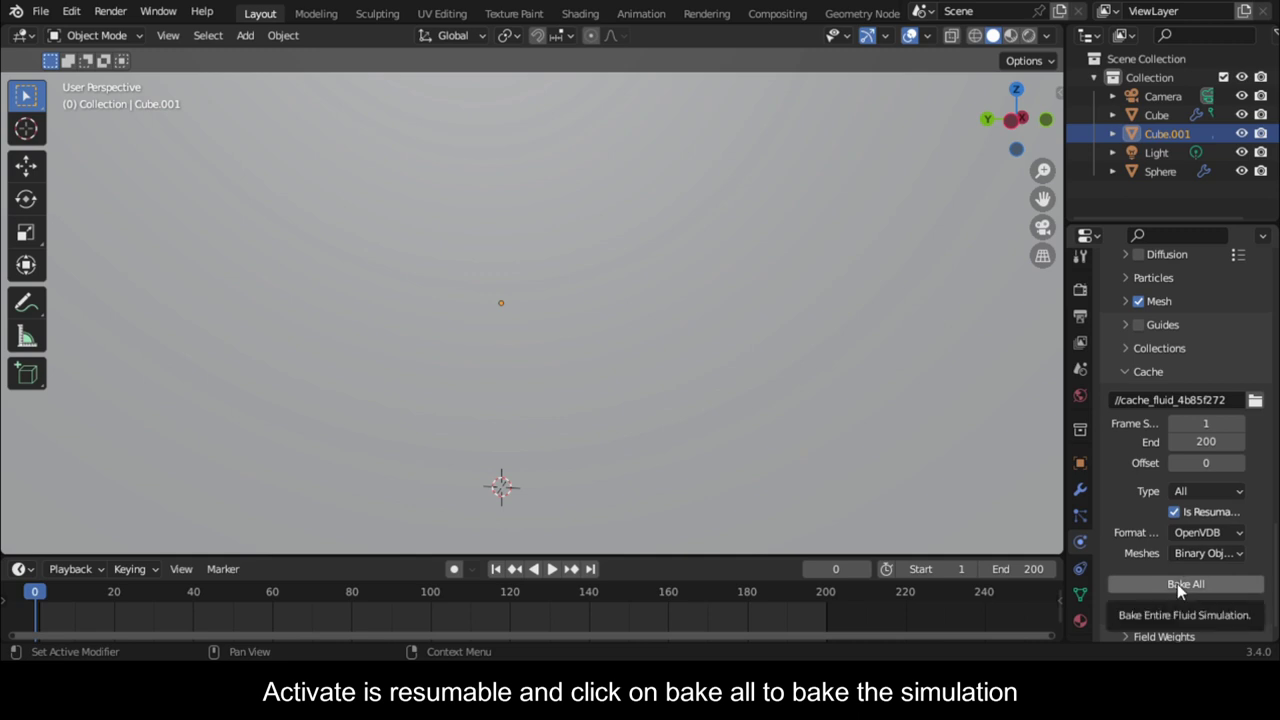
click(1104, 592)
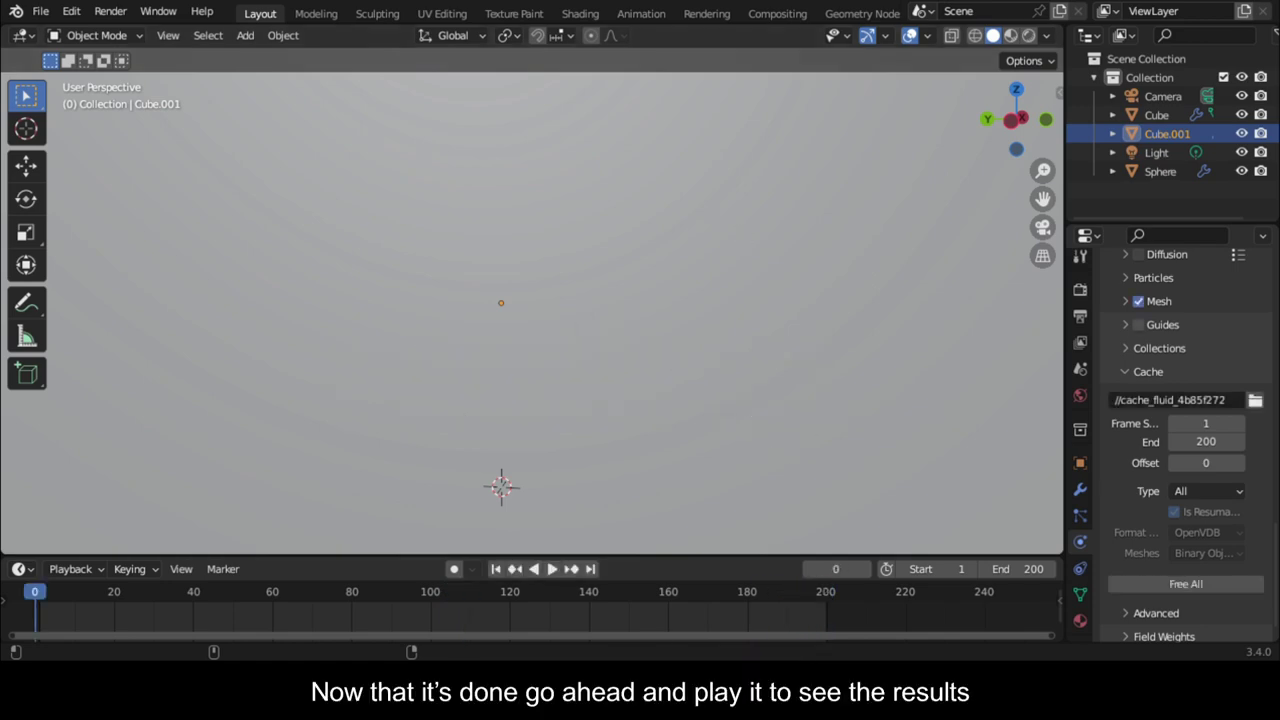
key(space)
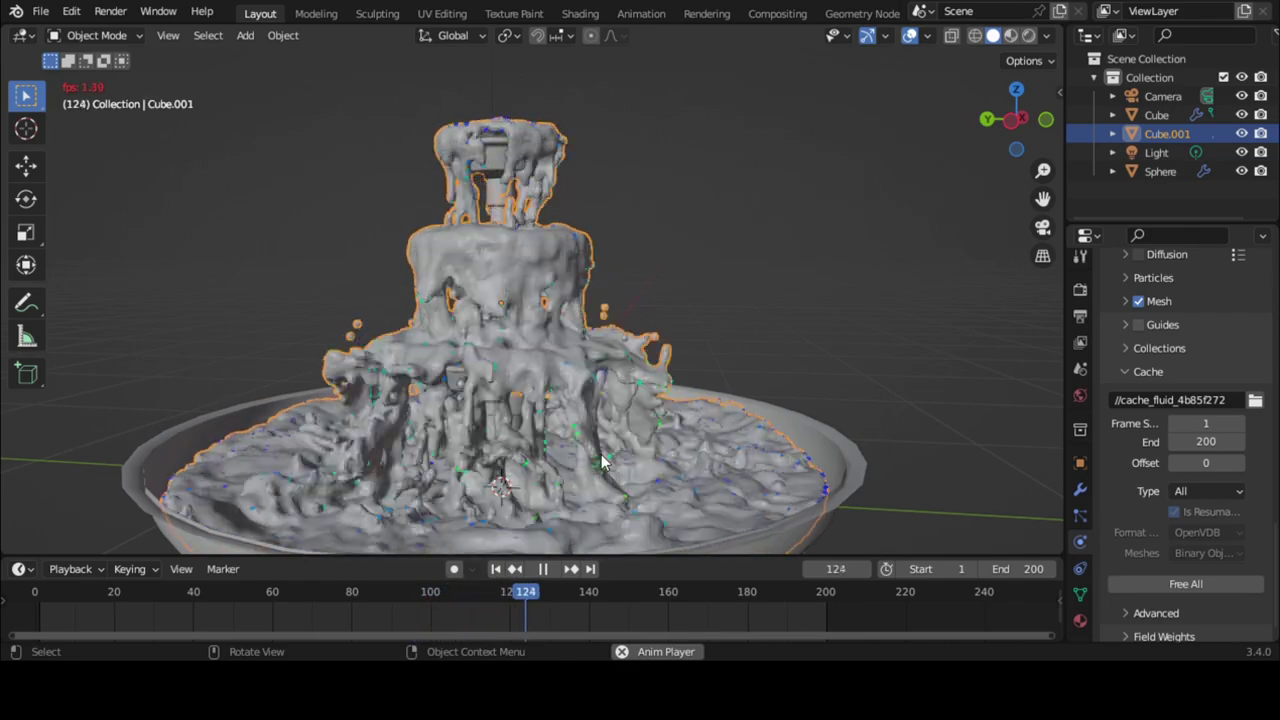
Step: Stop playback and free the baked fluid cache, leaving the domain an empty box
key(space)
middle_drag(601, 454, 872, 272)
drag(1030, 128, 993, 130)
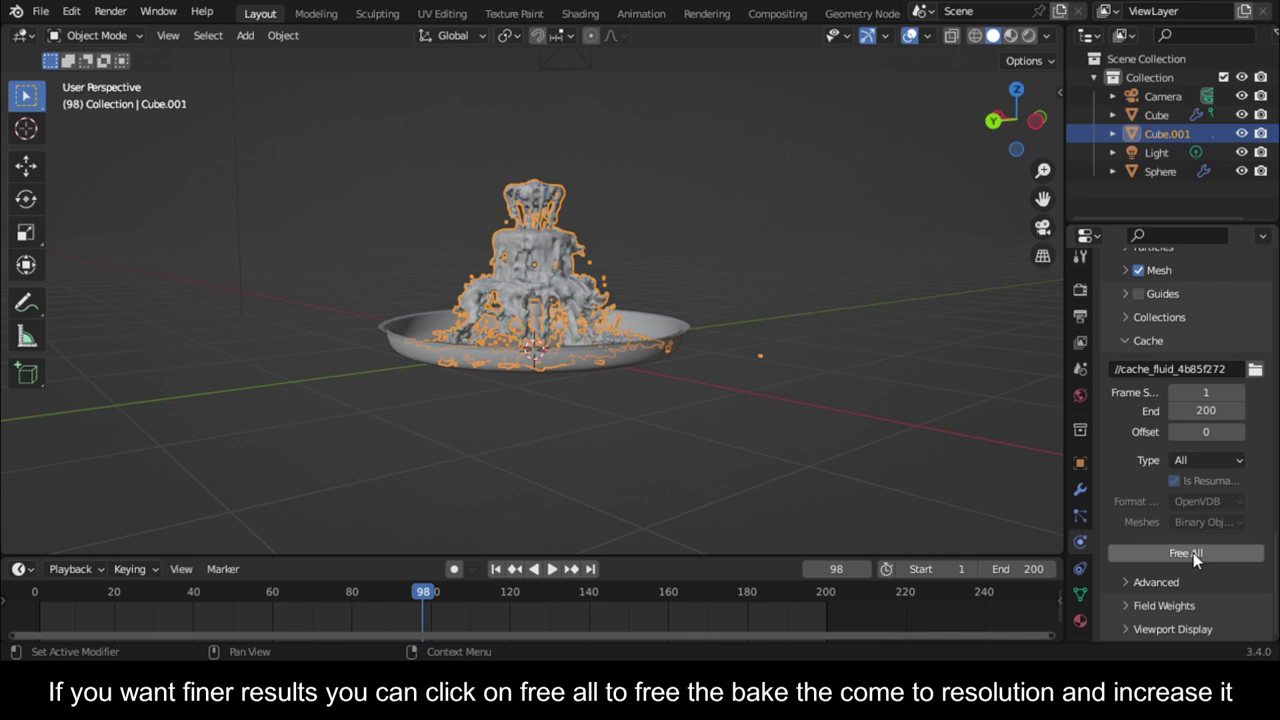
click(1193, 556)
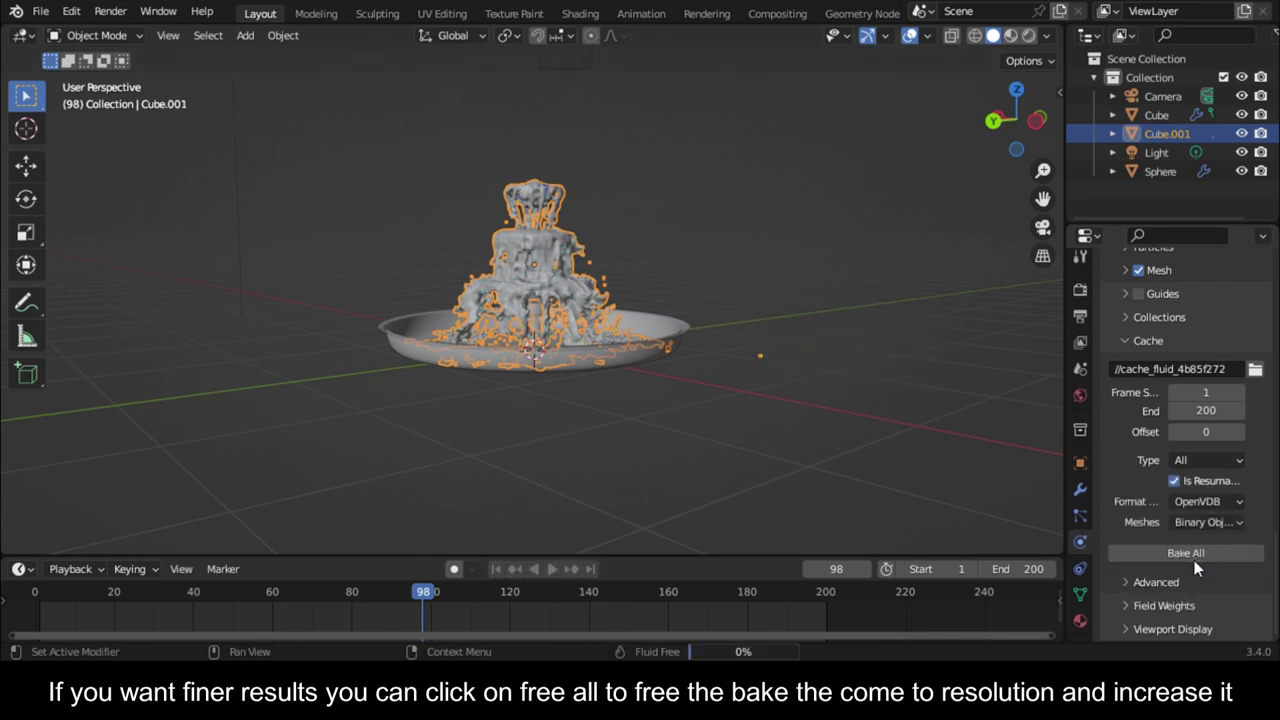
scroll(1197, 466, up, 15)
scroll(1195, 480, up, 5)
Step: Rebake the fluid at resolution 256 with cache end frame 100, then play it to frame 66
click(1218, 516)
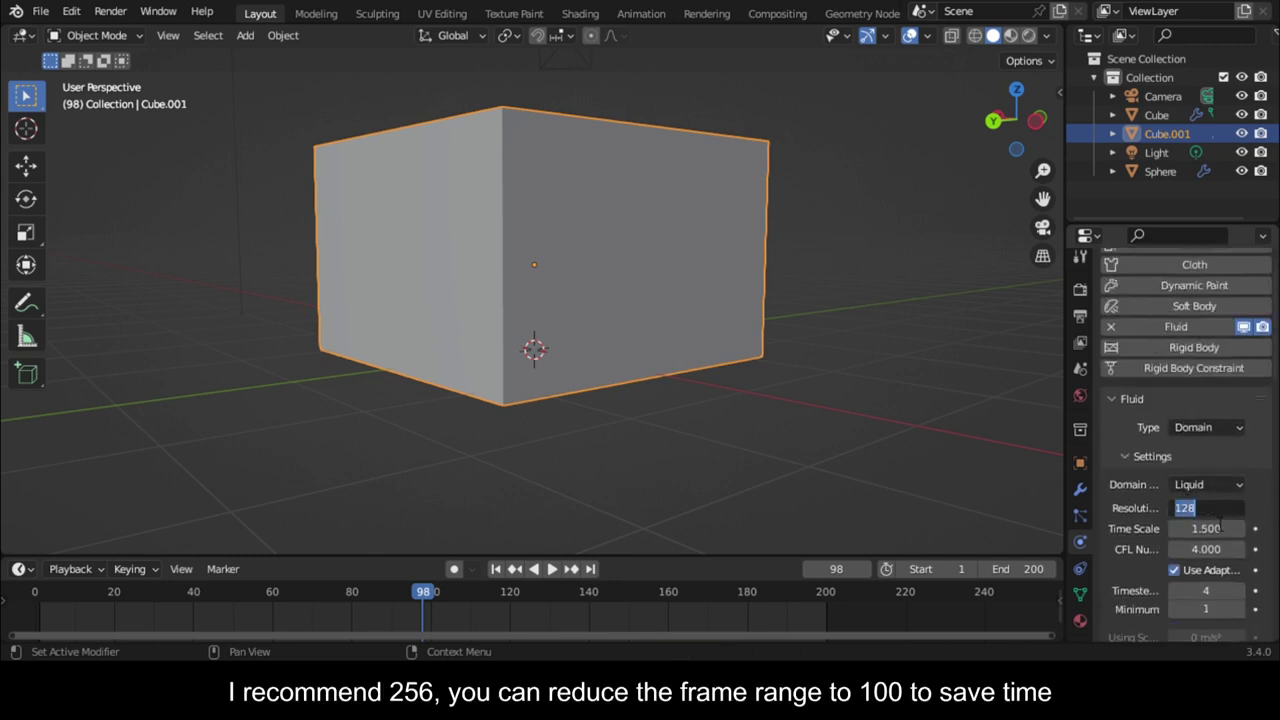
text(256)
key(Return)
scroll(1203, 488, down, 20)
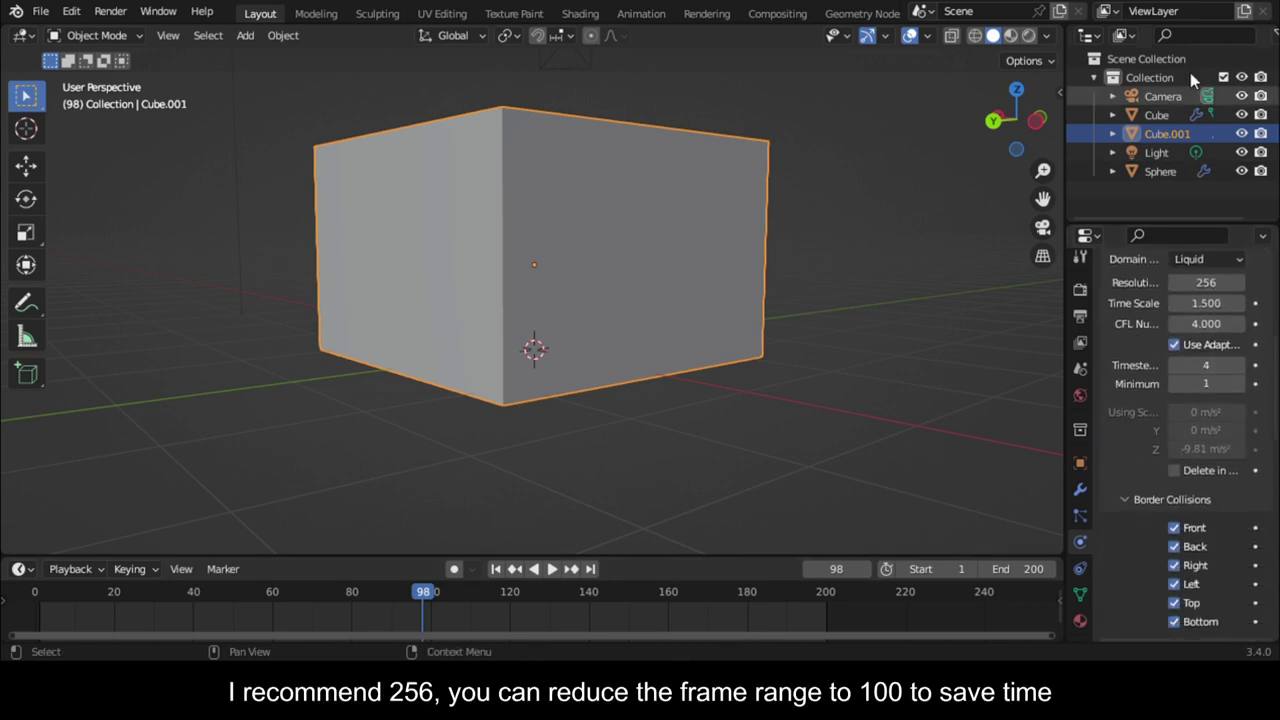
click(1207, 411)
text(100)
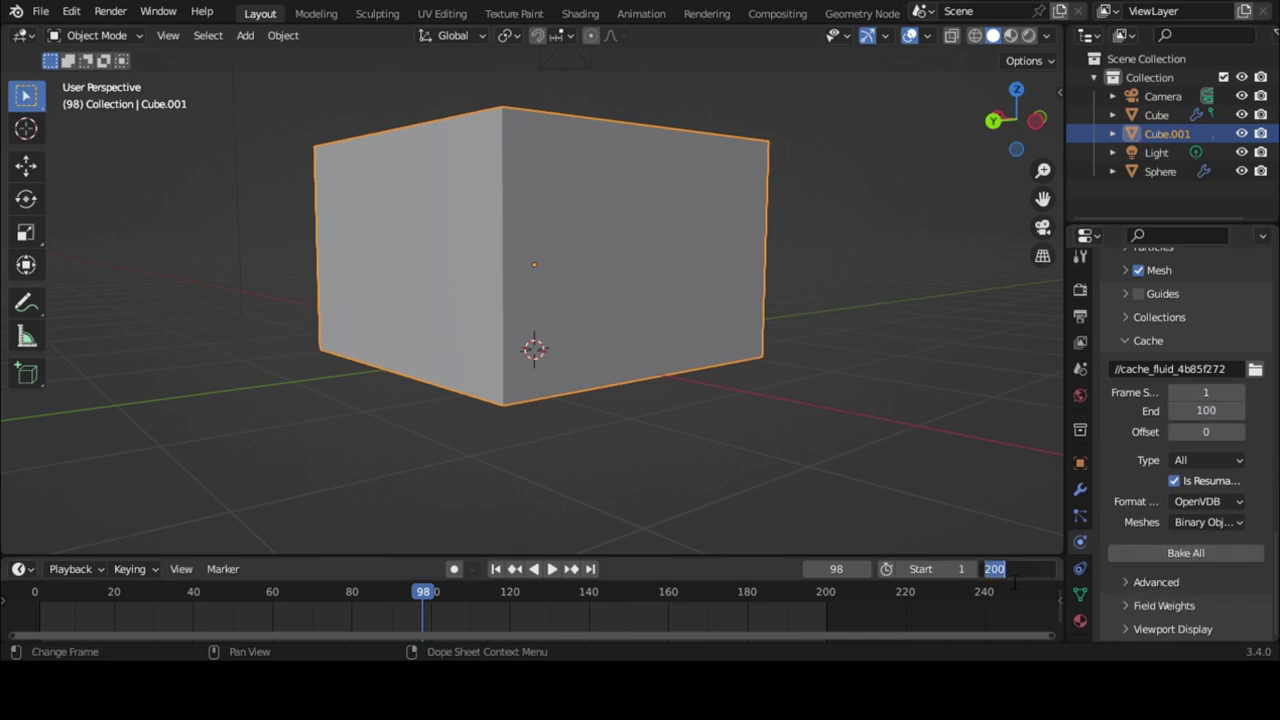
text(100)
key(Return)
click(1199, 555)
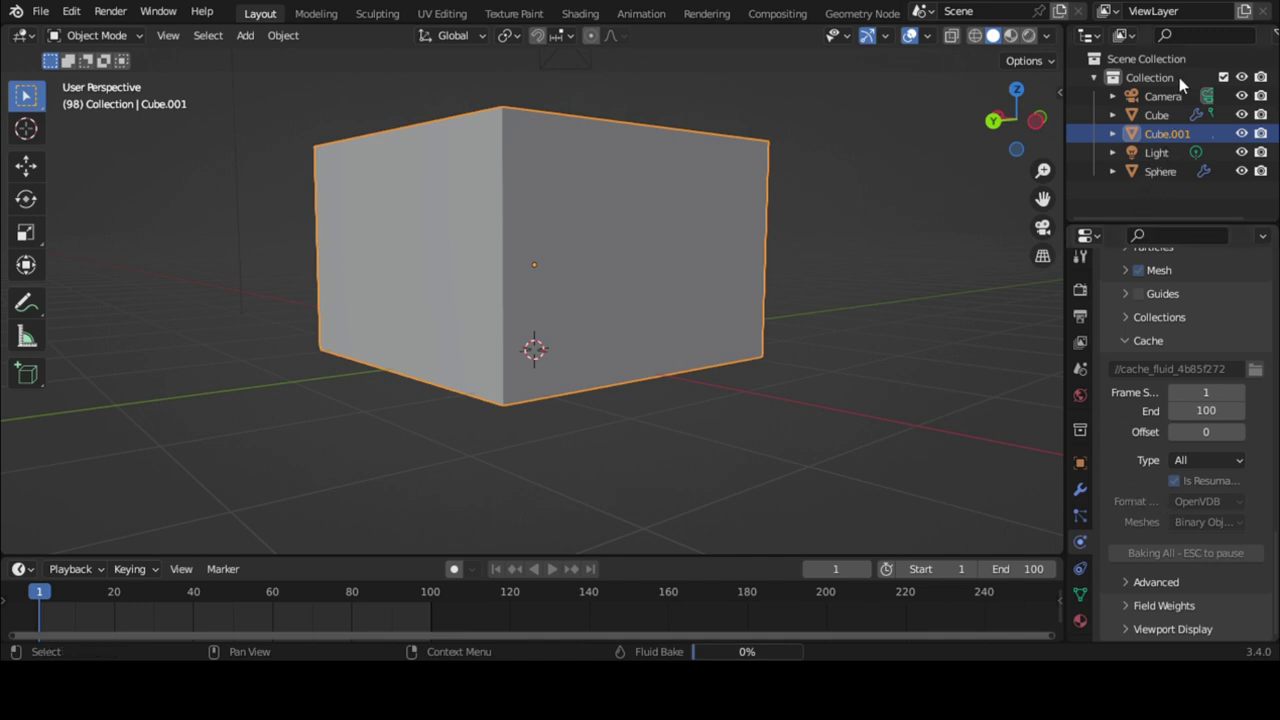
key(space)
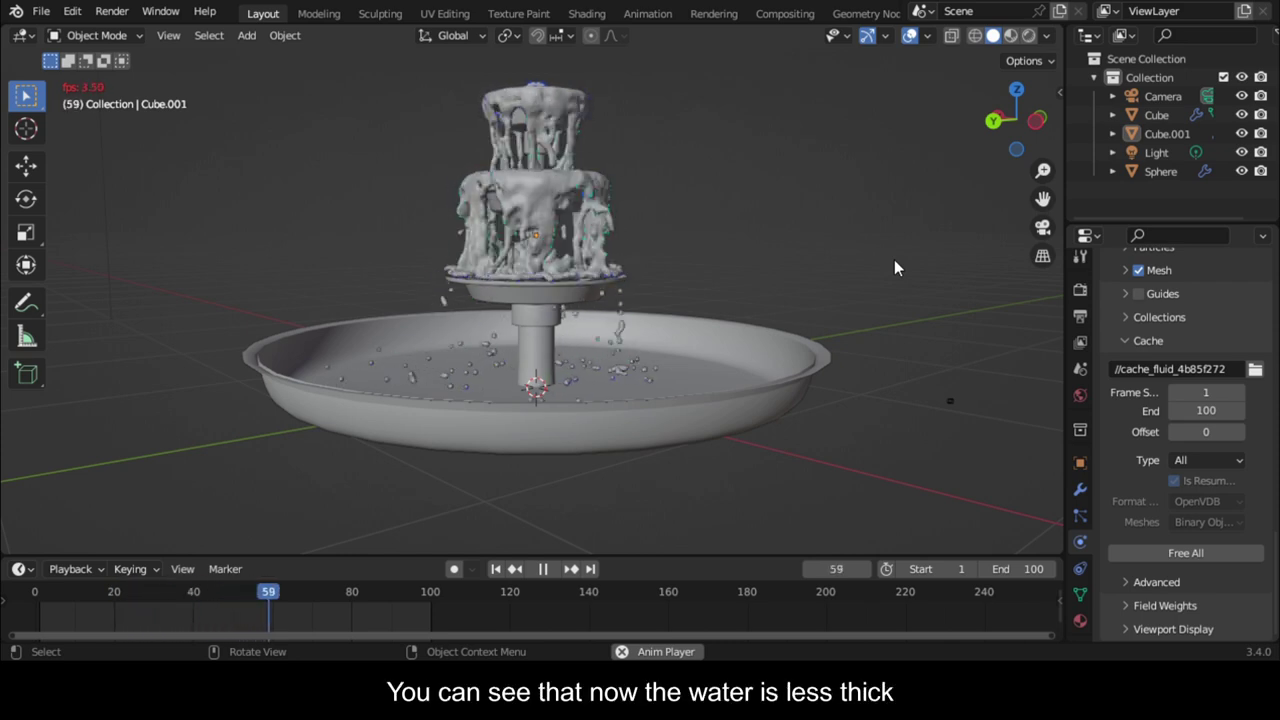
key(space)
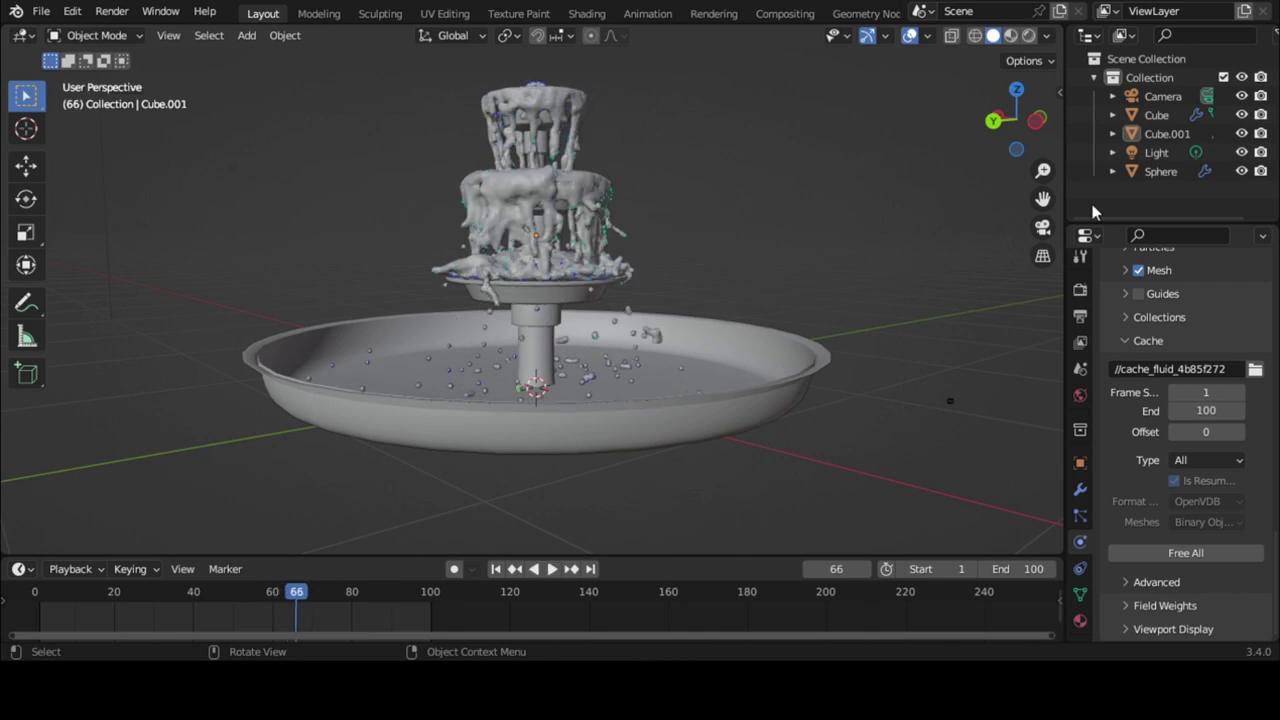
Step: Add a Subdivision Surface modifier to smooth the fluid mesh
click(1080, 490)
click(1156, 298)
scroll(890, 563, down, 2)
scroll(1013, 568, up, 2)
click(921, 617)
click(42, 612)
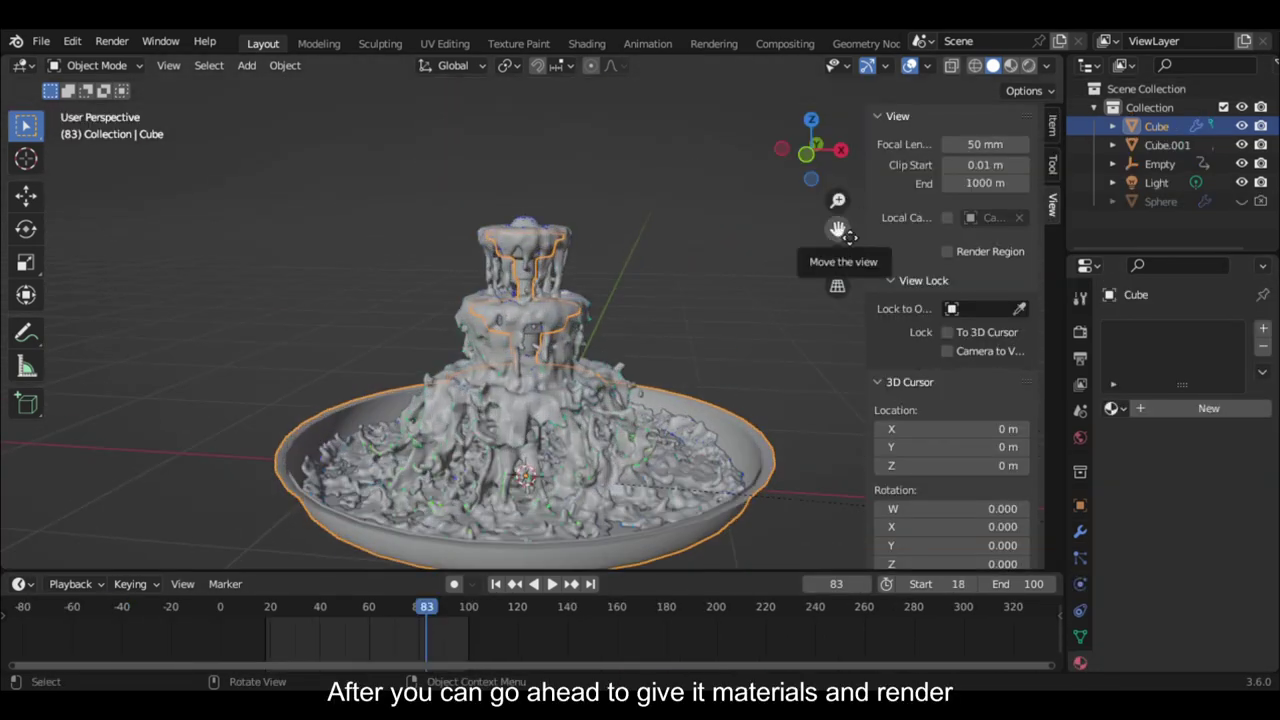
Step: In a Shader Editor, assign an existing material to the fountain and glass to the fluid
click(23, 585)
click(83, 528)
drag(400, 572, 568, 412)
click(490, 422)
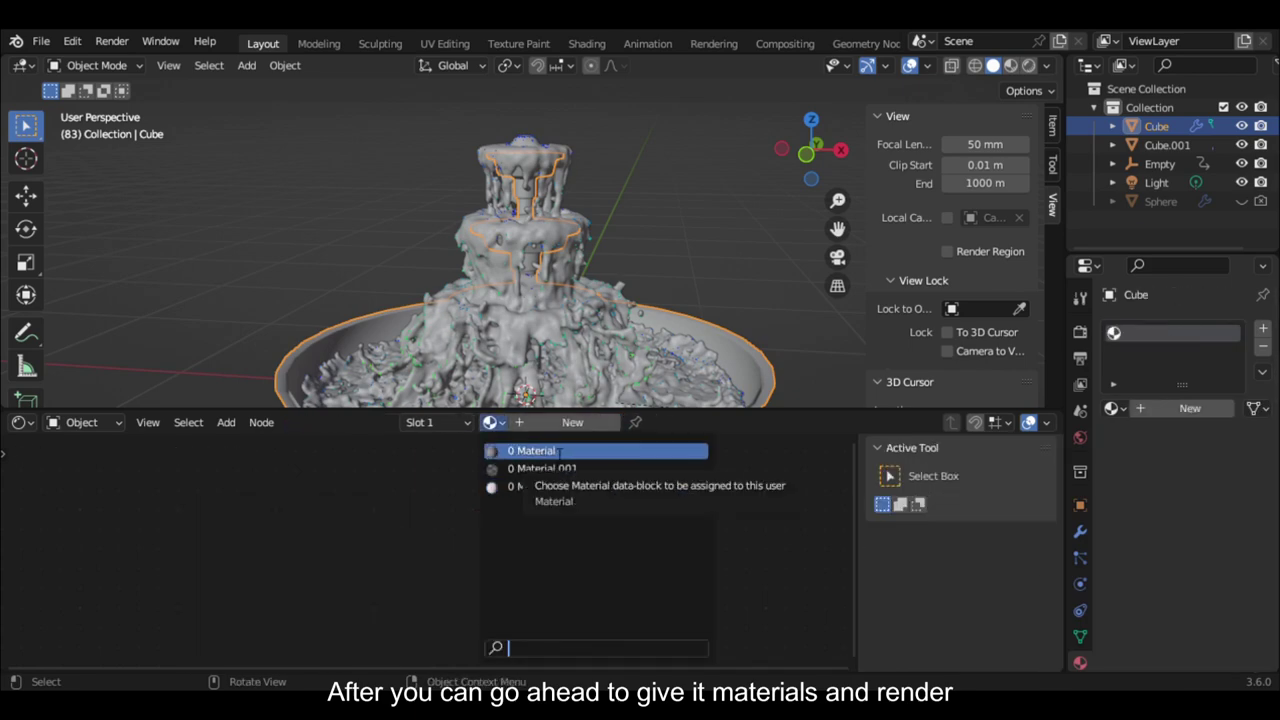
click(558, 452)
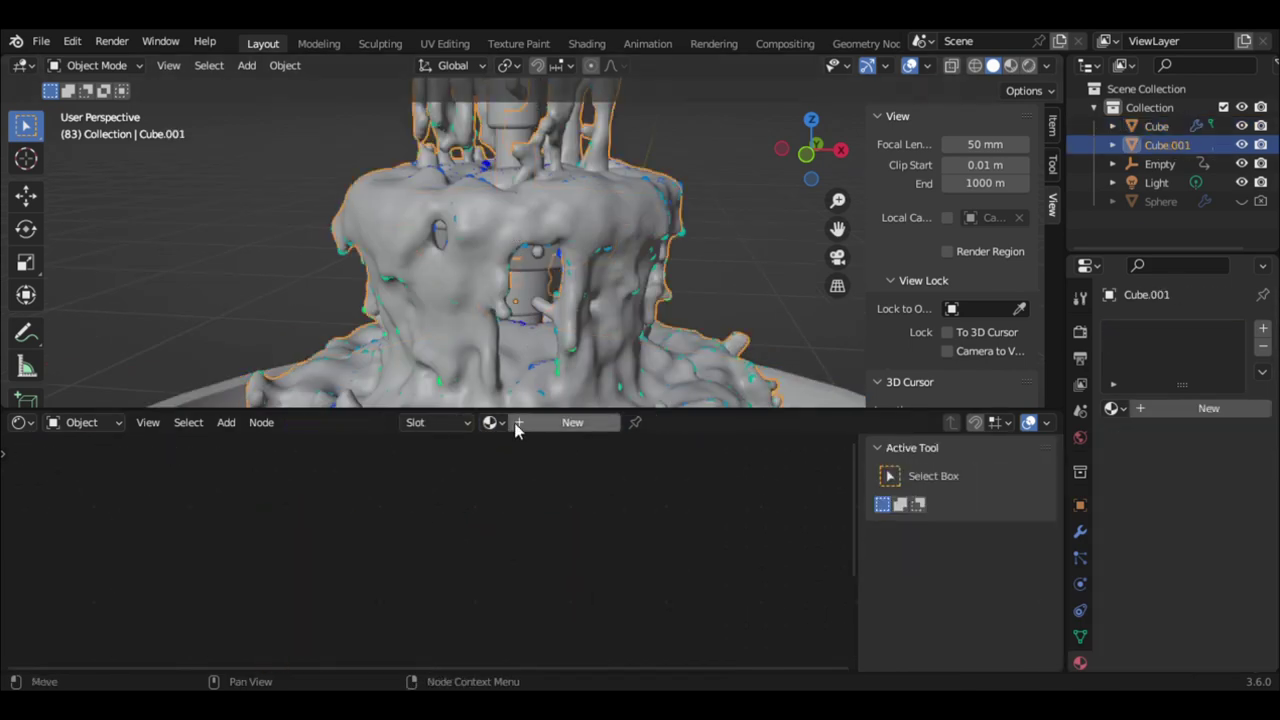
click(490, 422)
click(540, 468)
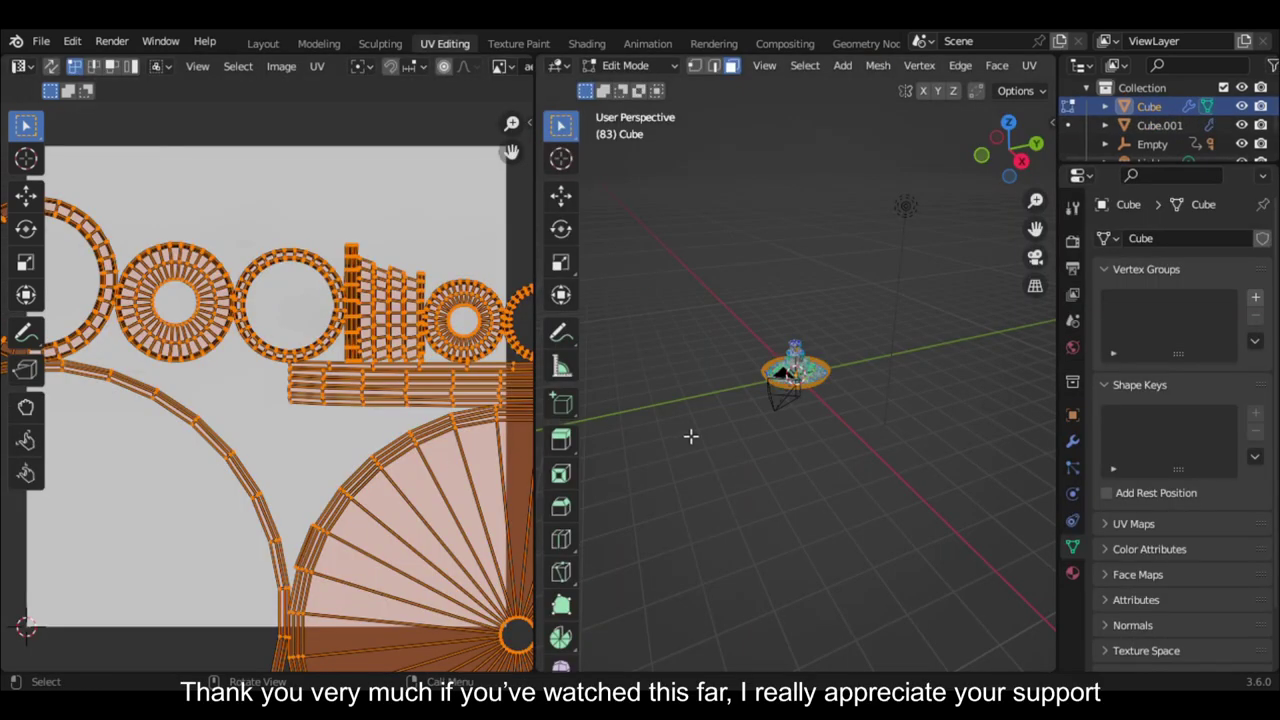
Step: Re-unwrap the fountain's UVs, preview the camera view in Rendered shading, then edit the cube
click(629, 620)
key(s)
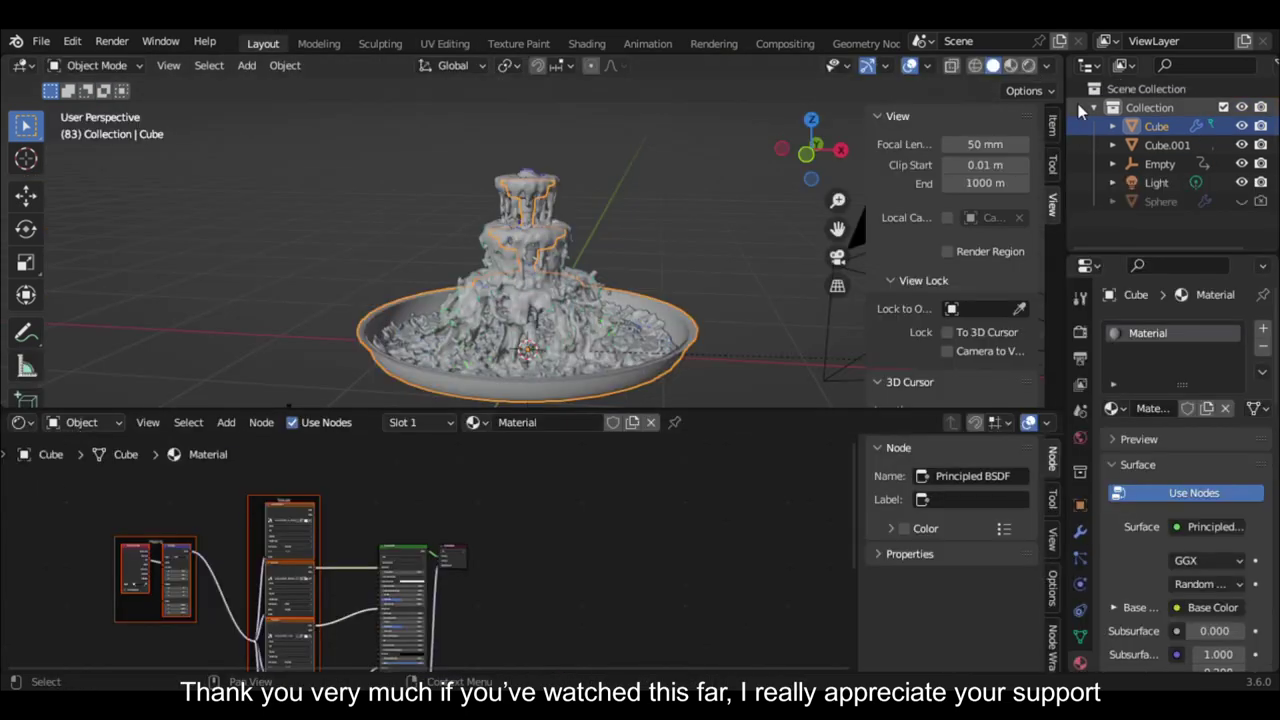
click(1080, 330)
key(KP_0)
click(1028, 65)
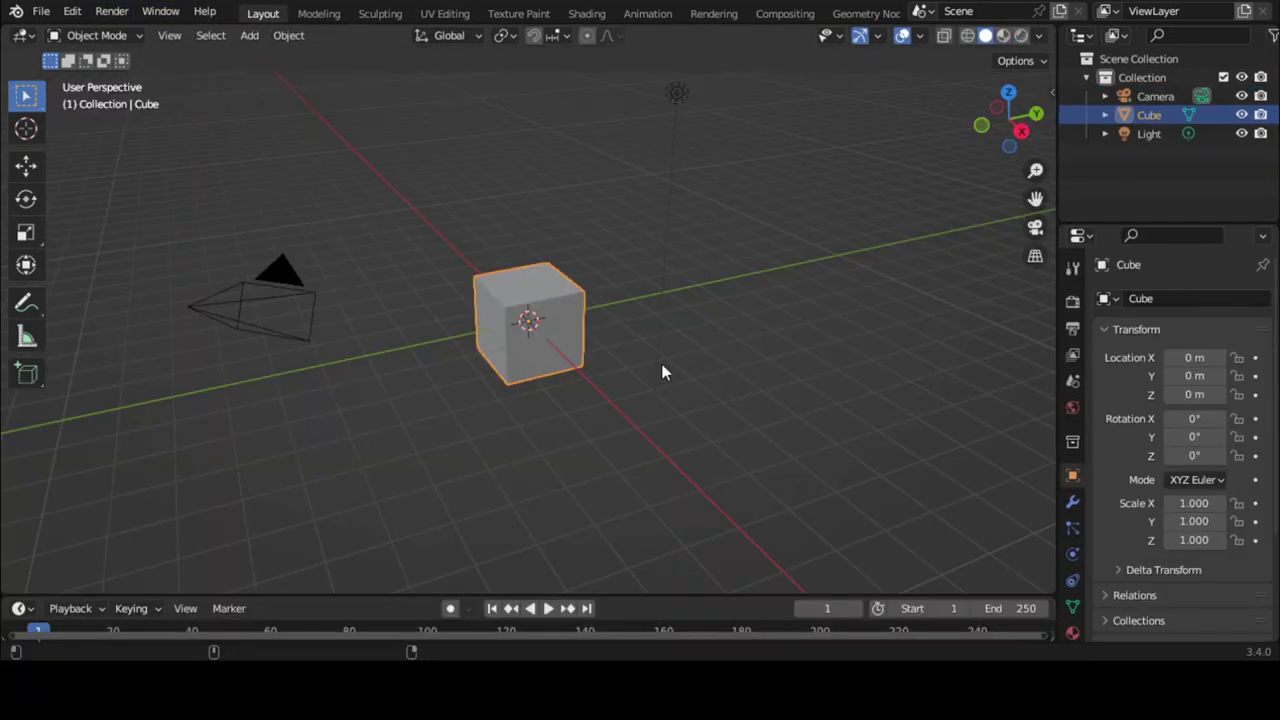
key(Tab)
scroll(889, 430, up, 3)
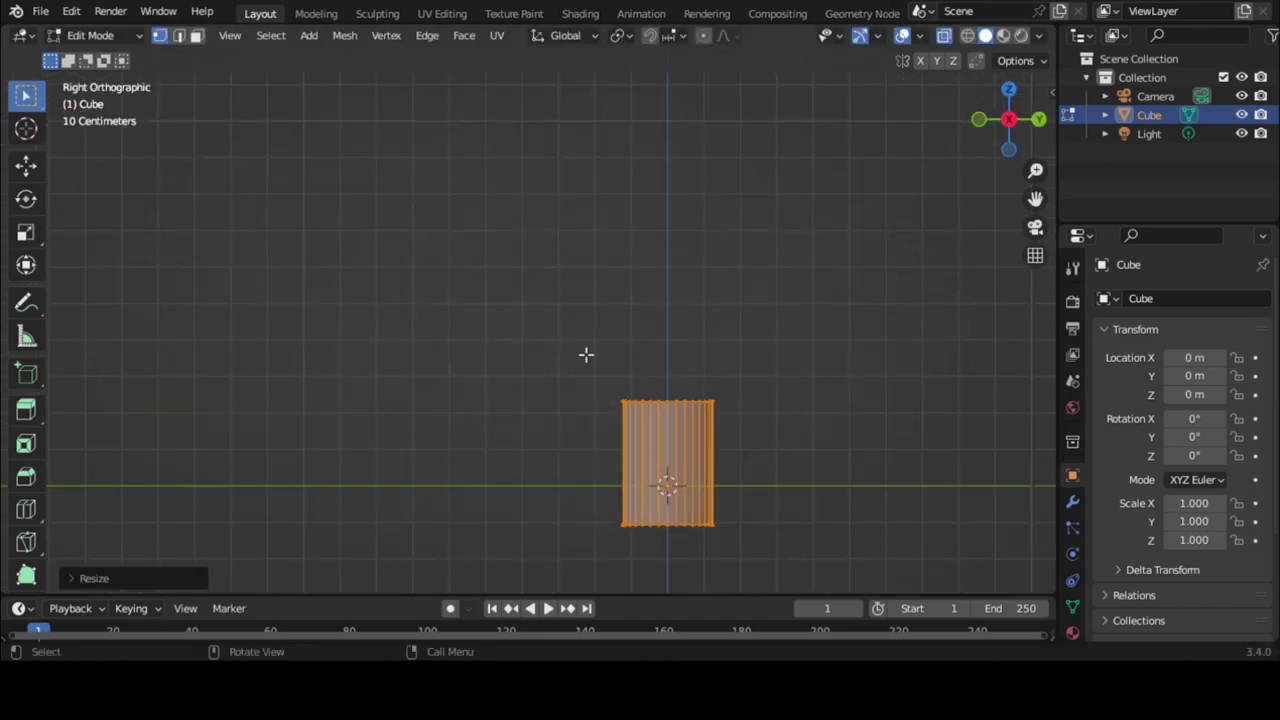
Step: Extrude the cube's column top into a tier and scale the basin edge outward
key(e)
click(815, 443)
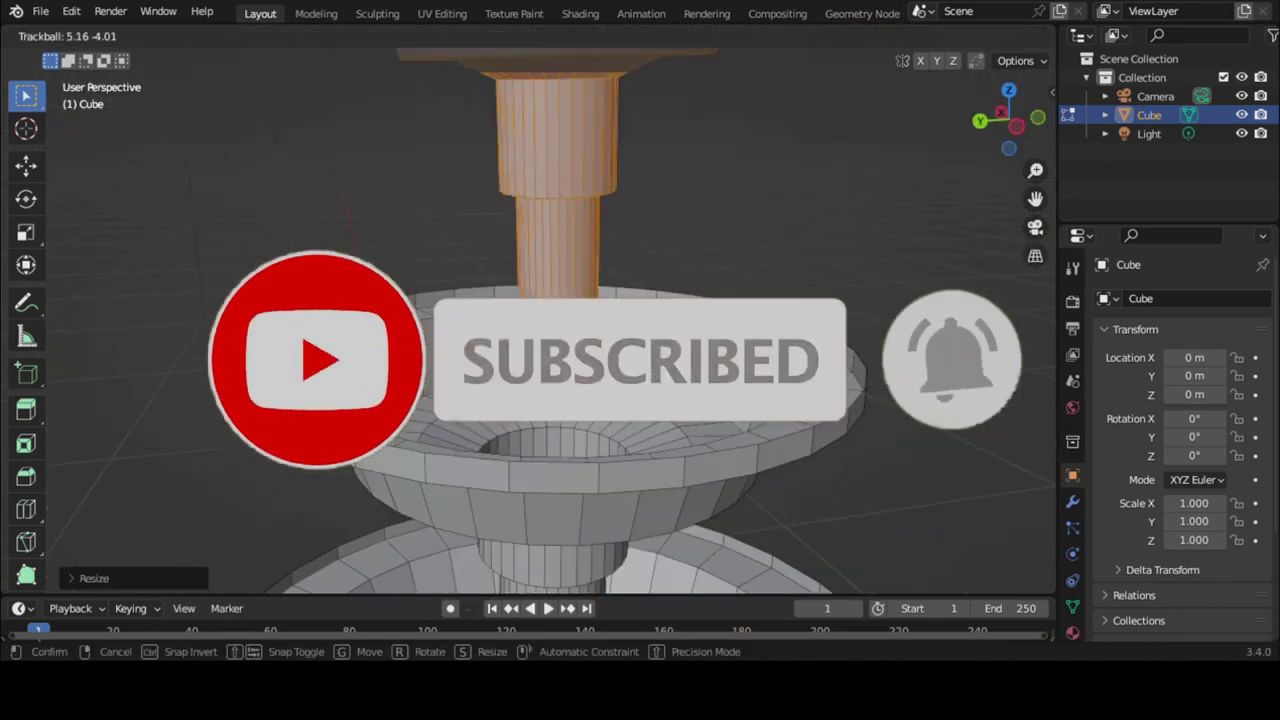
click(464, 35)
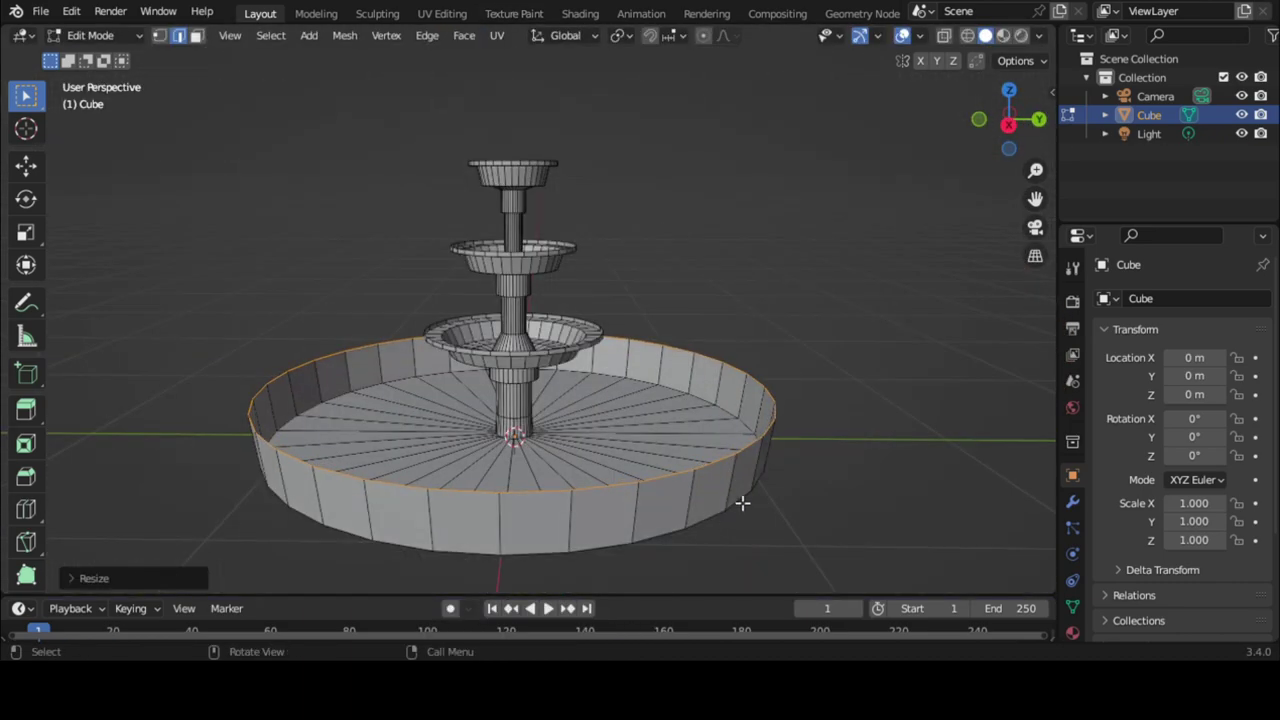
key(s)
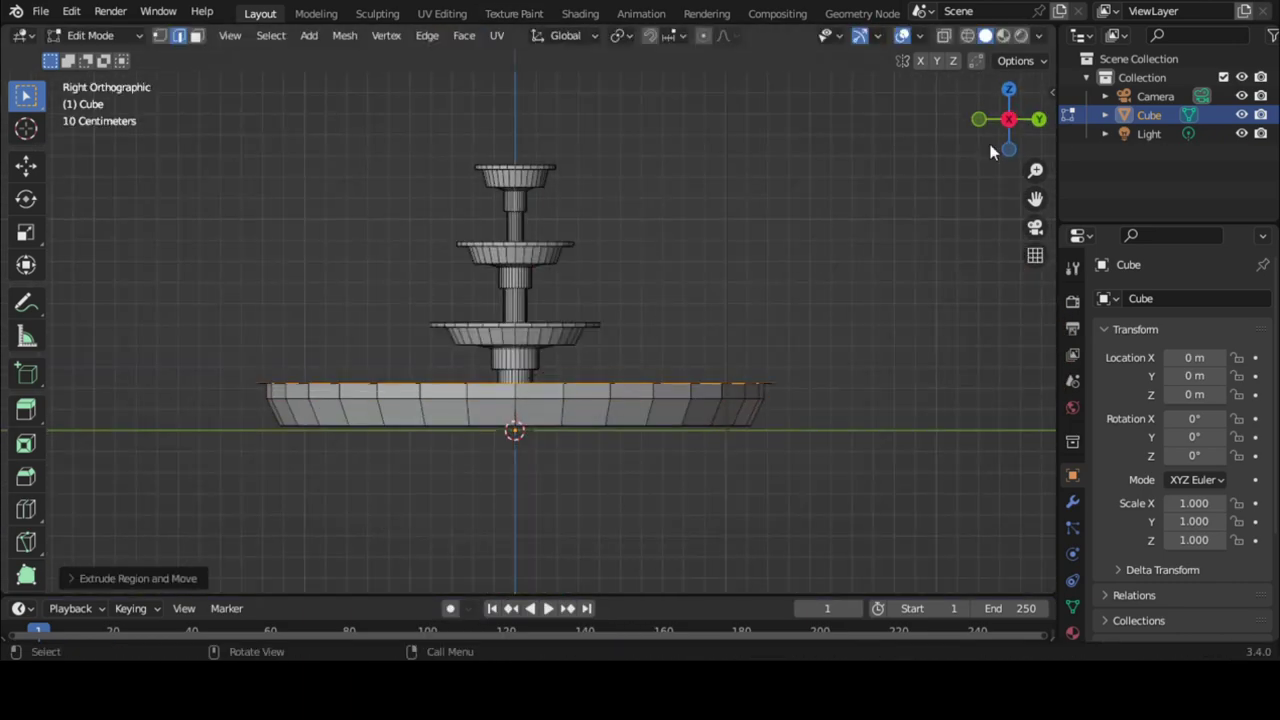